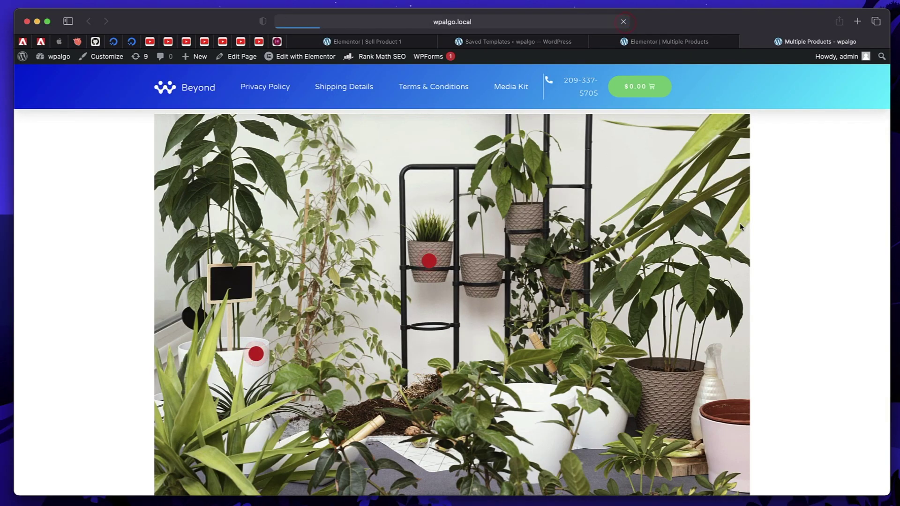
# Open the hotspot on the white plant pot and add the Money Plant to the cart
pyautogui.click(264, 353)
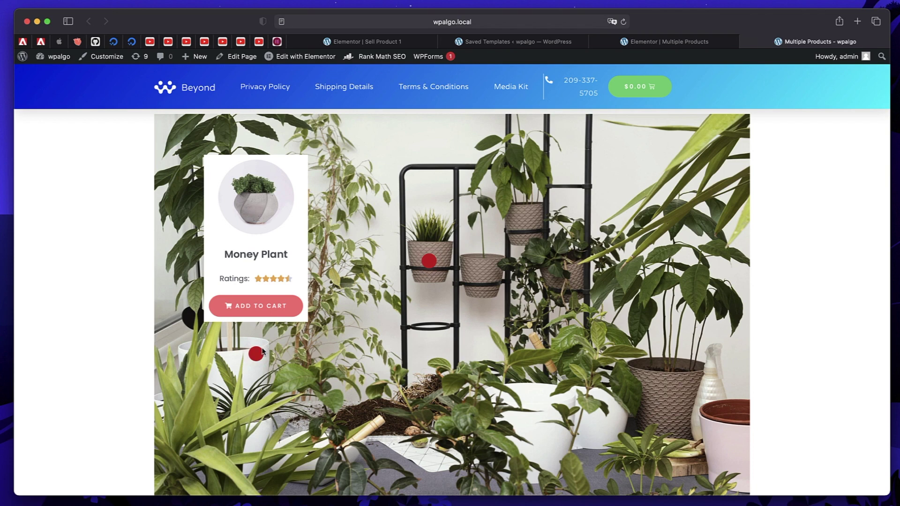
pyautogui.click(263, 311)
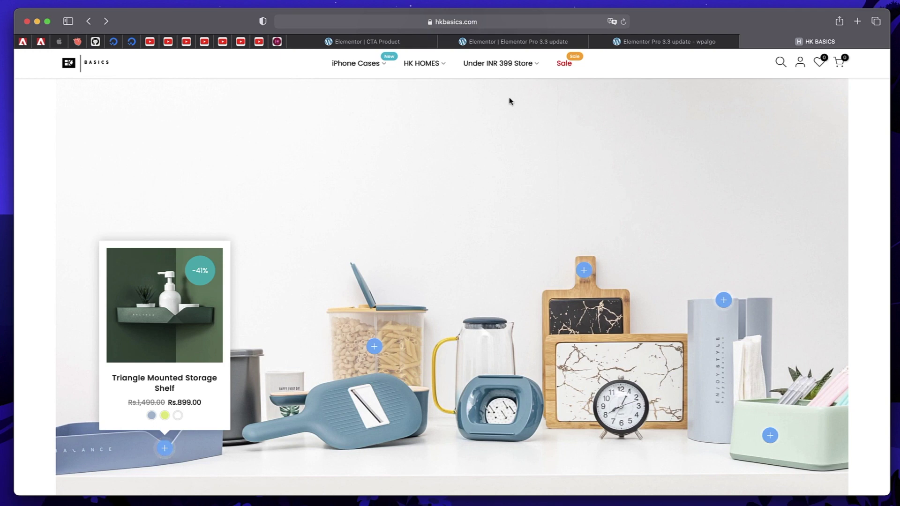
# Examine the Double-Split Storage Container's hotspot card on the HK Basics shop image, open its product page and return
pyautogui.scroll(-3, 524, 211)
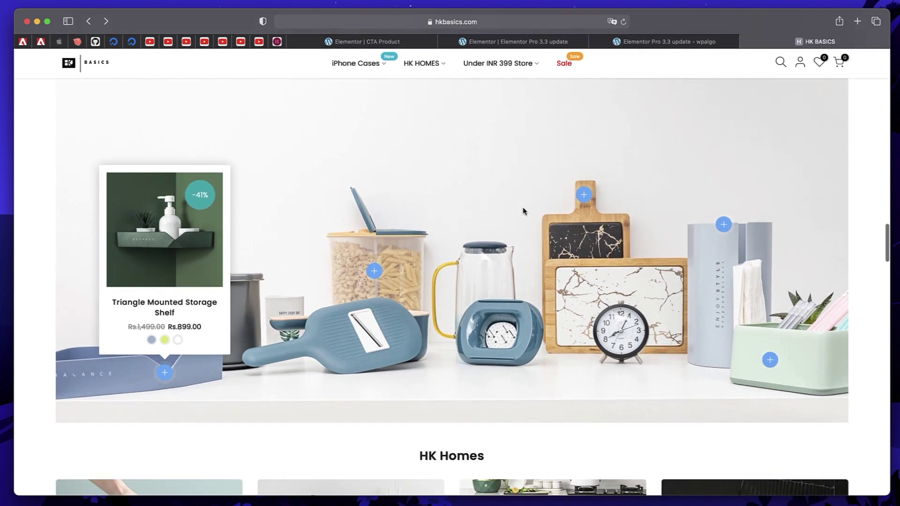
pyautogui.click(346, 213)
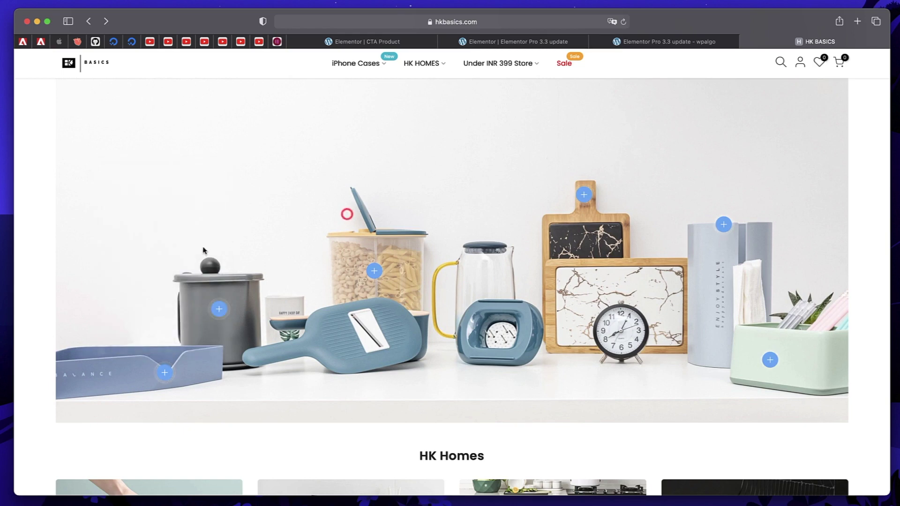
pyautogui.click(375, 273)
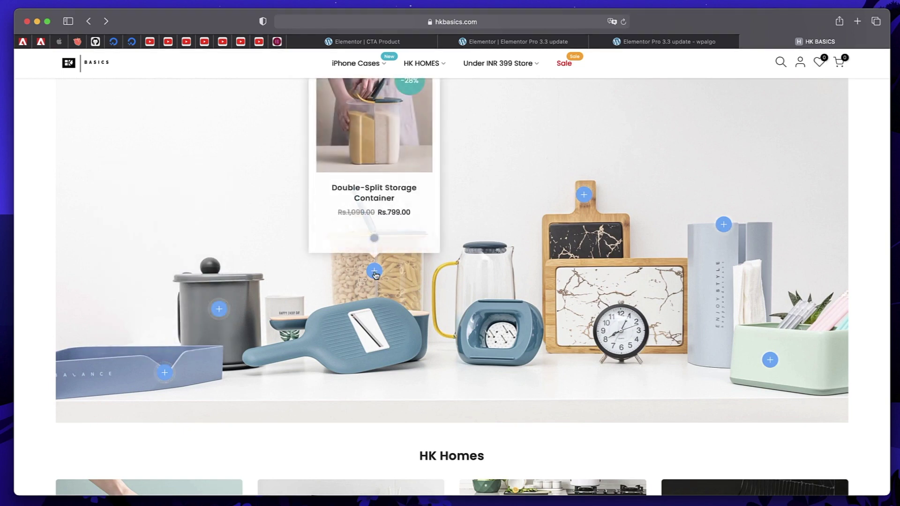
pyautogui.scroll(1, 374, 275)
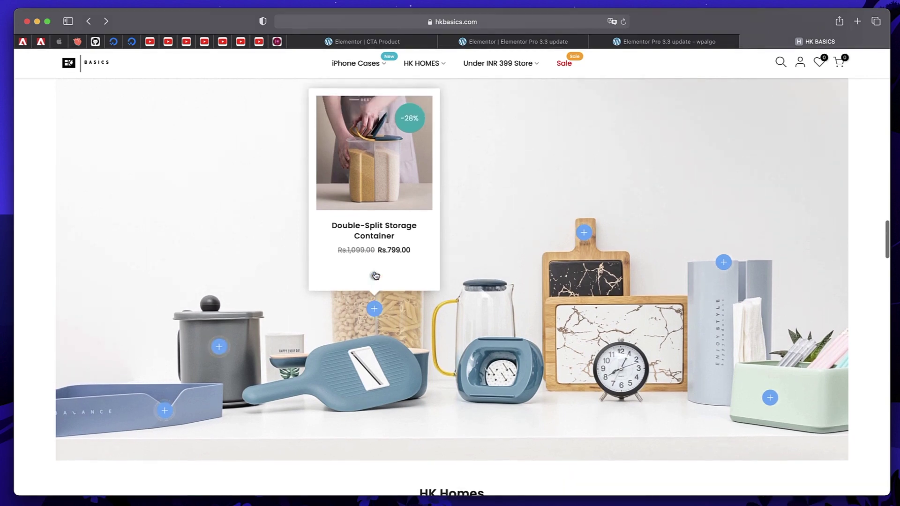
pyautogui.moveTo(382, 155)
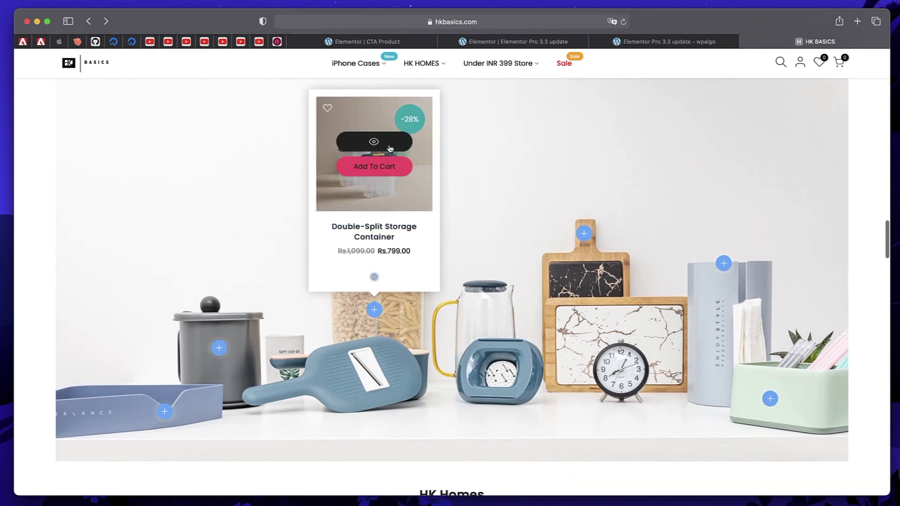
pyautogui.click(389, 230)
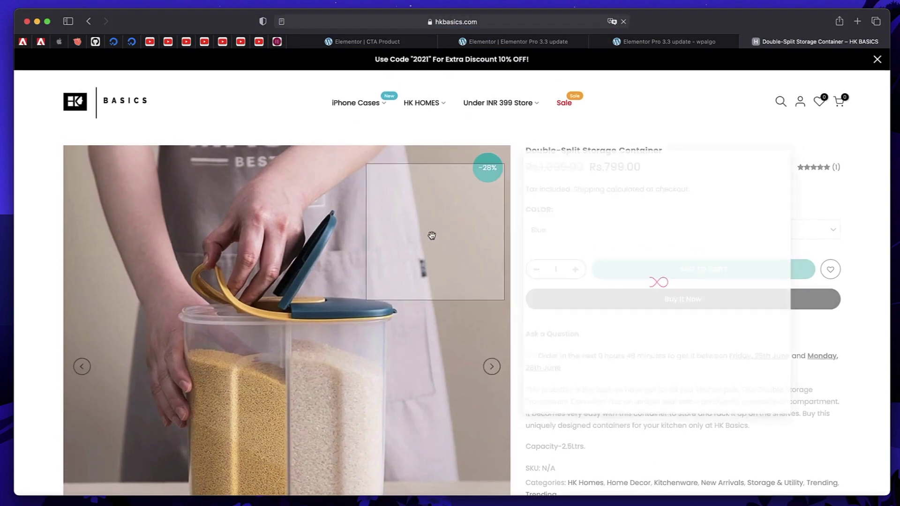
pyautogui.hscroll(-5, 424, 241)
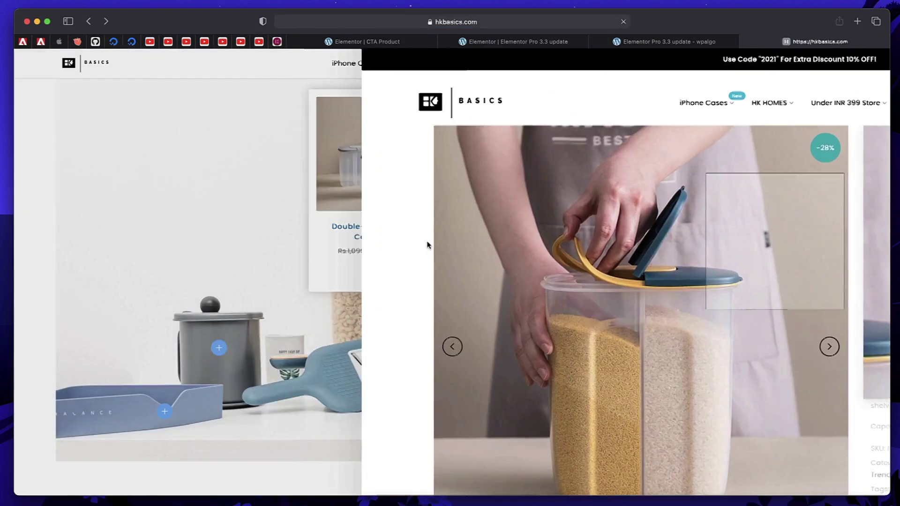
# On the wpalgo plant page, add the plant in the hotspot card to the cart and remove the Aluminum Plant from the cart
pyautogui.click(679, 43)
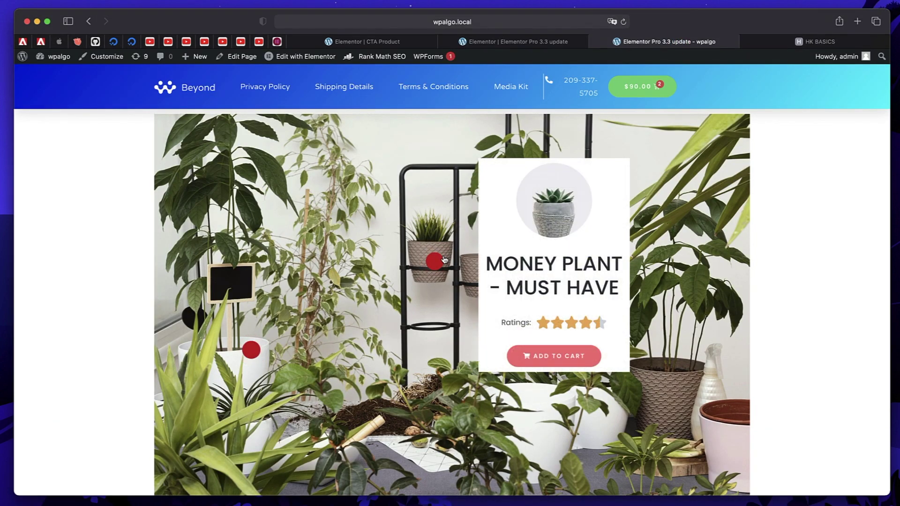
pyautogui.click(541, 364)
pyautogui.click(641, 97)
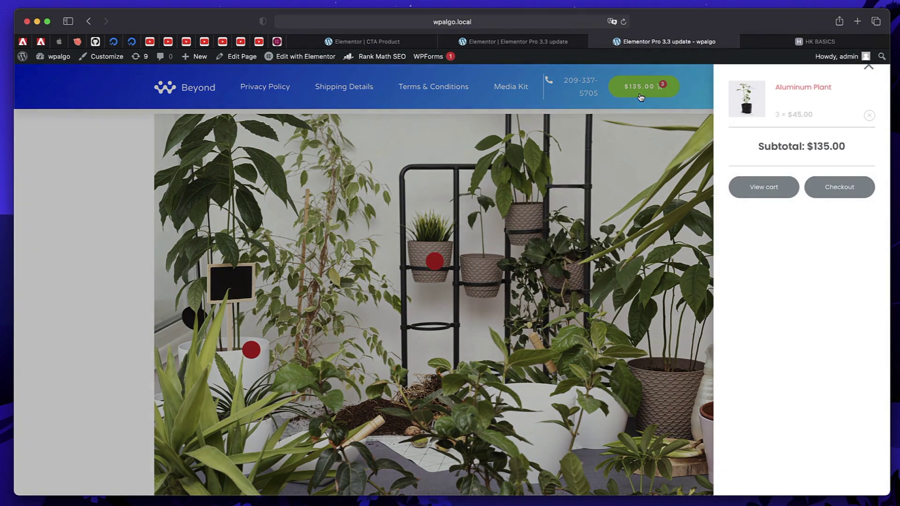
pyautogui.click(870, 116)
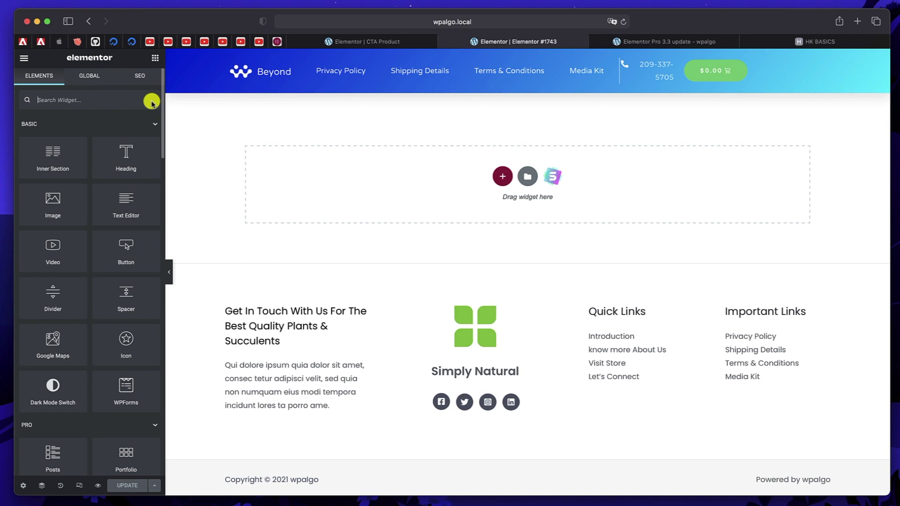
# Find the Hotspot widget with the search term "hot" and place it in the empty page section
pyautogui.write('hot')
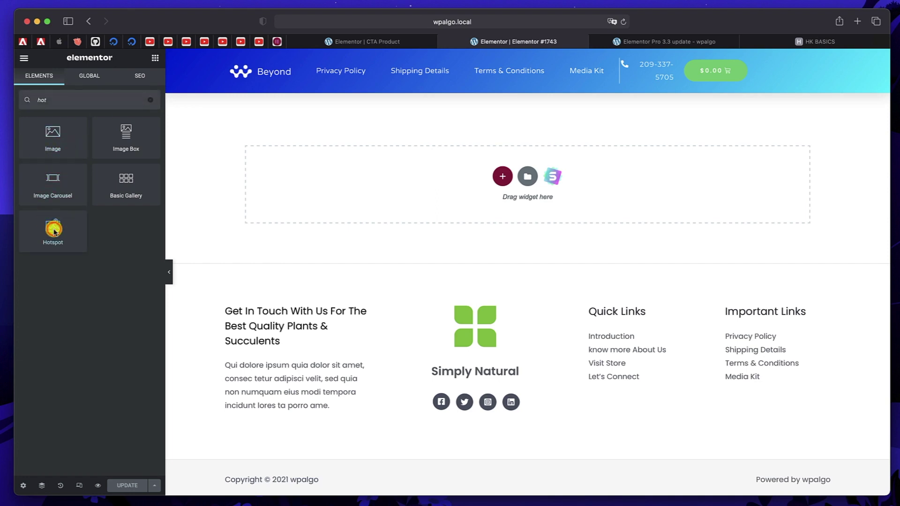
pyautogui.moveTo(52, 228); pyautogui.dragTo(453, 178)
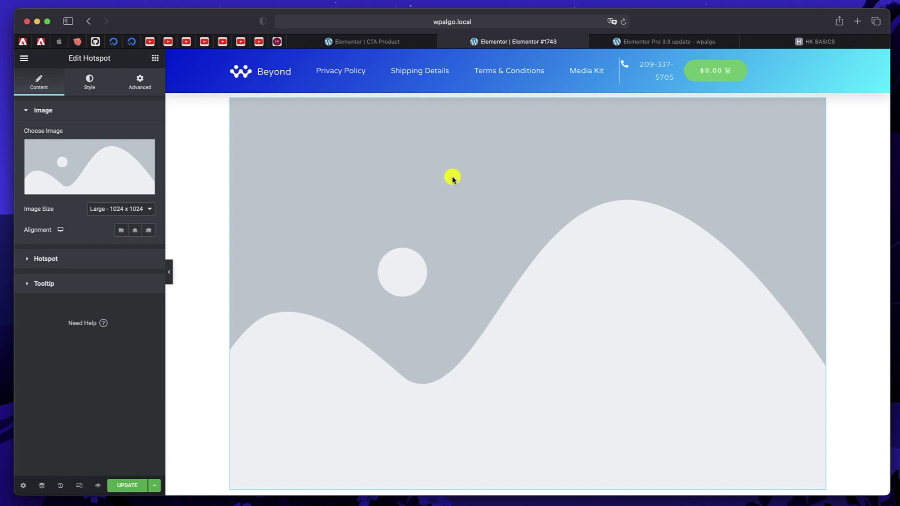
pyautogui.click(574, 200)
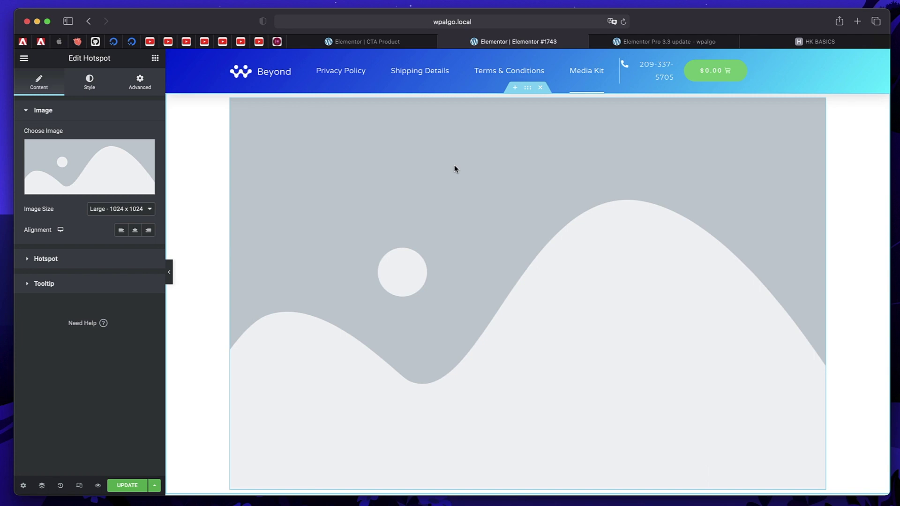
# Set the Hotspot widget's image to the garden-home-concept picture from the media library
pyautogui.click(98, 167)
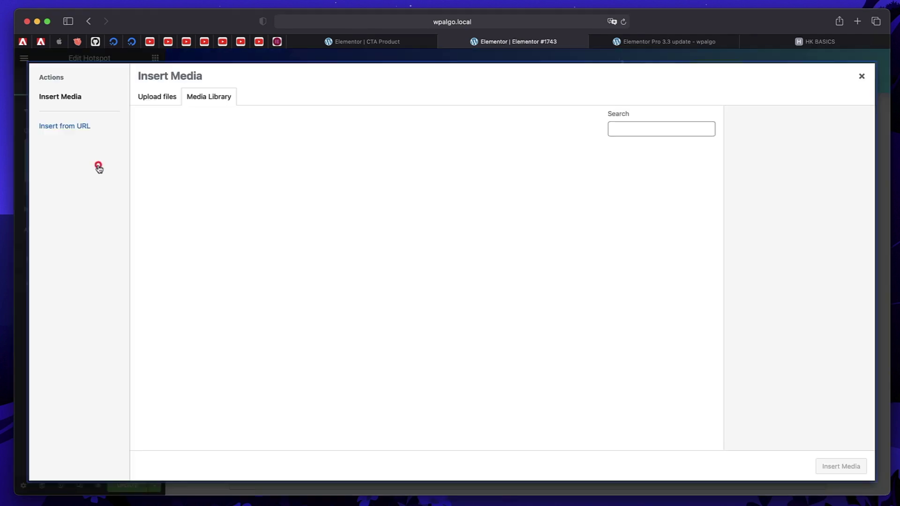
pyautogui.click(160, 181)
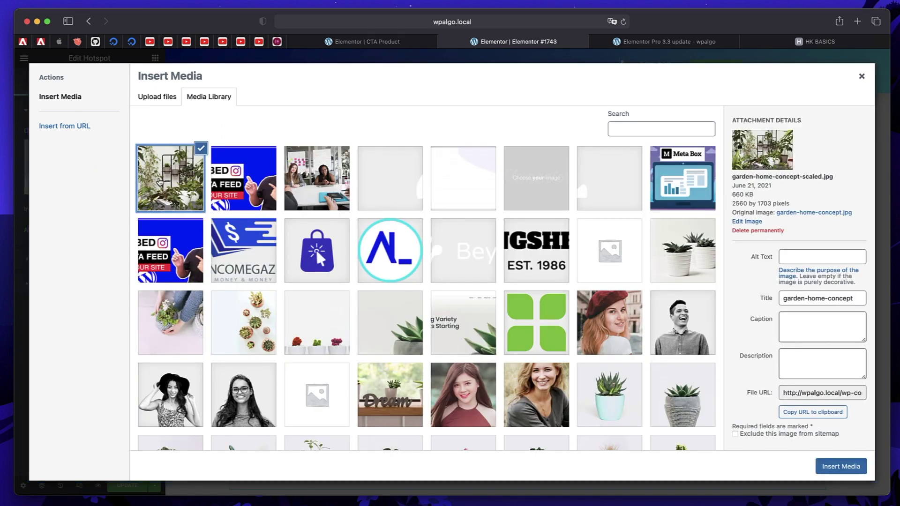
pyautogui.click(844, 468)
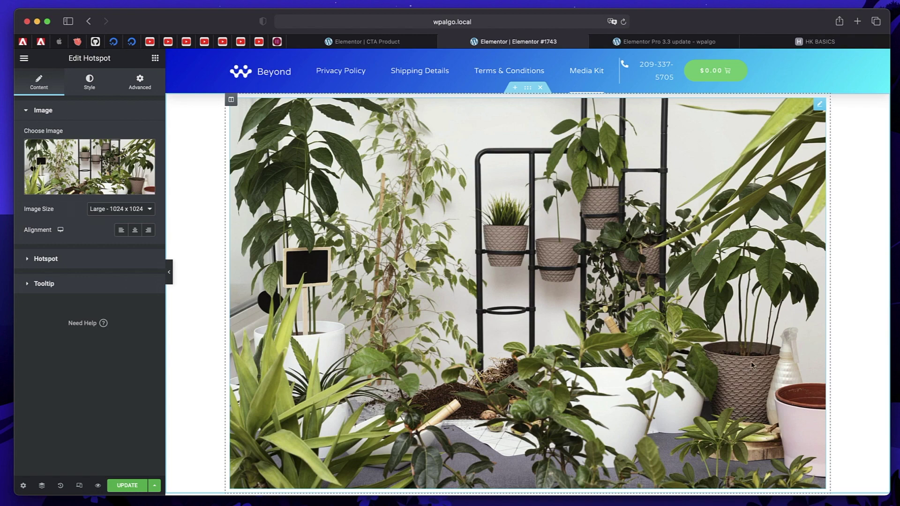
pyautogui.click(595, 205)
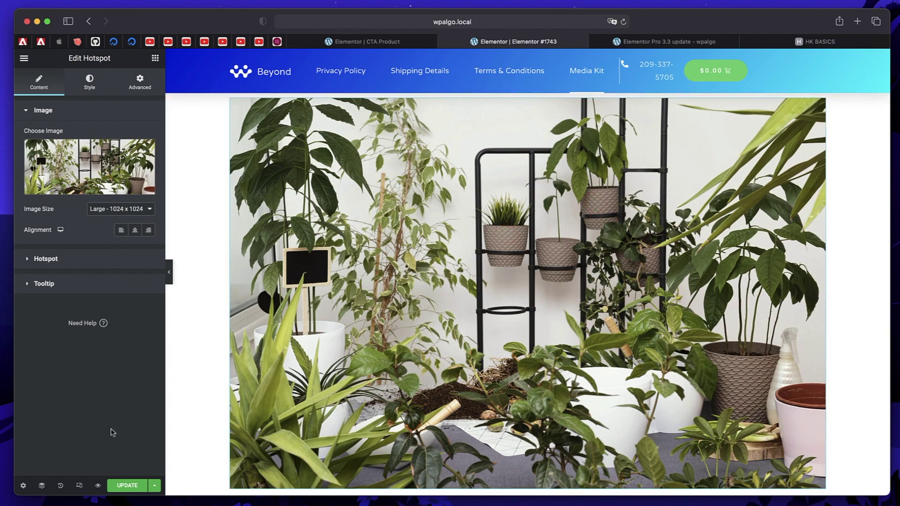
# Add a second hotspot item to the Hotspot widget
pyautogui.click(100, 255)
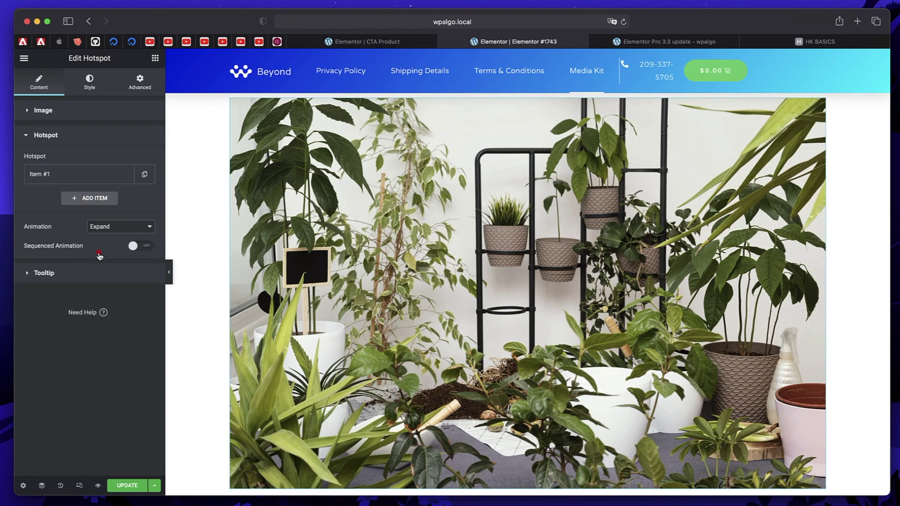
pyautogui.click(99, 179)
pyautogui.click(99, 179)
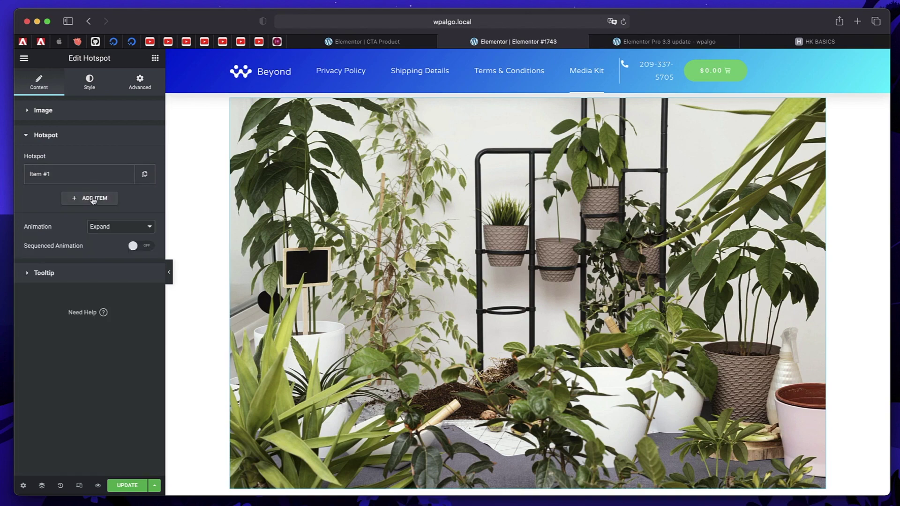
pyautogui.click(93, 198)
pyautogui.click(83, 200)
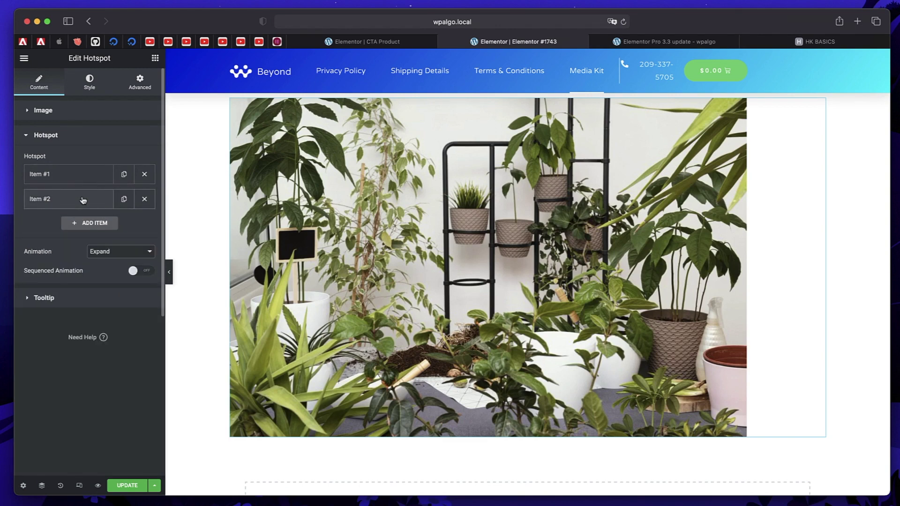
# Set the hotspot image's size to Full and its alignment to center
pyautogui.click(64, 117)
pyautogui.click(121, 209)
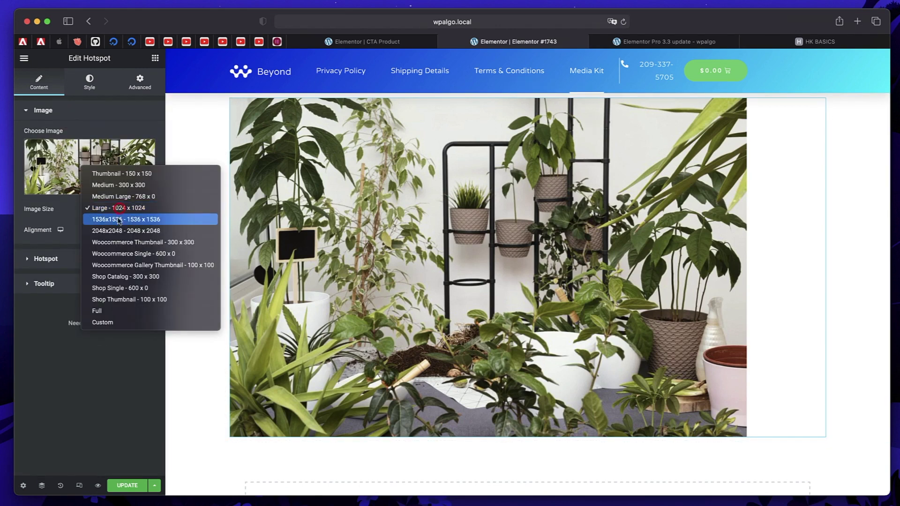
pyautogui.click(117, 312)
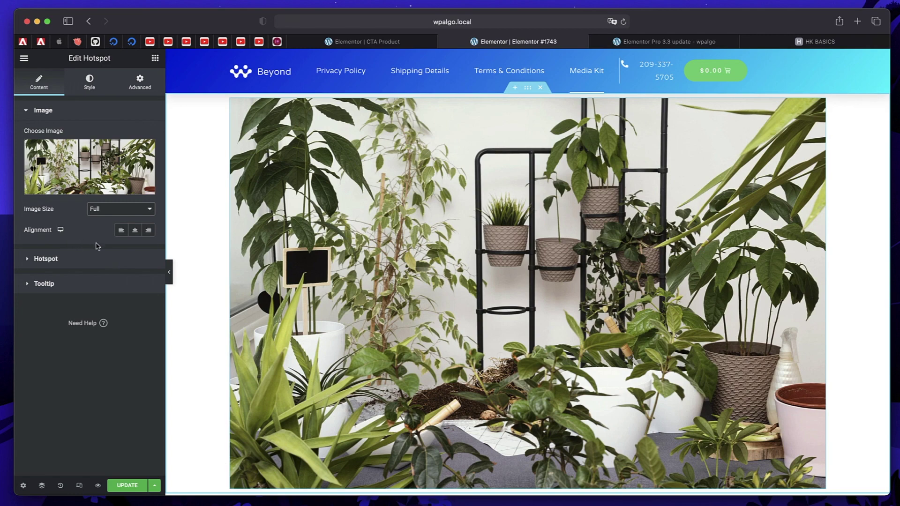
pyautogui.click(135, 230)
# Give hotspot Item #1 the circled down-arrow icon from the icon library
pyautogui.click(94, 261)
pyautogui.click(72, 177)
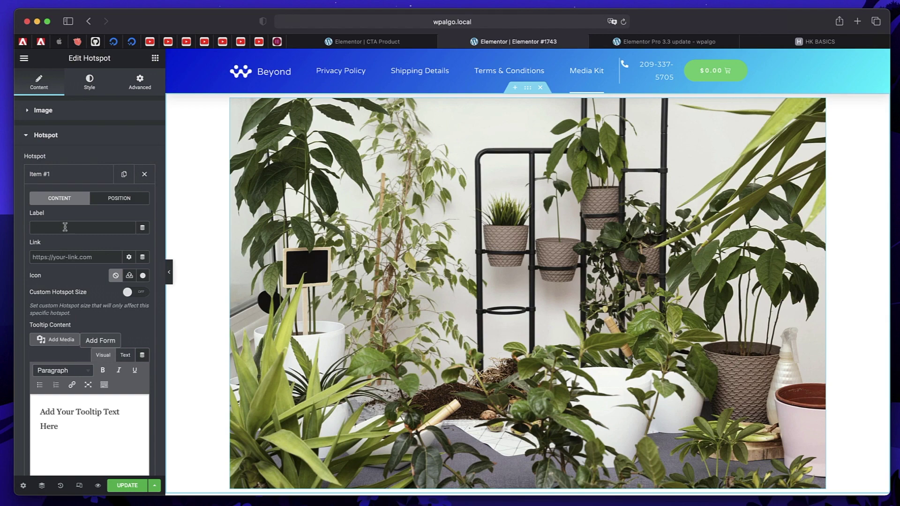
pyautogui.click(144, 276)
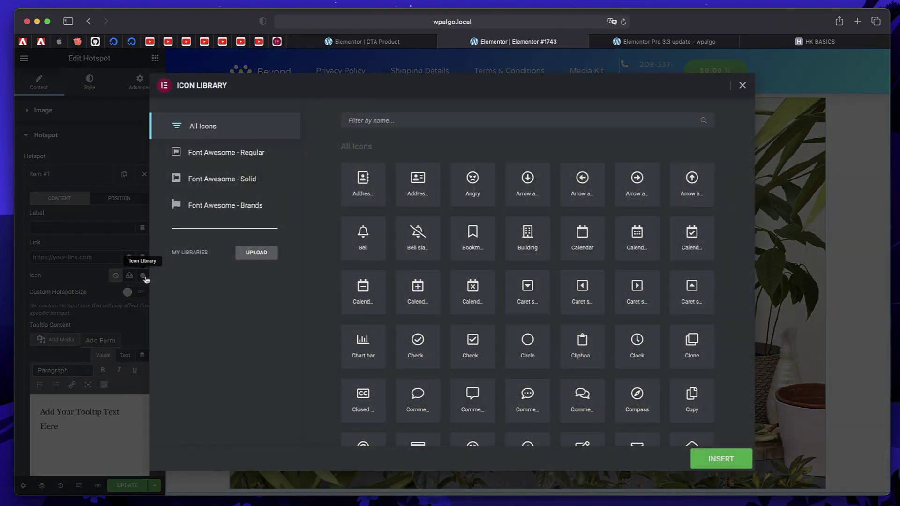
pyautogui.click(518, 189)
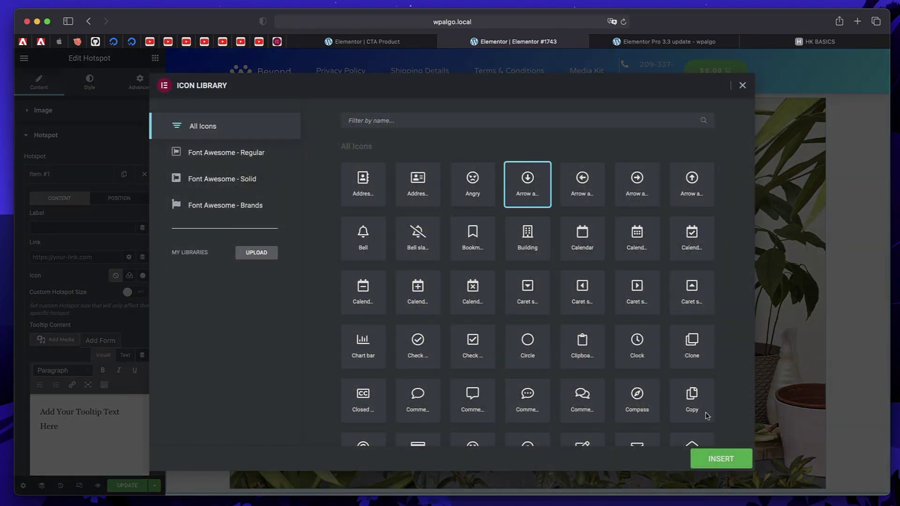
pyautogui.click(722, 461)
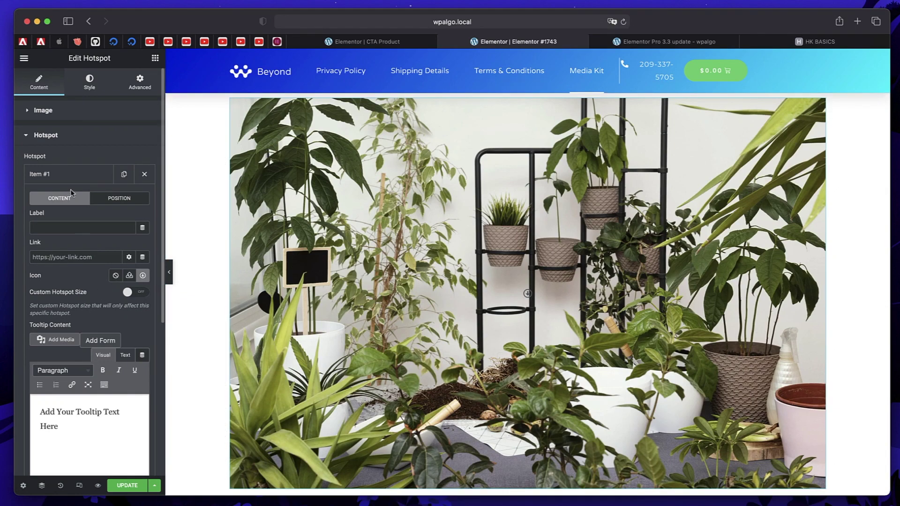
# Remove the icon from hotspot Item #1 and collapse the item's settings
pyautogui.scroll(-2, 73, 211)
pyautogui.scroll(2, 73, 221)
pyautogui.click(116, 277)
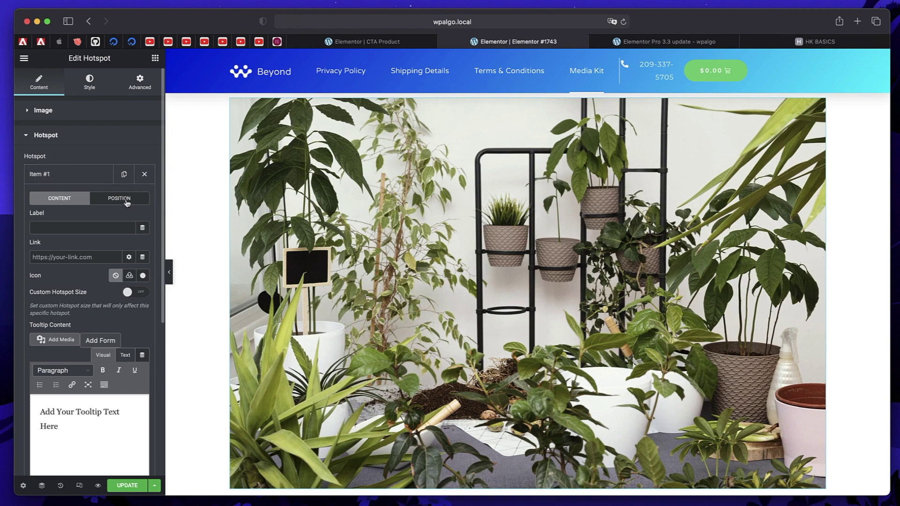
pyautogui.click(66, 173)
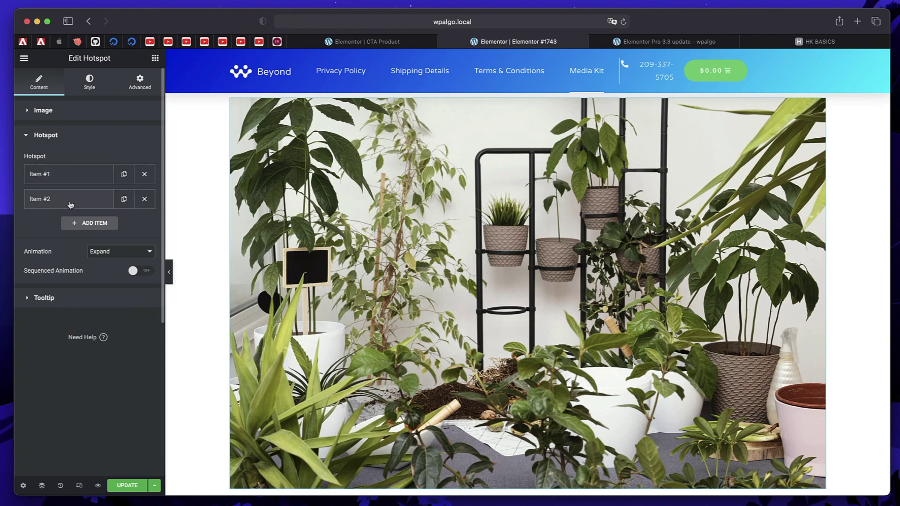
# Set the hotspot tooltip's position to right and check its trigger options
pyautogui.click(60, 302)
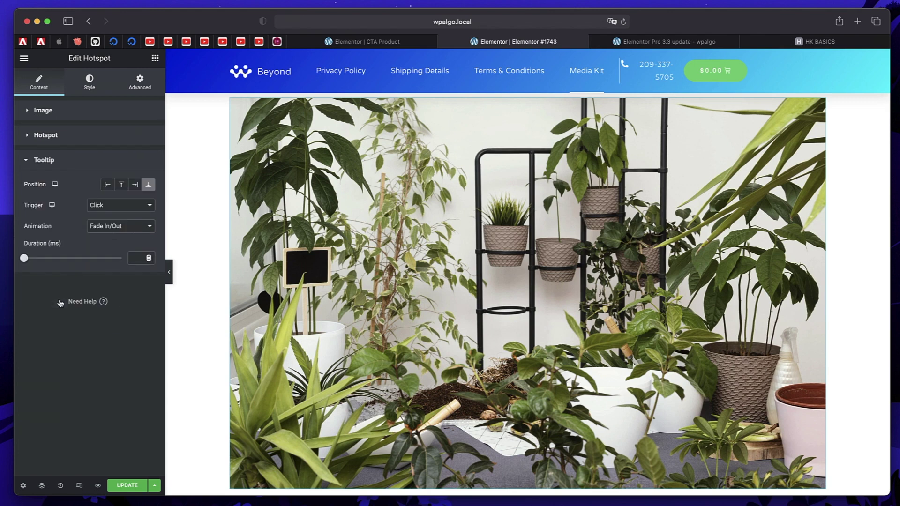
pyautogui.click(120, 185)
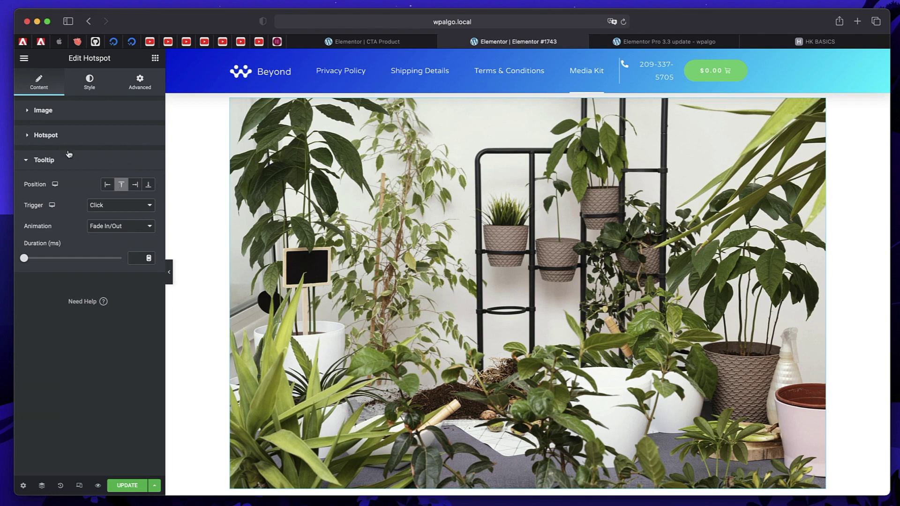
pyautogui.click(135, 185)
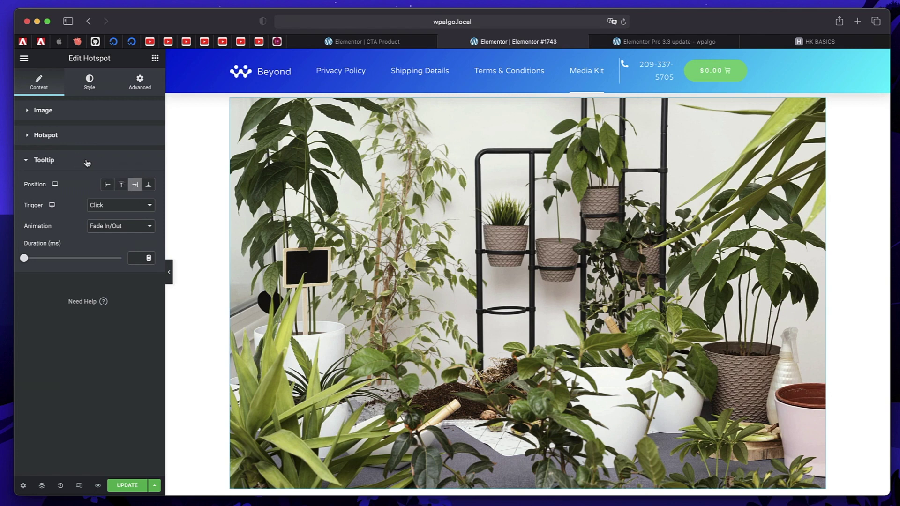
pyautogui.click(132, 206)
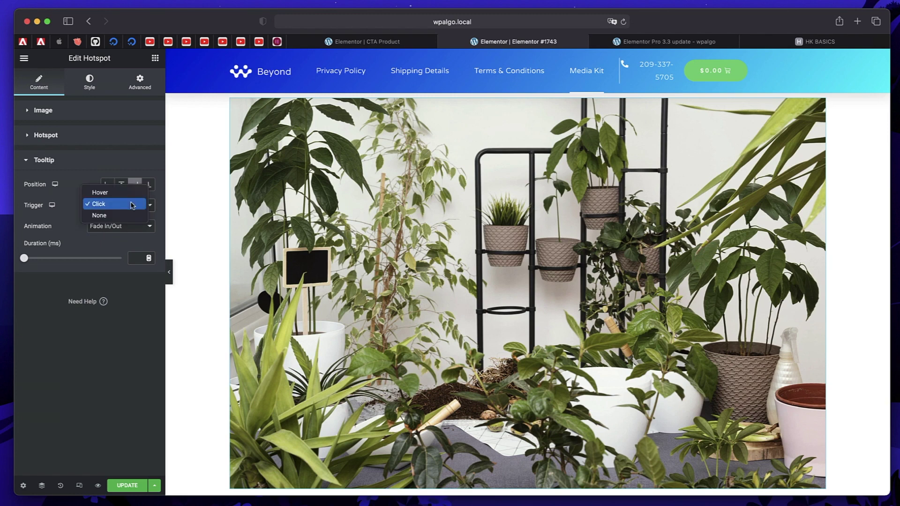
pyautogui.click(125, 194)
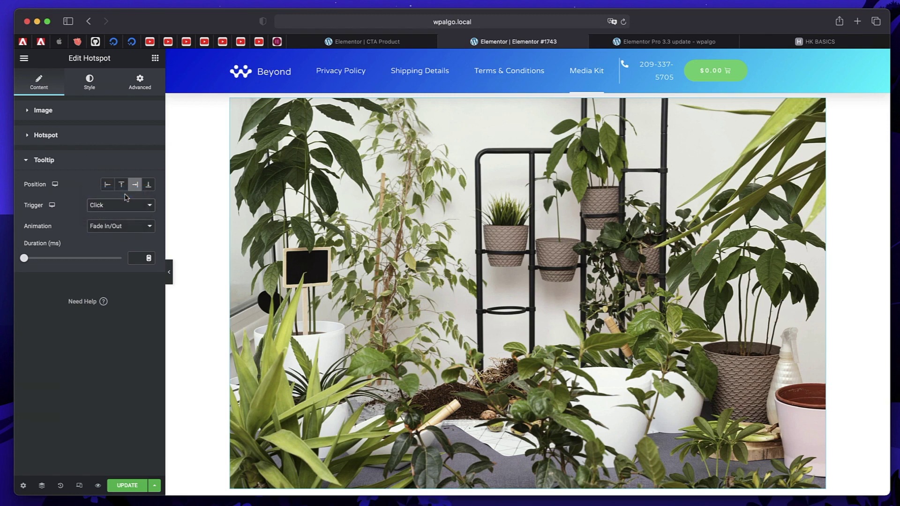
# Set the hotspot tooltip's trigger to Click for both the tablet and mobile views
pyautogui.click(53, 207)
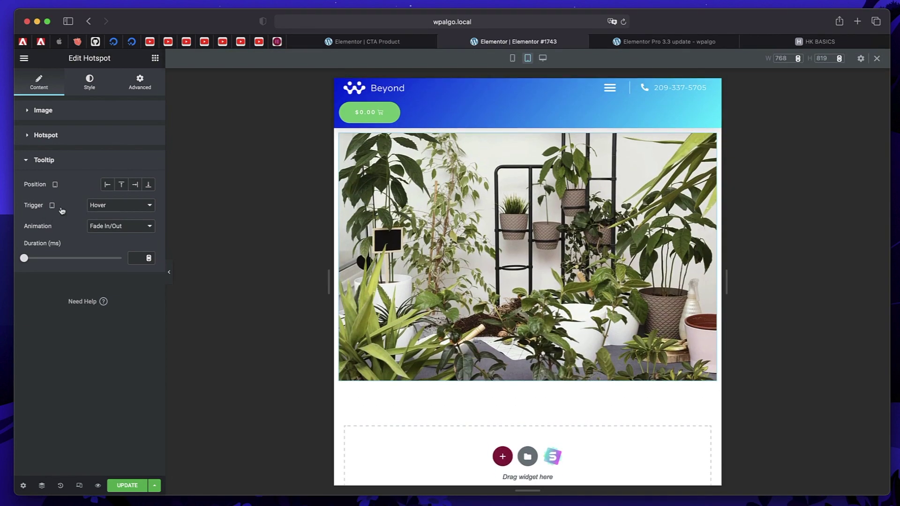
pyautogui.click(141, 210)
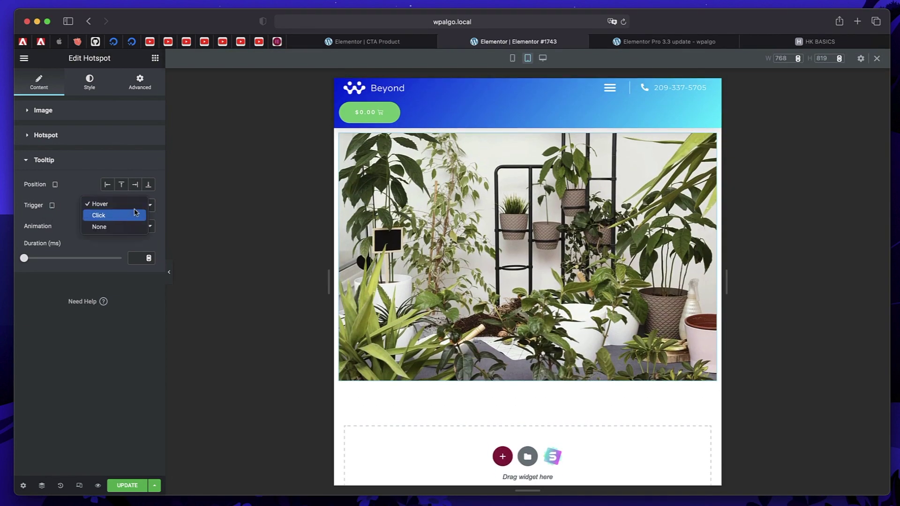
pyautogui.click(132, 214)
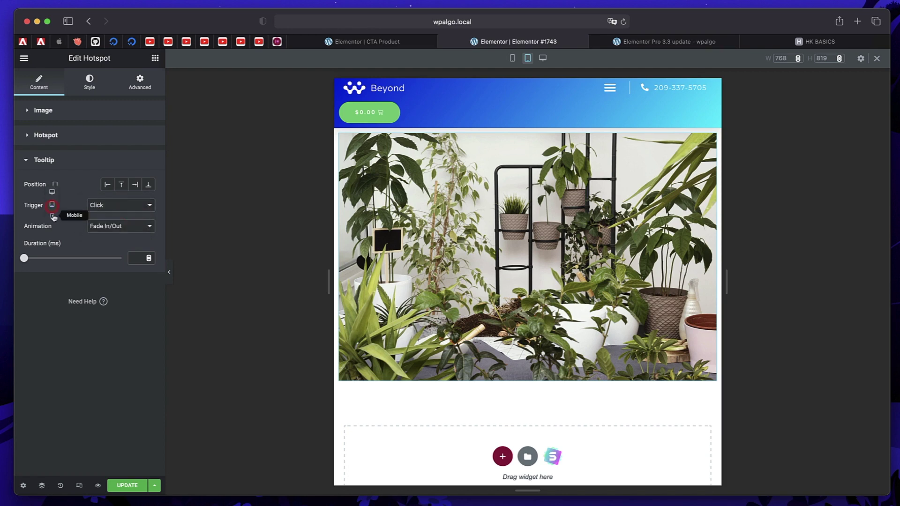
pyautogui.click(52, 210)
pyautogui.click(134, 206)
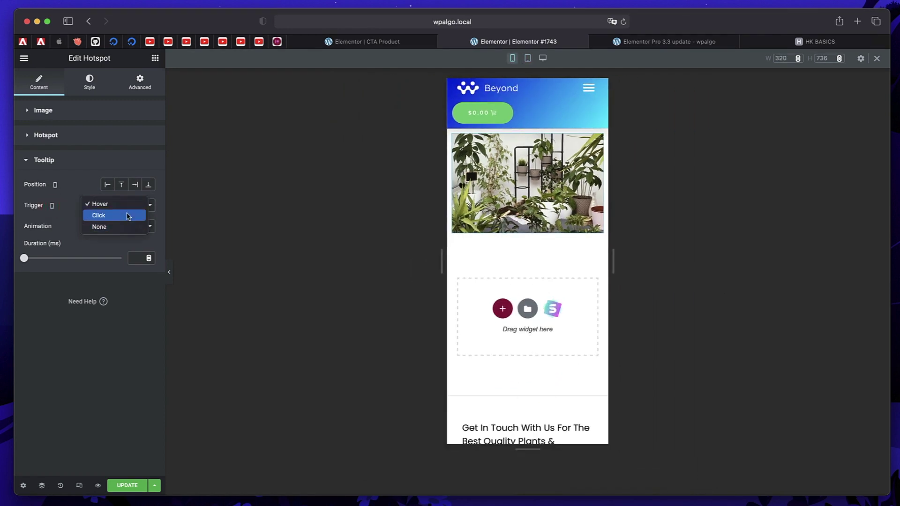
pyautogui.click(127, 215)
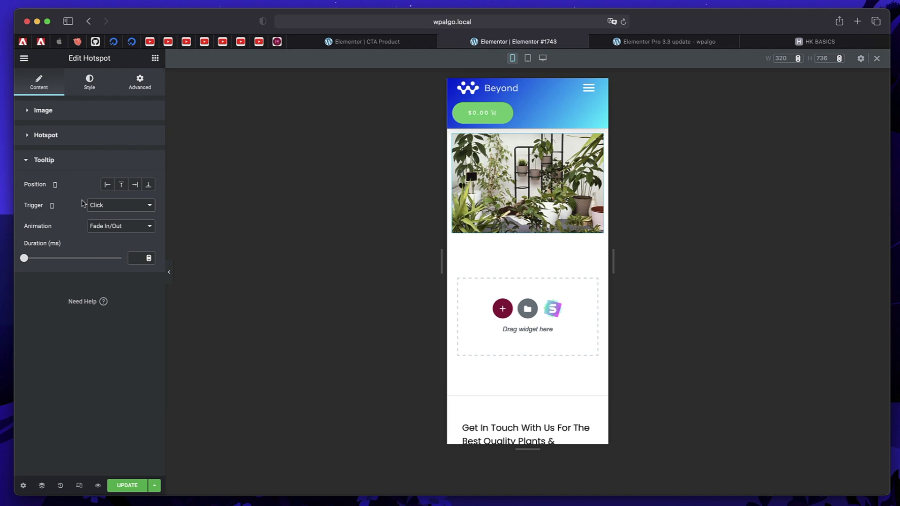
# Return to the desktop view and set the tooltip's trigger to Hover, keeping the Fade In/Out animation
pyautogui.click(52, 210)
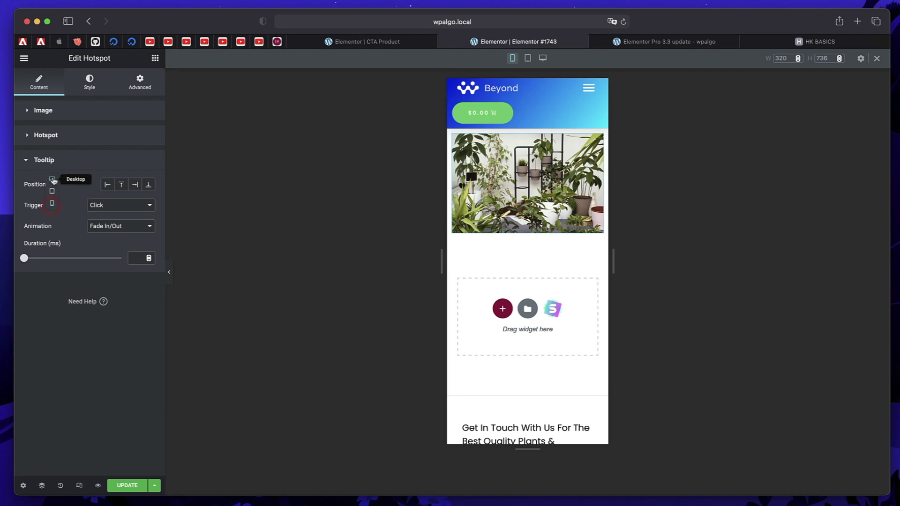
pyautogui.click(54, 180)
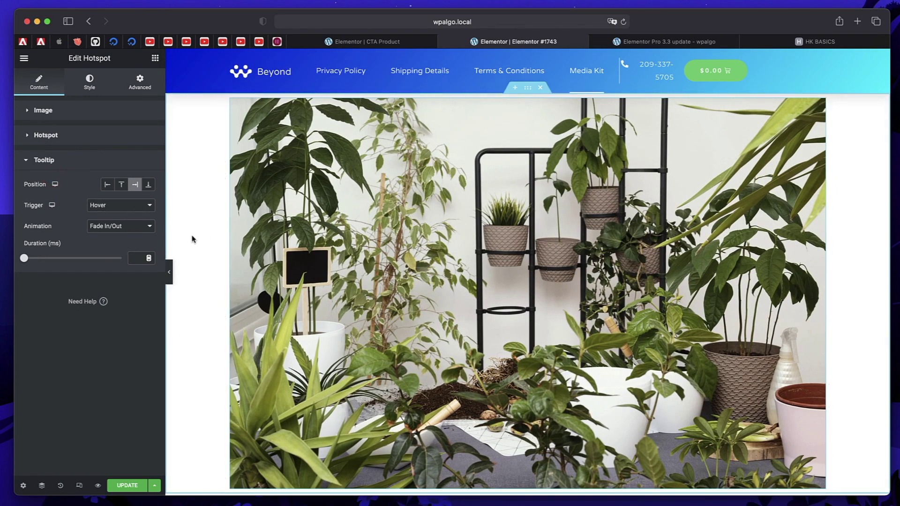
pyautogui.click(120, 225)
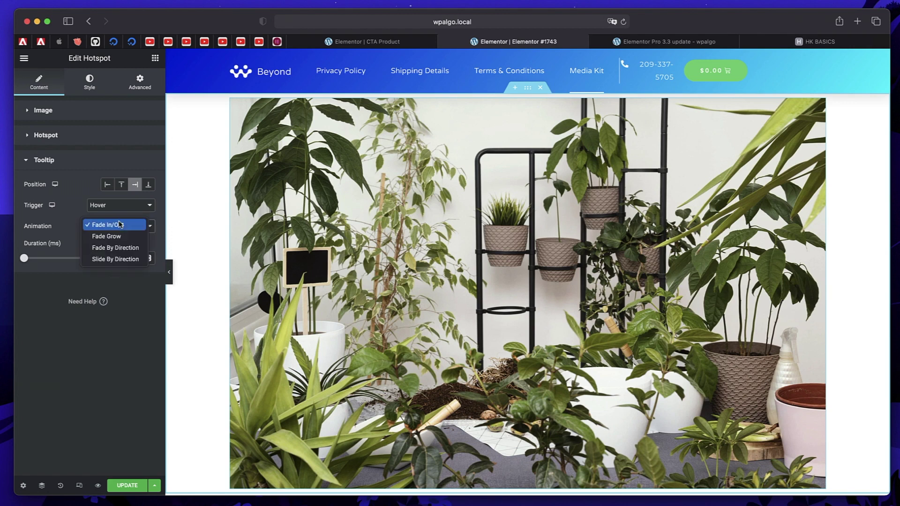
pyautogui.click(118, 226)
pyautogui.click(74, 160)
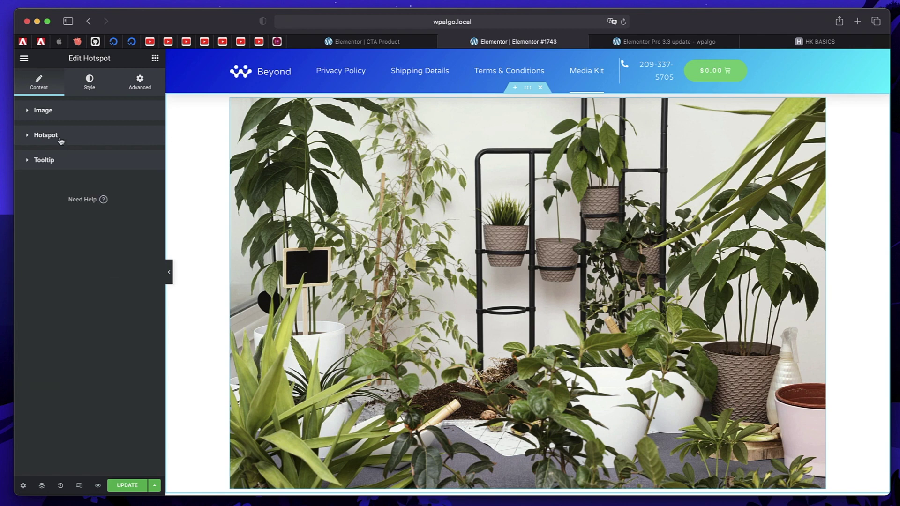
# Set hotspot Item #1's horizontal offset to 19 and try its custom tooltip properties option
pyautogui.click(61, 140)
pyautogui.click(61, 140)
pyautogui.click(61, 140)
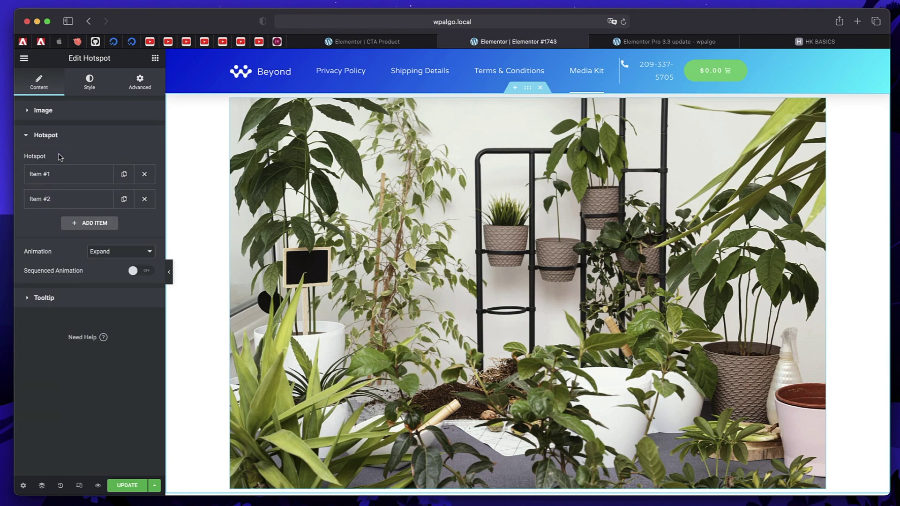
pyautogui.click(62, 179)
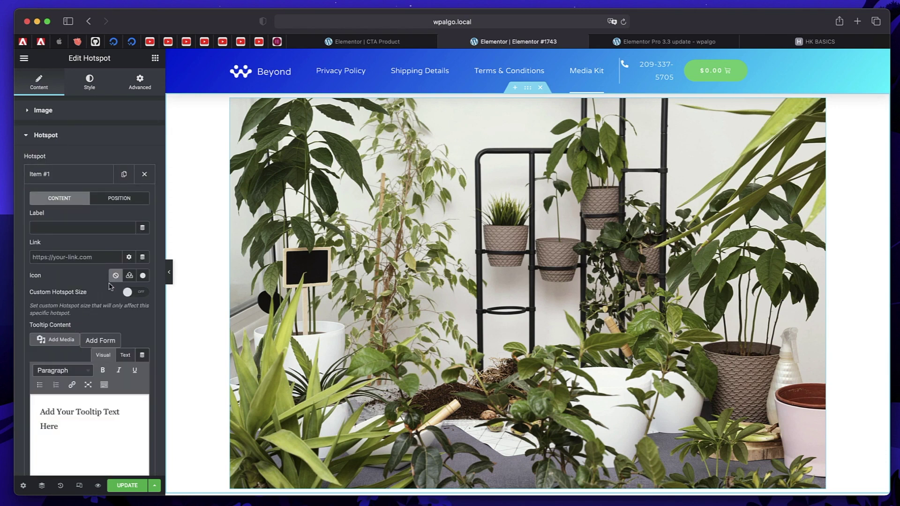
pyautogui.click(119, 199)
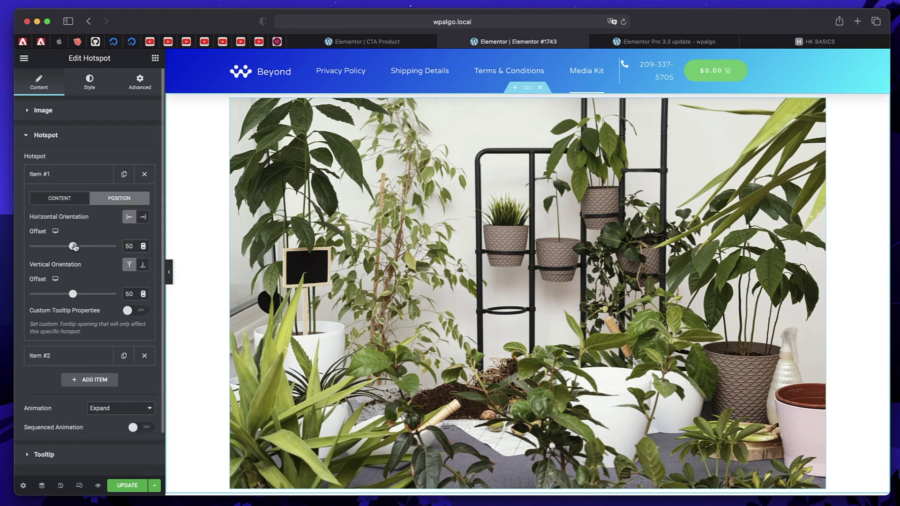
pyautogui.moveTo(78, 247); pyautogui.dragTo(46, 247)
pyautogui.click(133, 310)
pyautogui.click(133, 310)
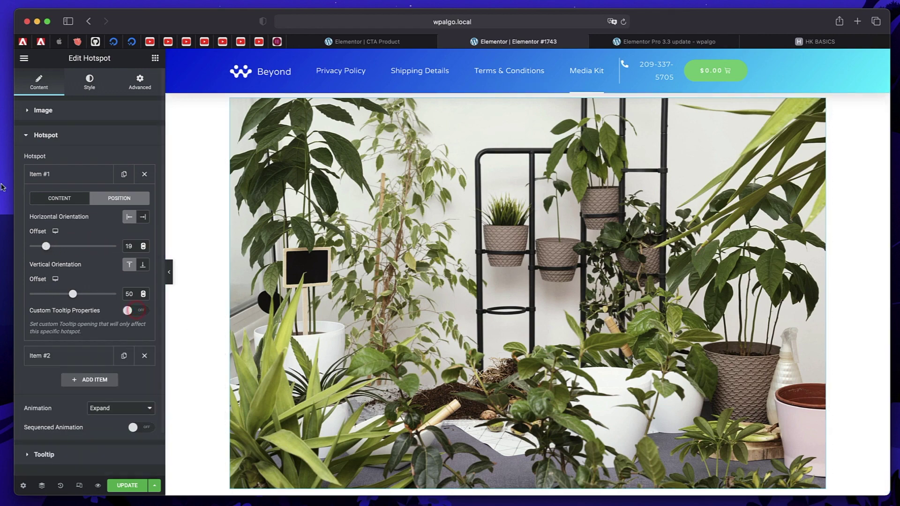
pyautogui.click(31, 175)
pyautogui.click(77, 300)
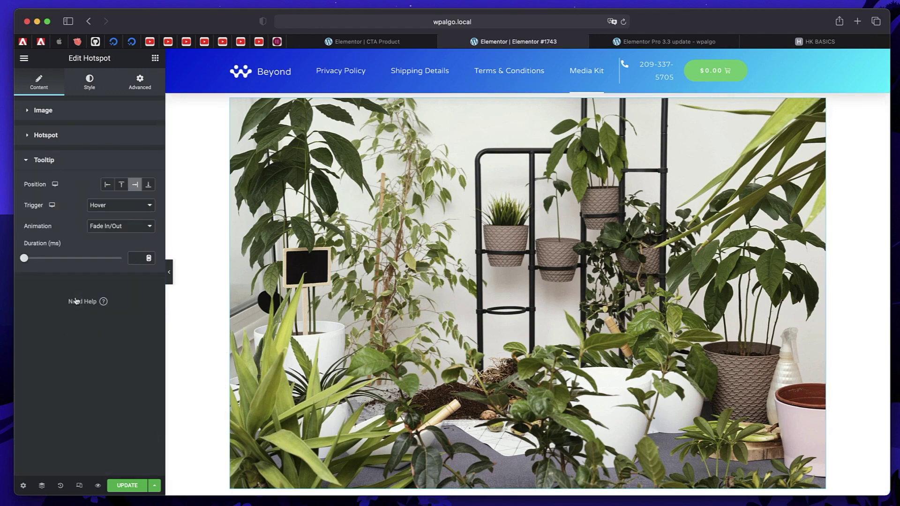
# Set the hotspot style color to red #CE1616 and preview the hotspots' tooltips on the image
pyautogui.click(89, 82)
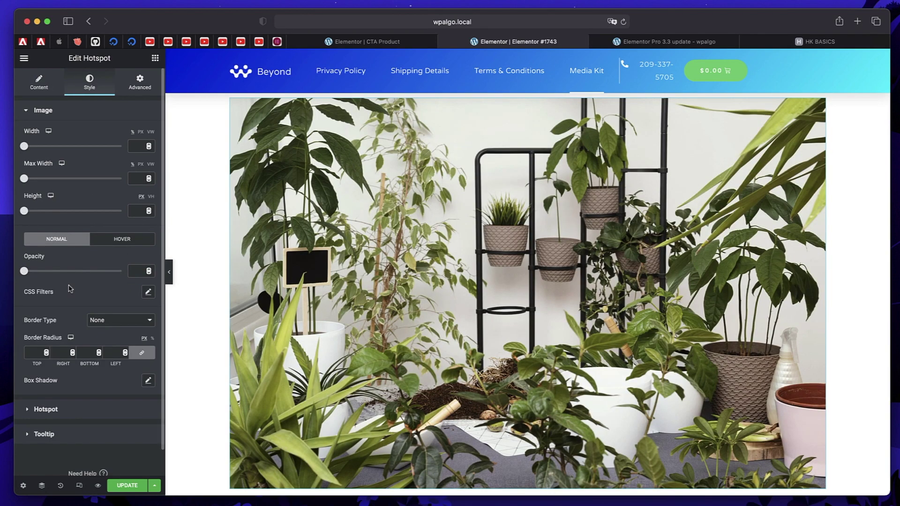
pyautogui.scroll(-1, 59, 315)
pyautogui.click(78, 384)
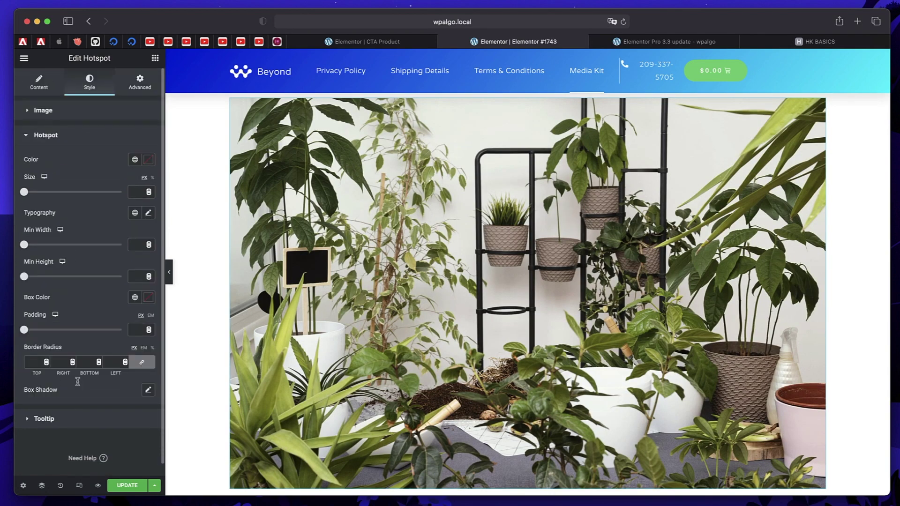
pyautogui.click(147, 161)
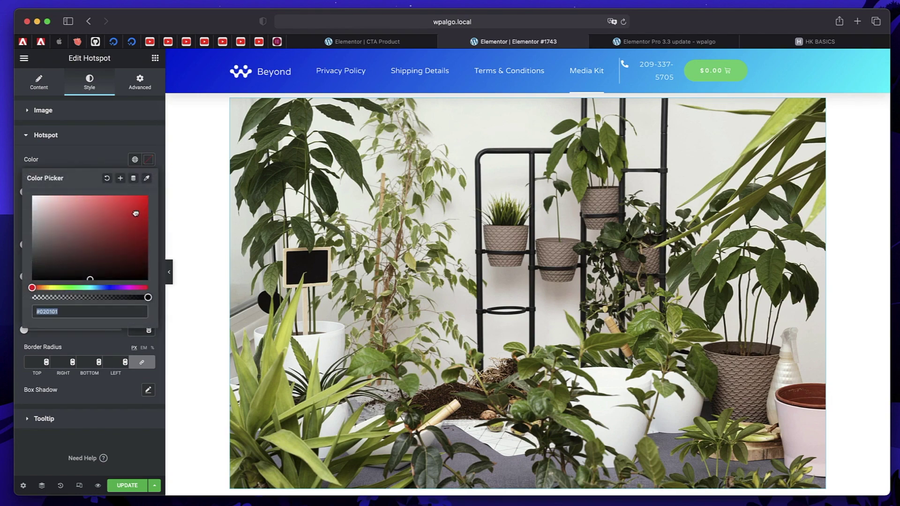
pyautogui.click(135, 213)
pyautogui.moveTo(538, 298)
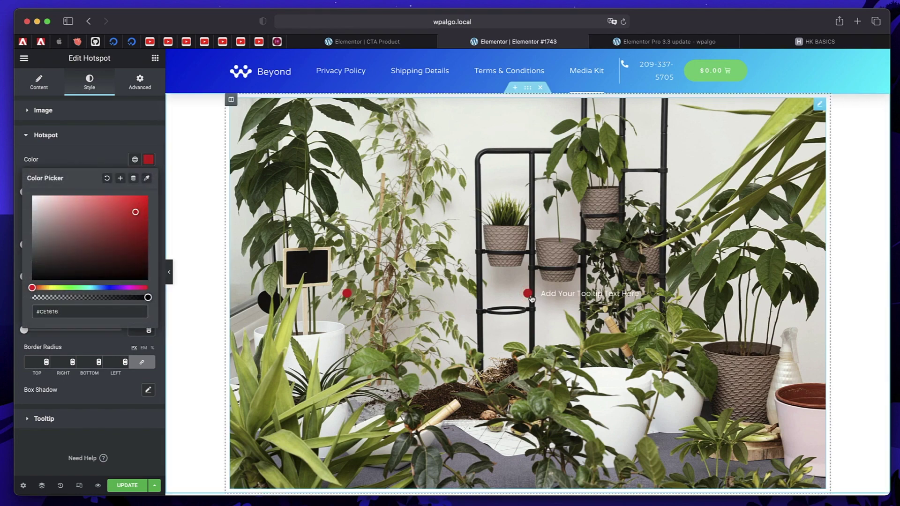
pyautogui.moveTo(355, 295)
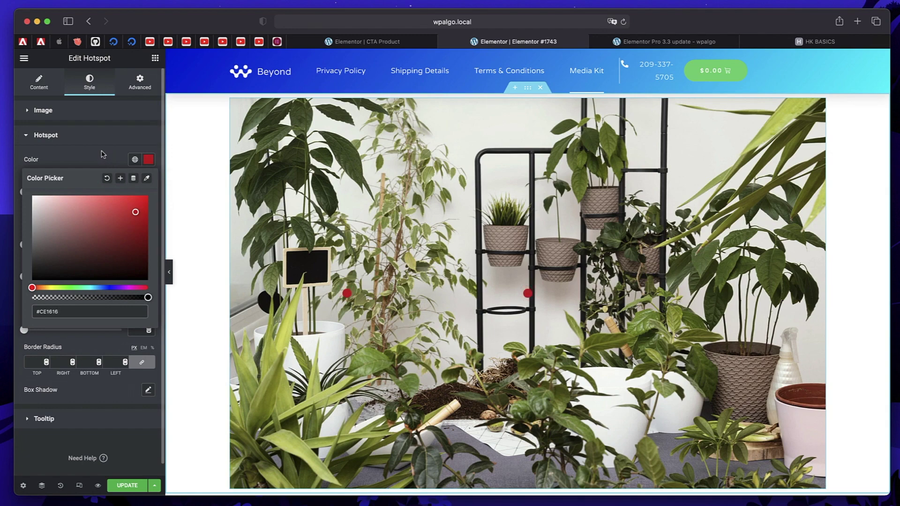
# Set the hotspot style size to 30 px and collapse the hotspot style settings
pyautogui.click(137, 194)
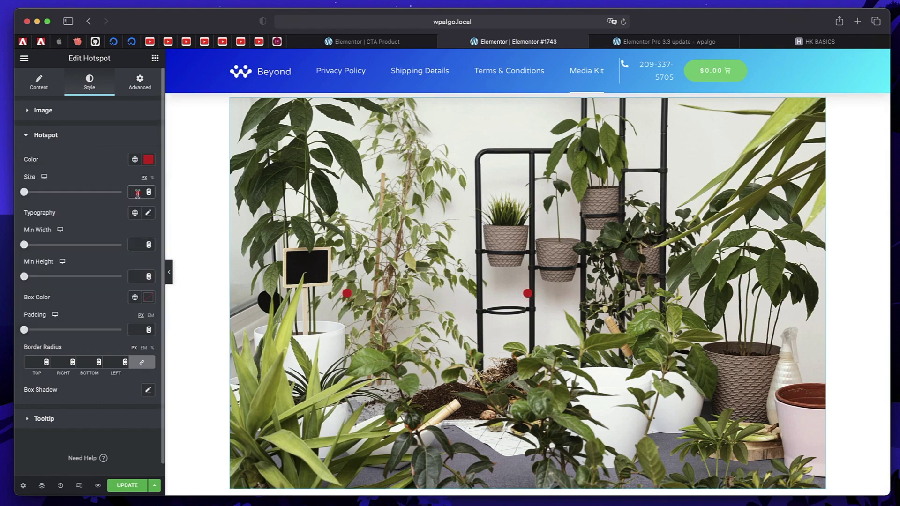
pyautogui.write('30')
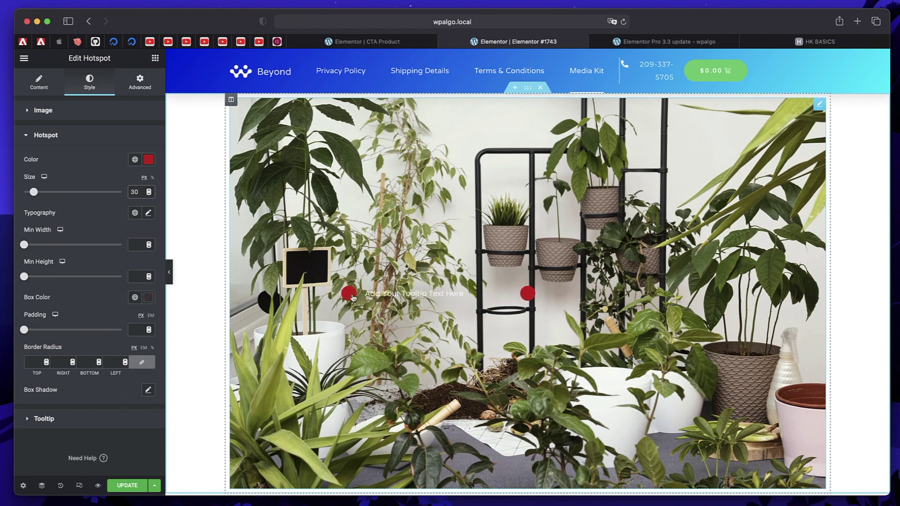
pyautogui.click(77, 137)
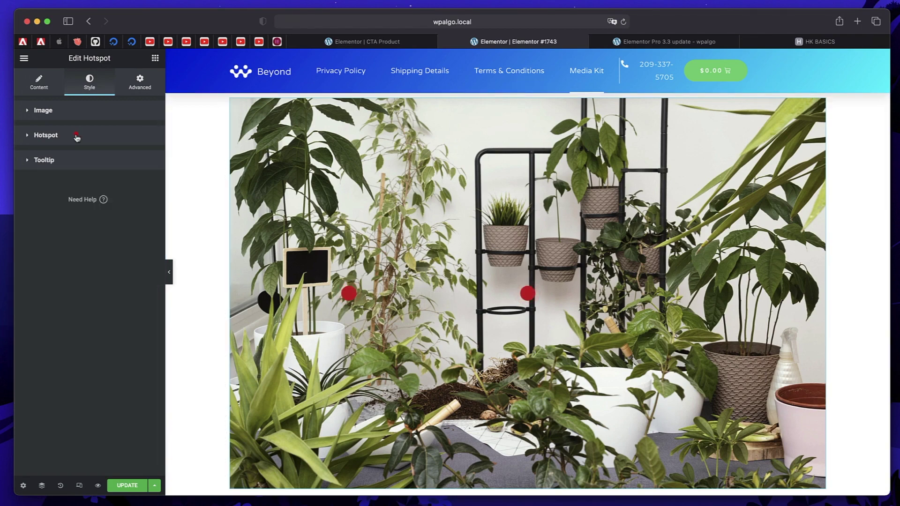
pyautogui.click(50, 160)
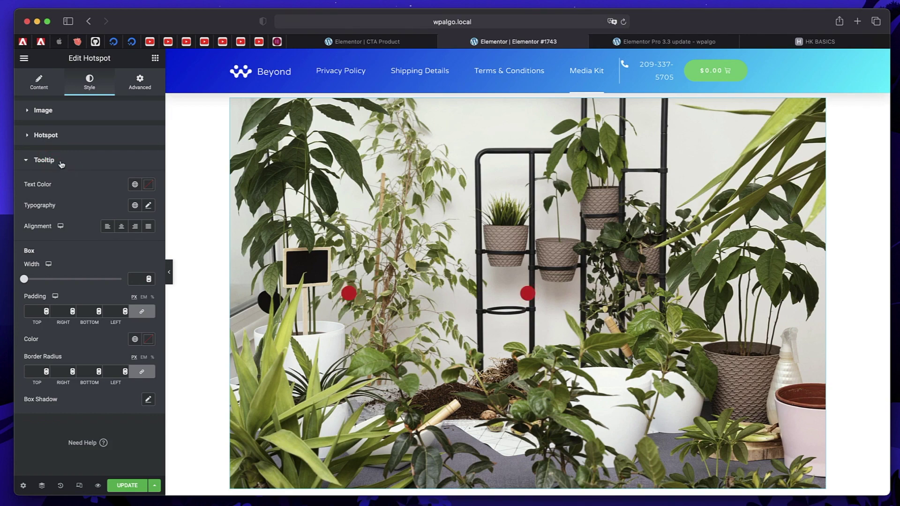
pyautogui.click(61, 164)
pyautogui.click(107, 158)
pyautogui.click(46, 161)
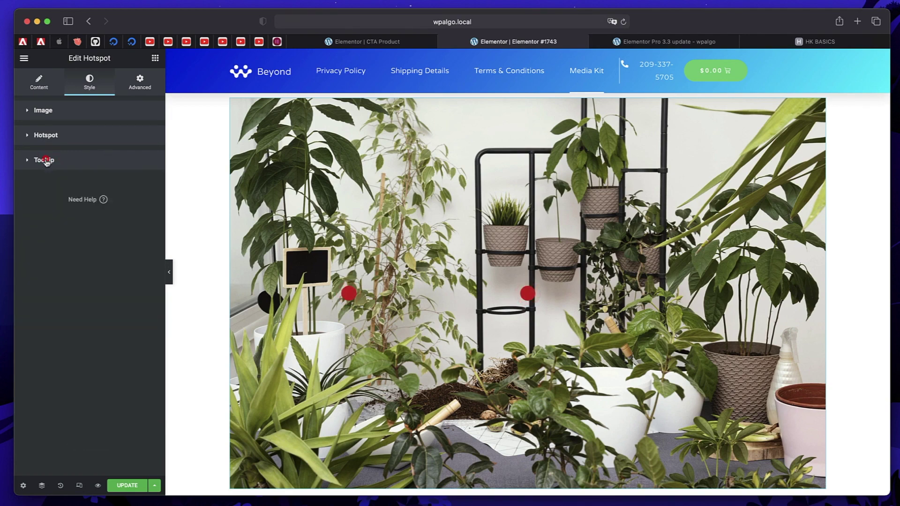
# Position hotspot Item #1 over the white pot with horizontal offset 16 and vertical offset 62
pyautogui.click(39, 85)
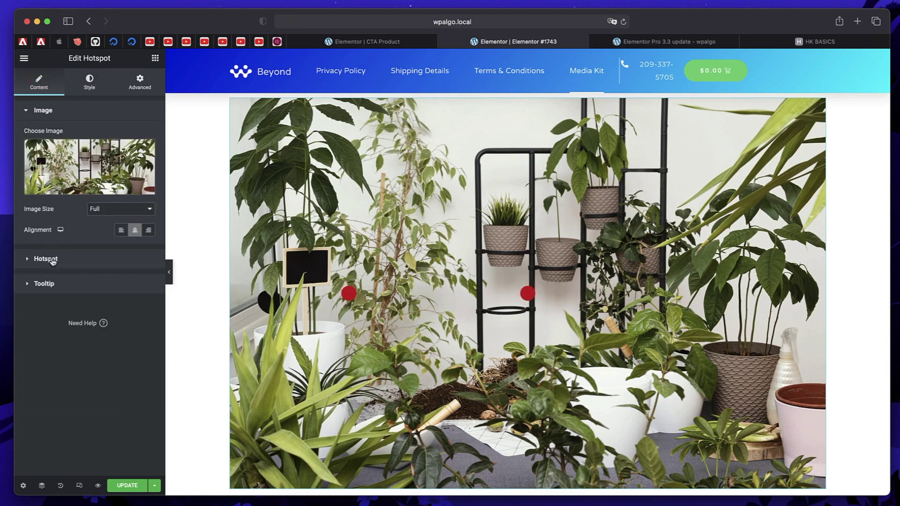
pyautogui.click(53, 261)
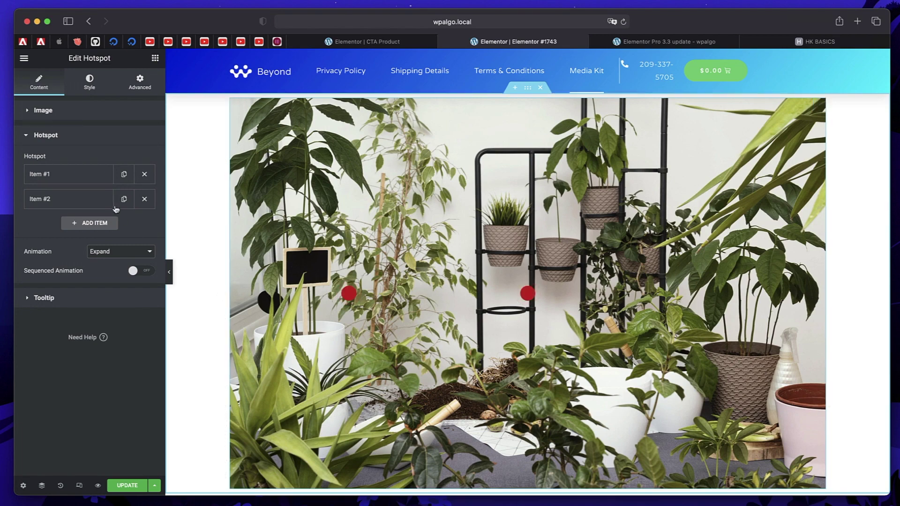
pyautogui.click(73, 177)
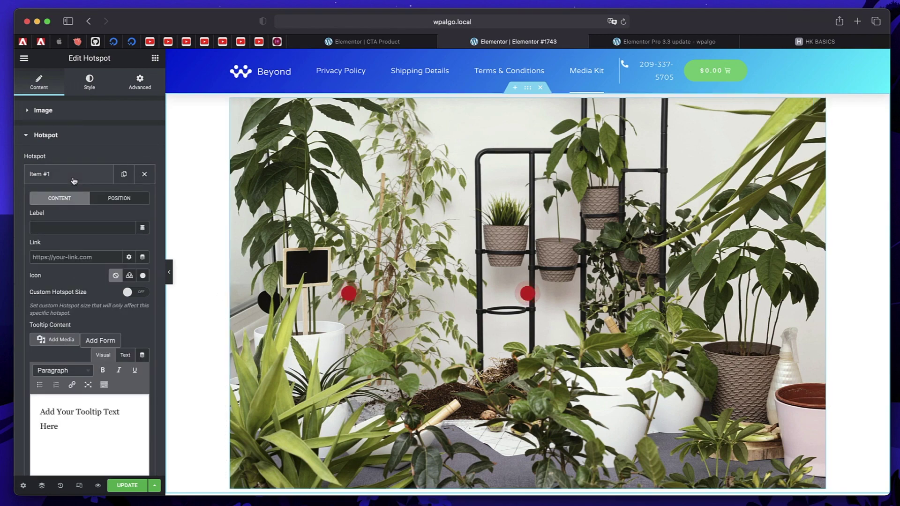
pyautogui.click(120, 198)
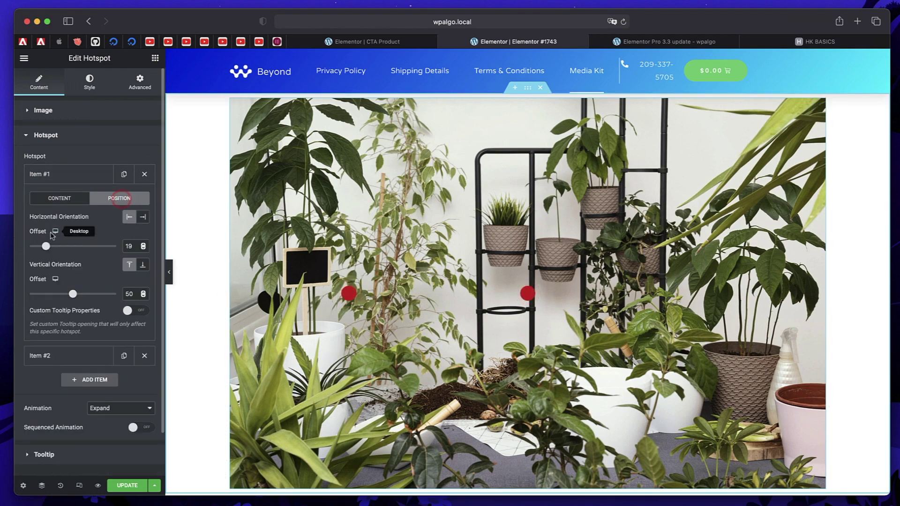
pyautogui.moveTo(49, 248)
pyautogui.mouseDown()
pyautogui.moveTo(114, 240)
pyautogui.moveTo(44, 246)
pyautogui.mouseUp()
pyautogui.moveTo(71, 295); pyautogui.dragTo(82, 295)
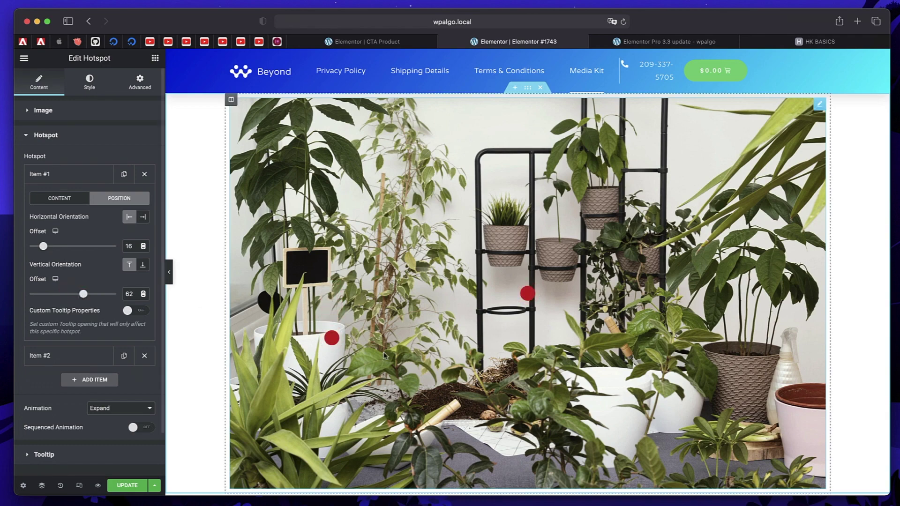
pyautogui.click(334, 341)
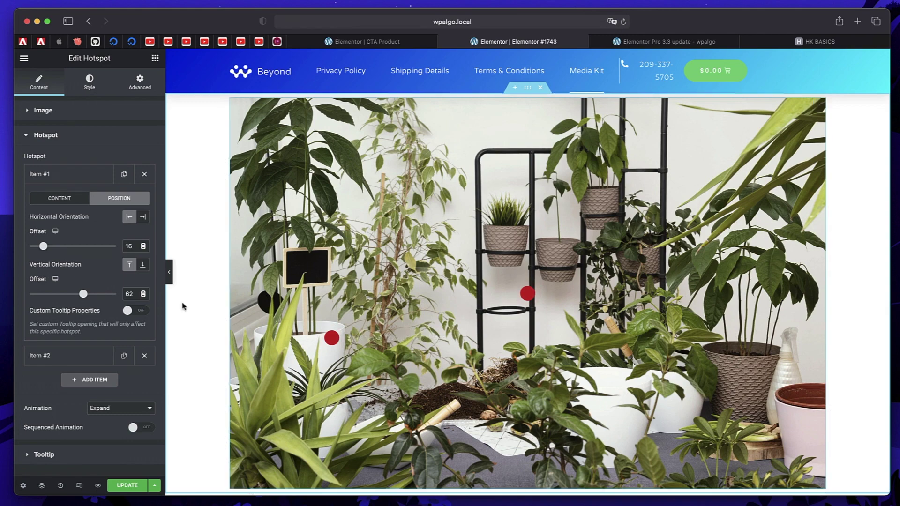
pyautogui.click(87, 178)
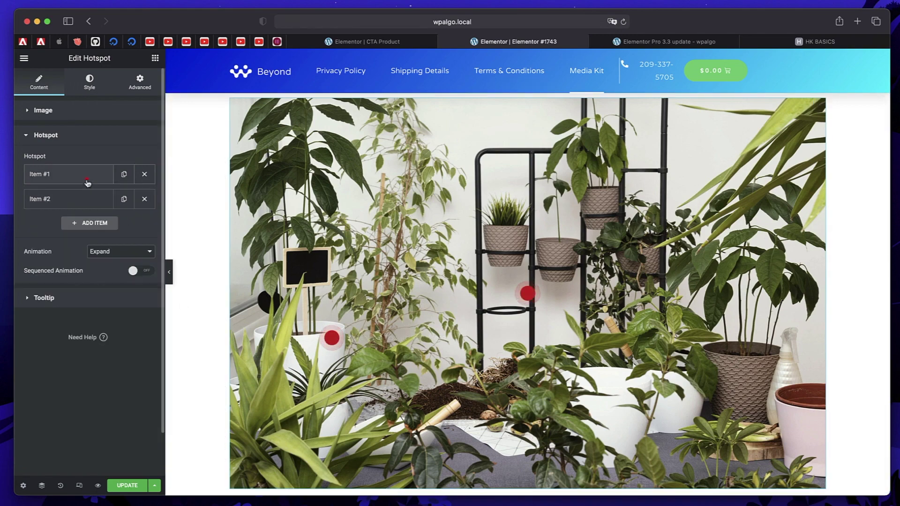
# Update the page, test the white pot's hotspot in the live preview, and return to the Elementor editor
pyautogui.click(124, 487)
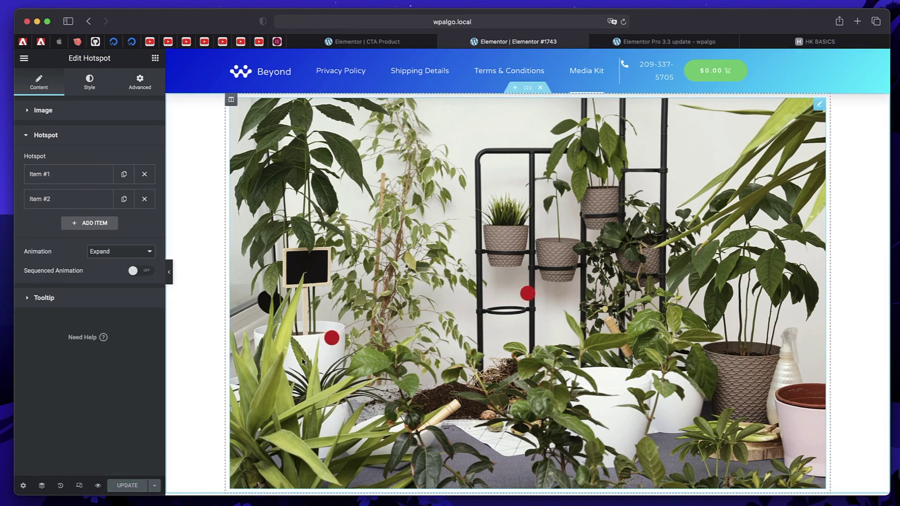
pyautogui.click(98, 485)
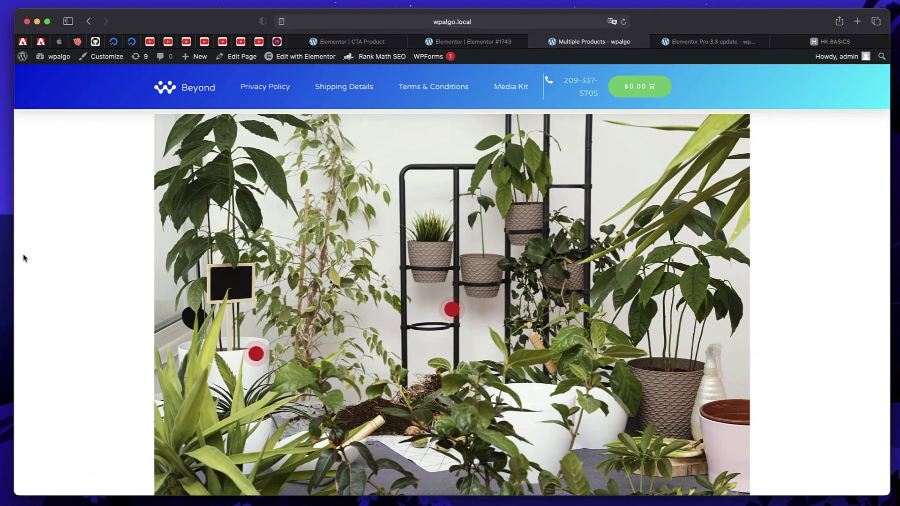
pyautogui.moveTo(14, 252); pyautogui.dragTo(15, 206)
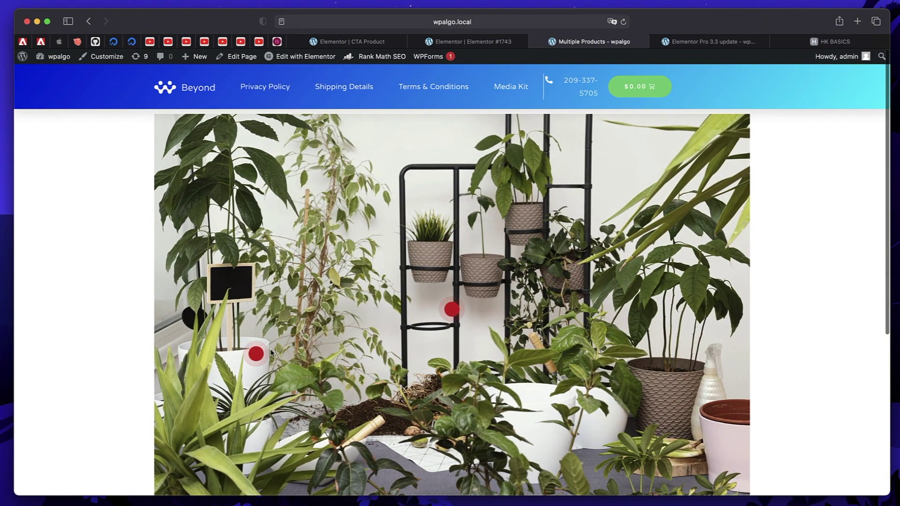
pyautogui.click(256, 352)
pyautogui.click(506, 42)
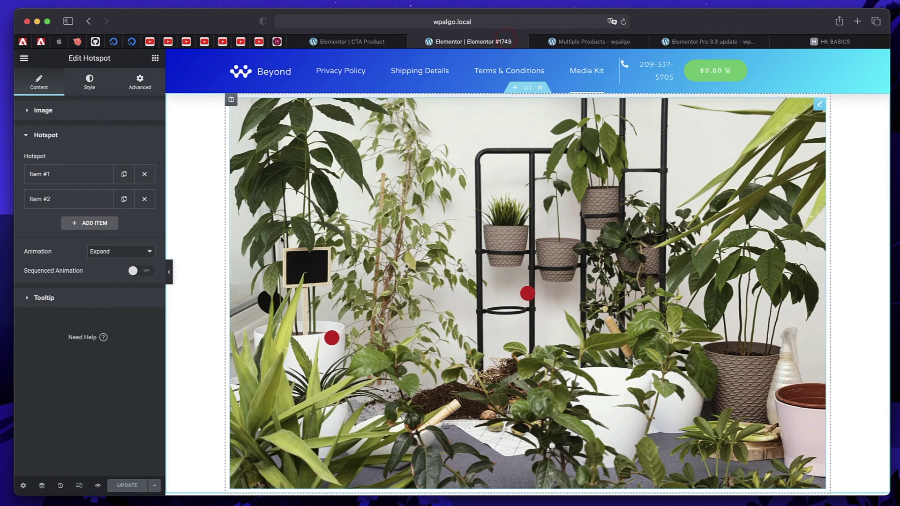
# Enable custom tooltip properties for hotspot Item #1 and set its tooltip box position to top
pyautogui.click(50, 177)
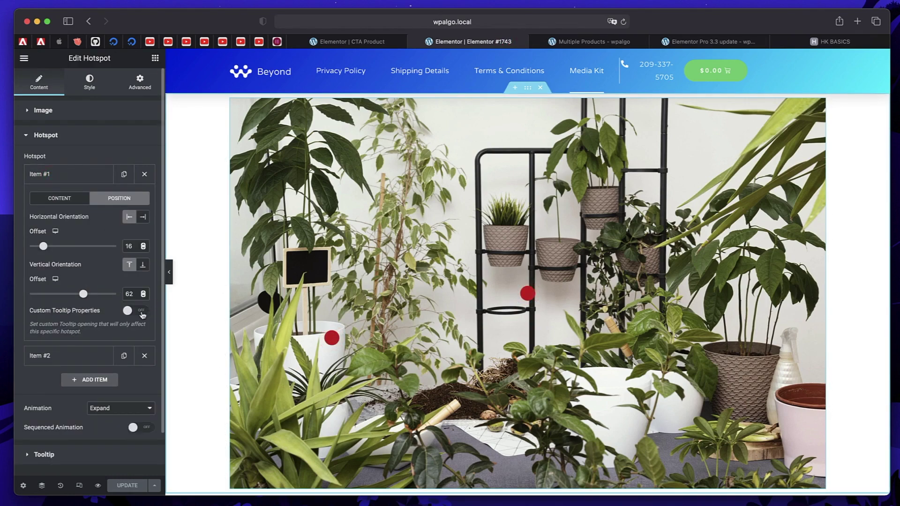
pyautogui.click(142, 311)
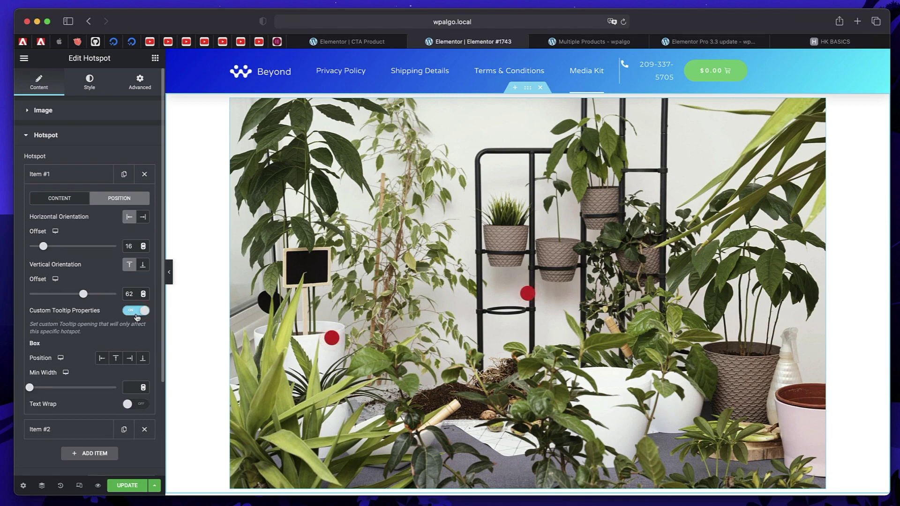
pyautogui.click(115, 359)
pyautogui.click(59, 176)
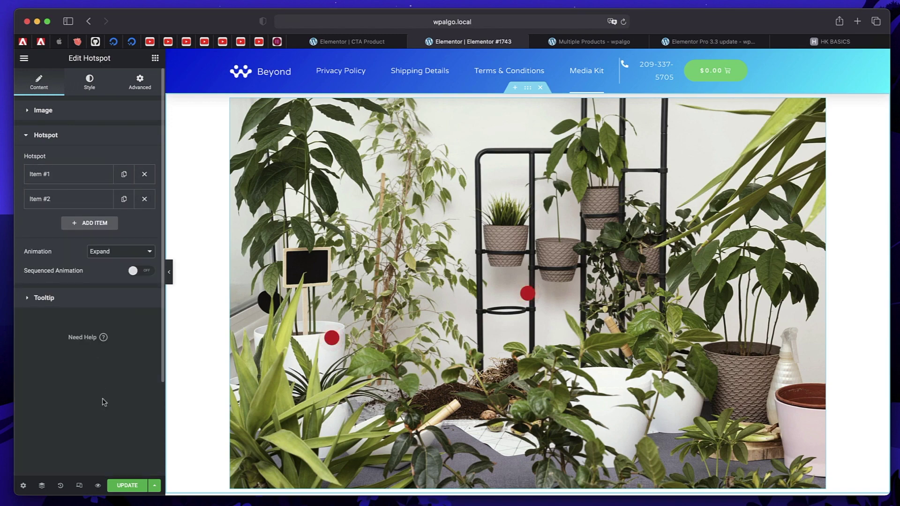
# Position hotspot Item #2 over the hanging grass pot with horizontal offset 46 and vertical offset 37
pyautogui.click(525, 297)
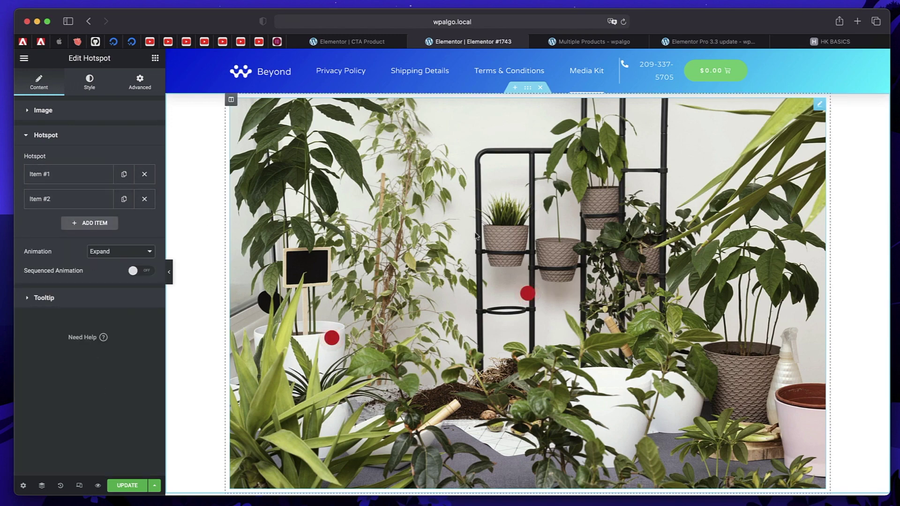
pyautogui.click(53, 197)
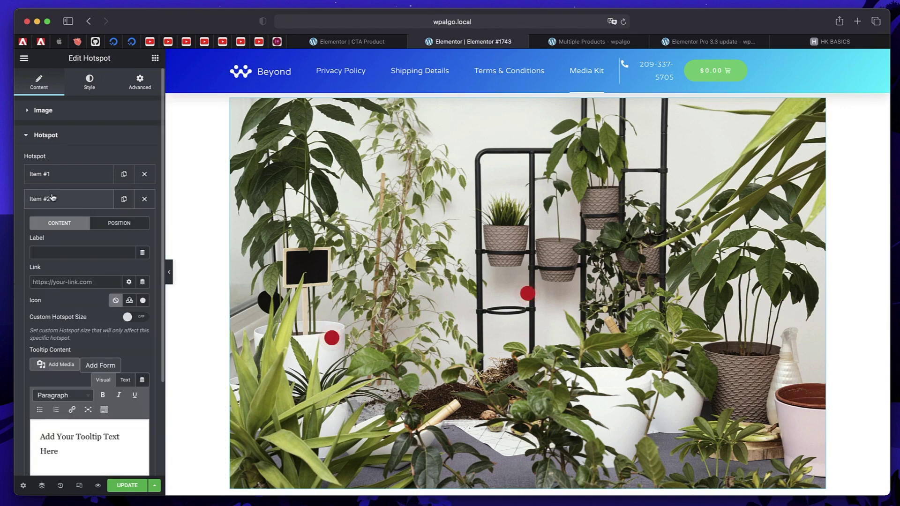
pyautogui.click(124, 225)
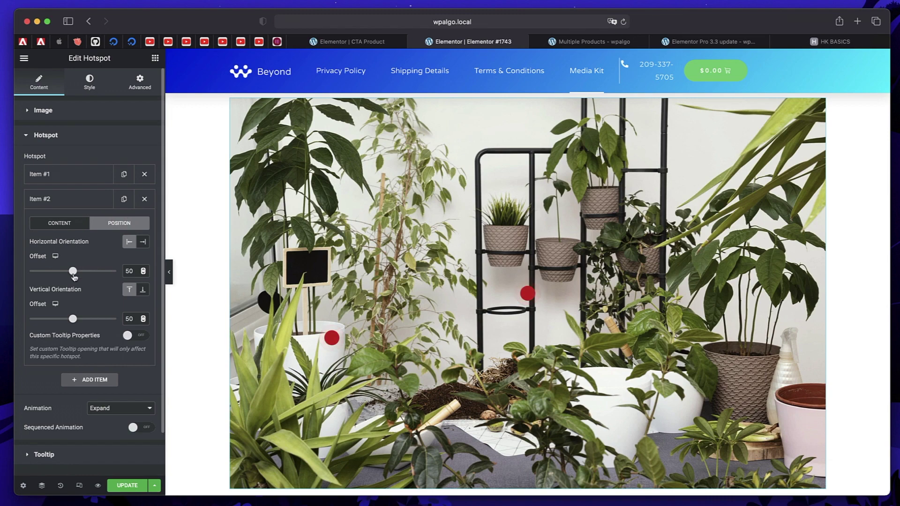
pyautogui.moveTo(74, 275); pyautogui.dragTo(71, 273)
pyautogui.moveTo(73, 319); pyautogui.dragTo(62, 320)
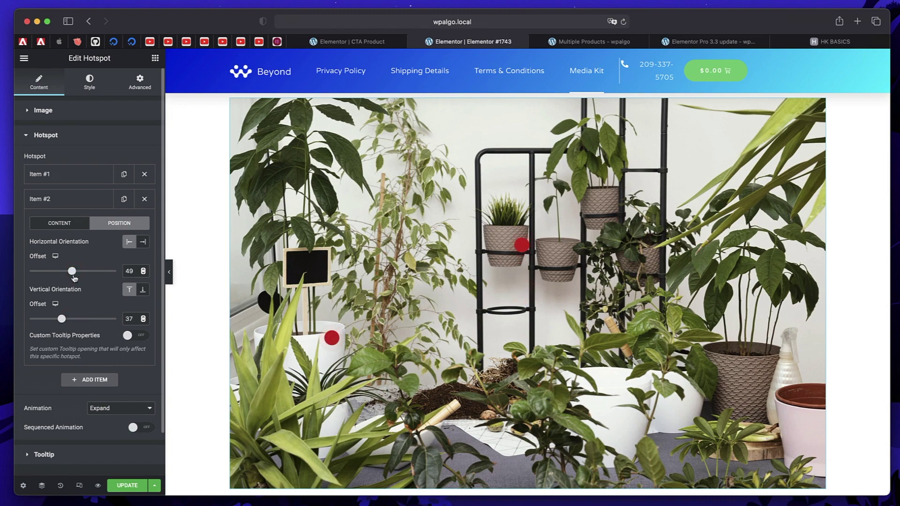
pyautogui.moveTo(73, 277); pyautogui.dragTo(71, 278)
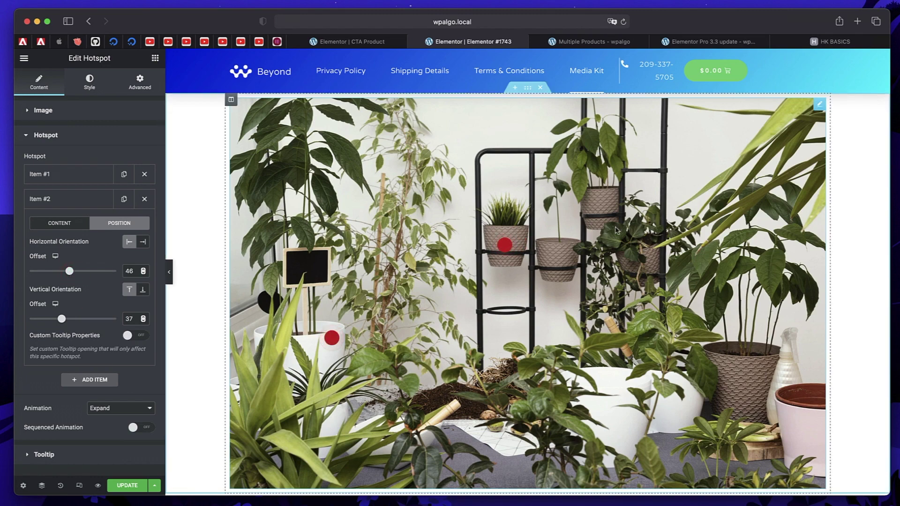
pyautogui.click(49, 205)
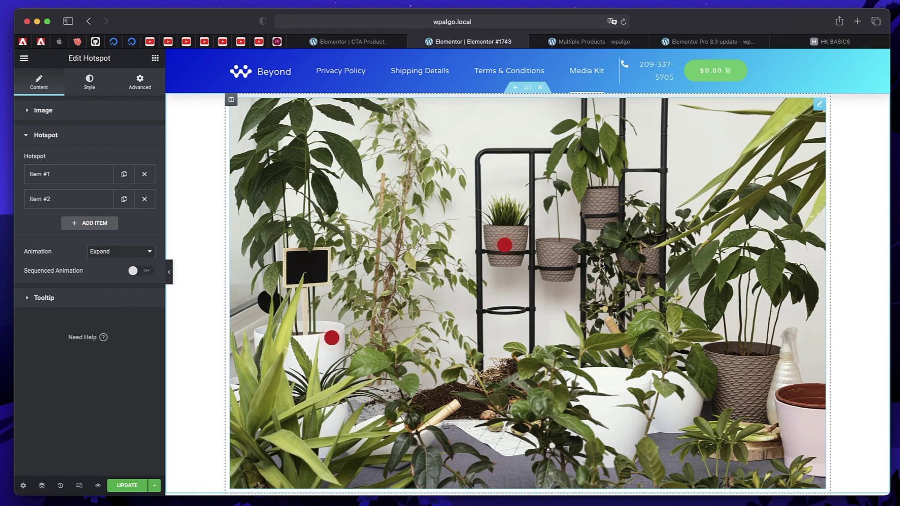
# Update the page and open the dashboard through the Elementor Finder by searching for "das"
pyautogui.moveTo(155, 469)
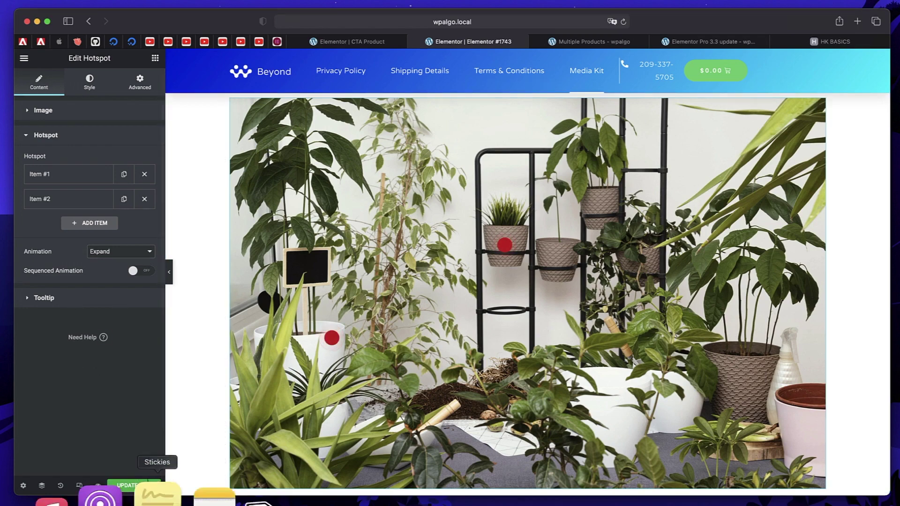
pyautogui.click(127, 486)
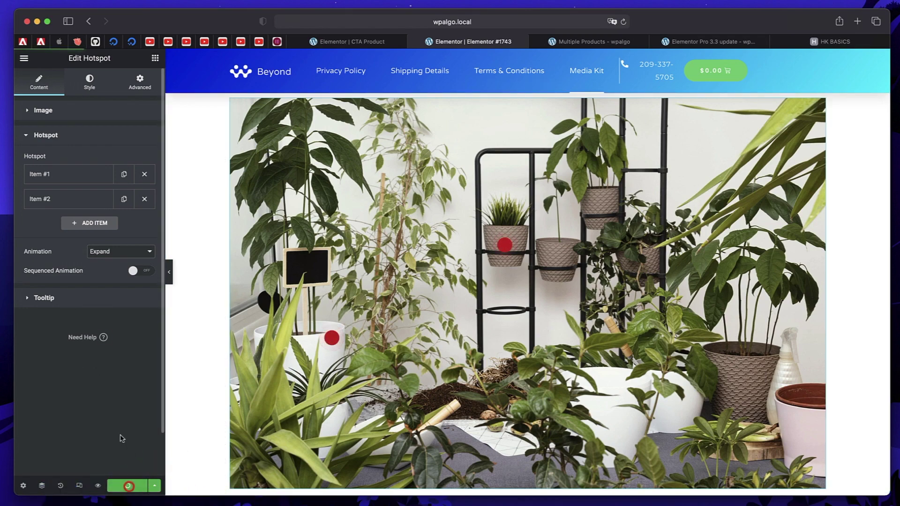
pyautogui.press('super+e')
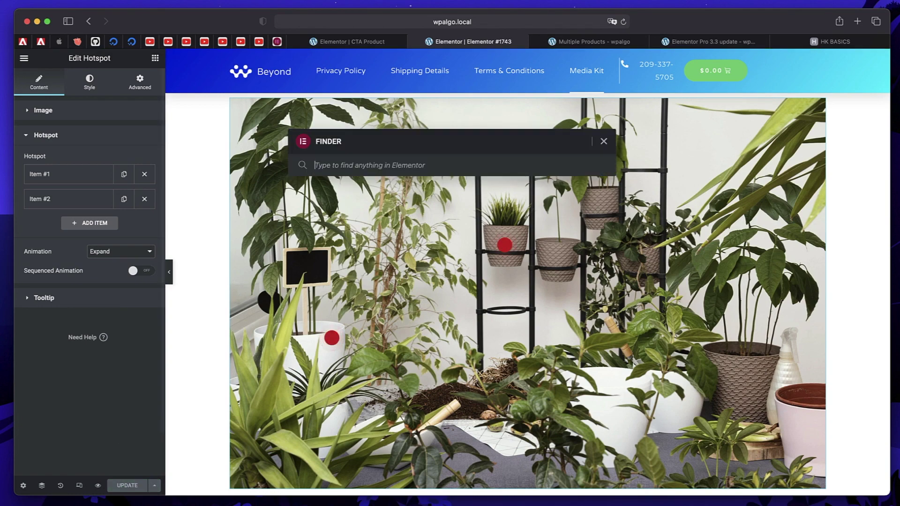
pyautogui.write('das')
pyautogui.click(368, 196)
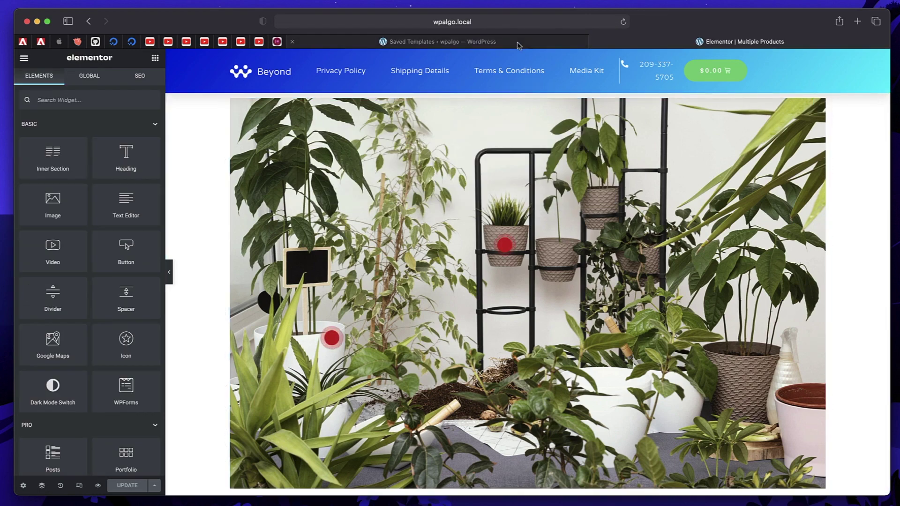
# Create a new Section template named "Sell Product 1" from the saved templates list
pyautogui.click(518, 42)
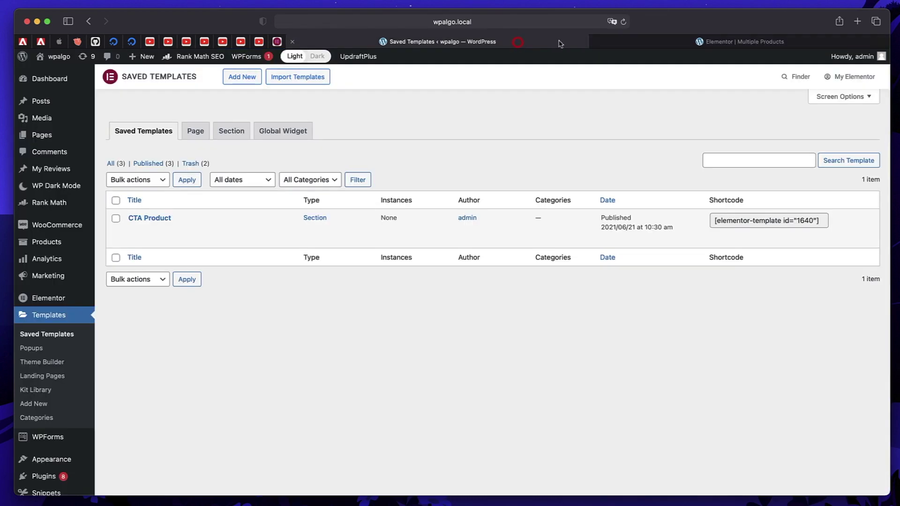
pyautogui.click(647, 44)
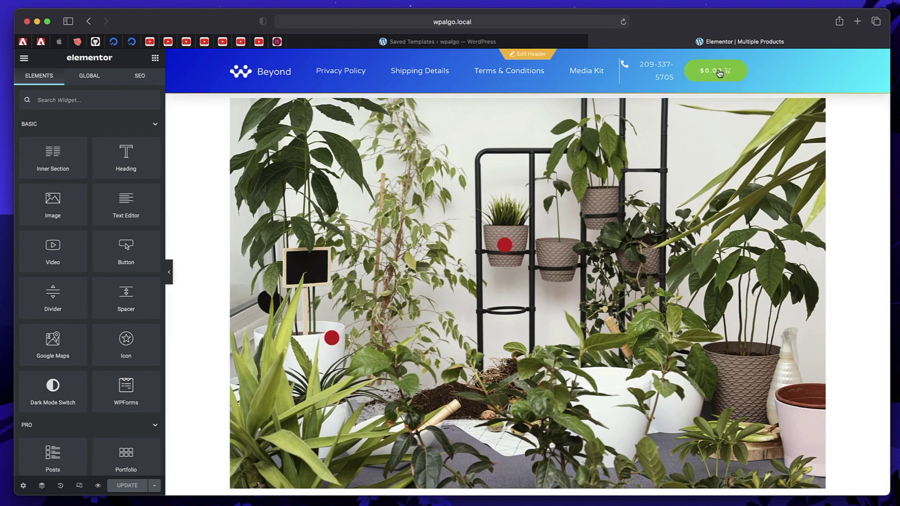
pyautogui.click(551, 45)
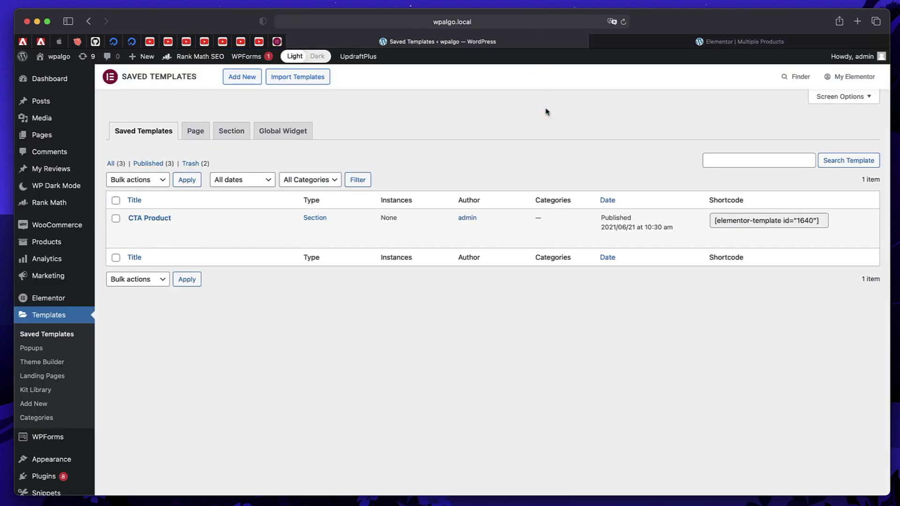
pyautogui.click(242, 76)
pyautogui.click(525, 272)
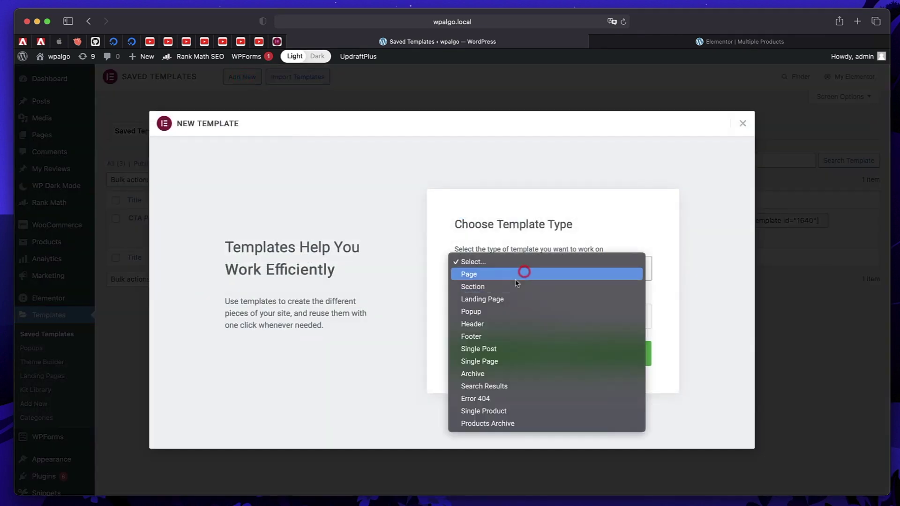
pyautogui.click(515, 285)
pyautogui.click(504, 310)
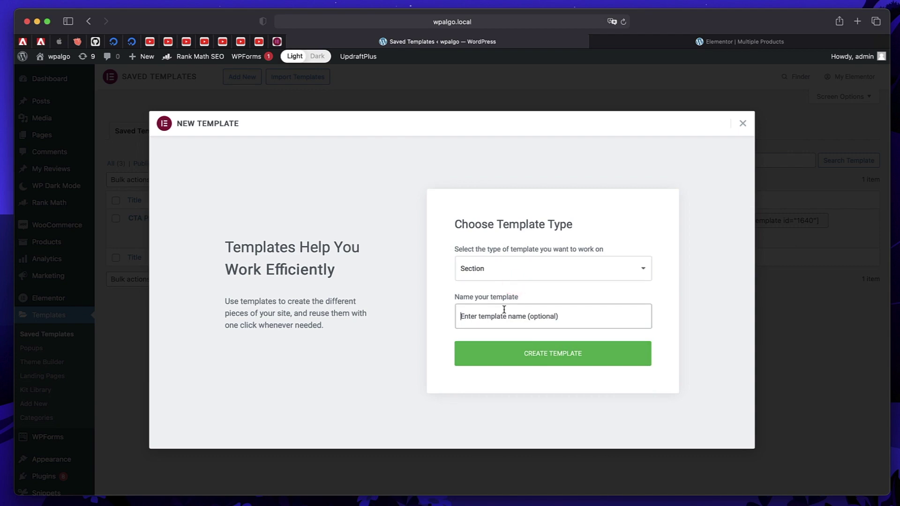
pyautogui.write('Sell Product 1')
pyautogui.press('Return')
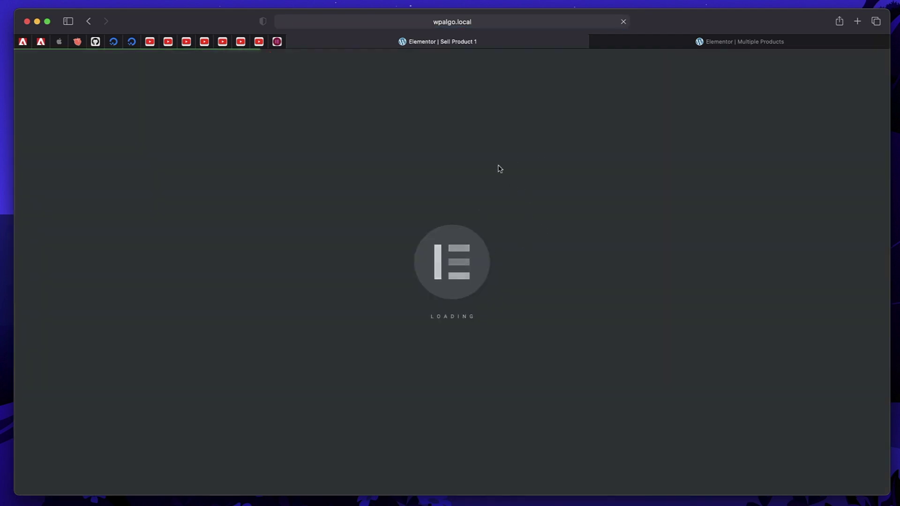
# Add a single-column section to the Sell Product 1 template and set its height to Min Height
pyautogui.click(730, 41)
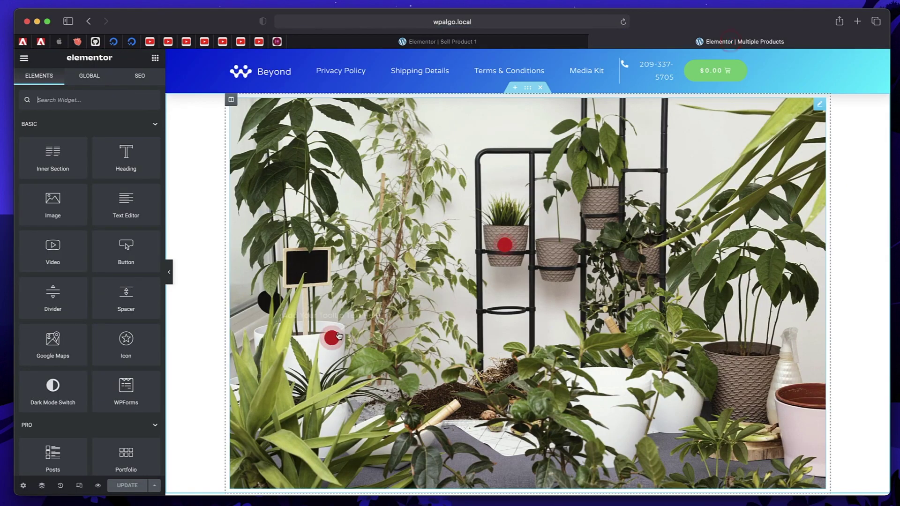
pyautogui.moveTo(339, 336)
pyautogui.click(463, 41)
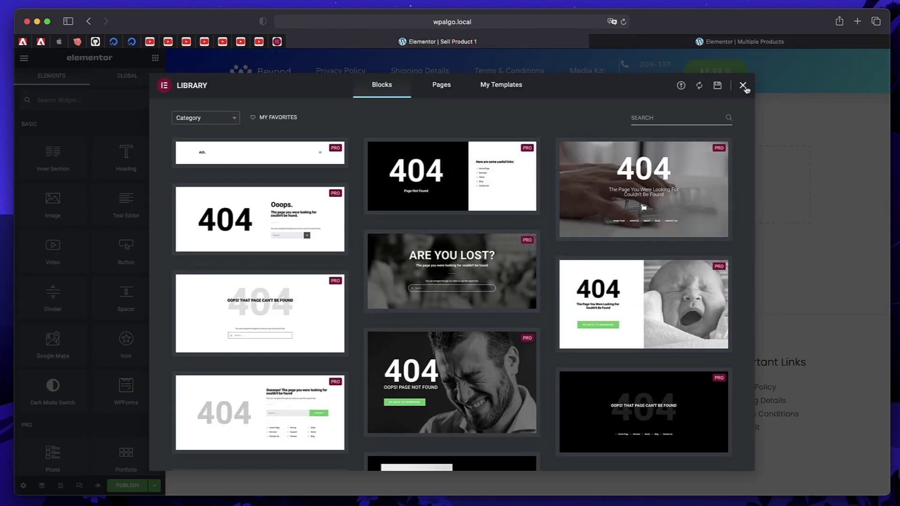
pyautogui.click(743, 85)
pyautogui.click(500, 176)
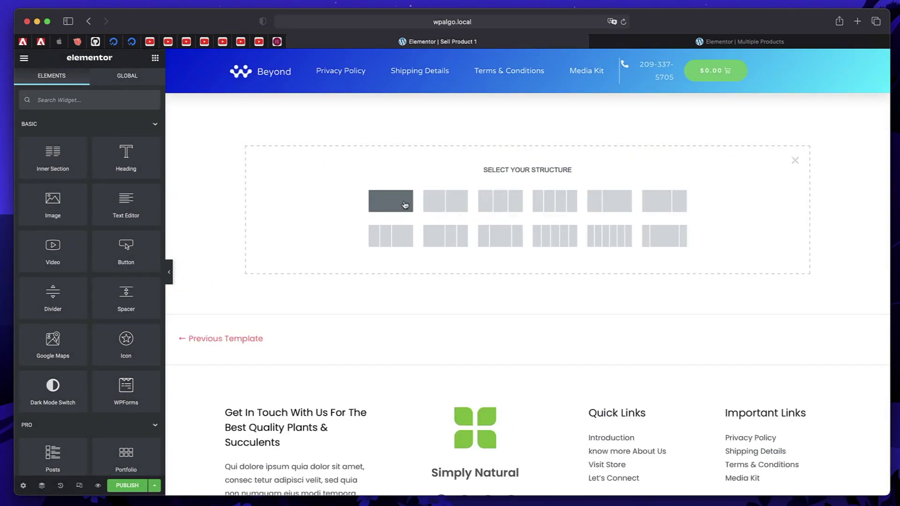
pyautogui.click(405, 205)
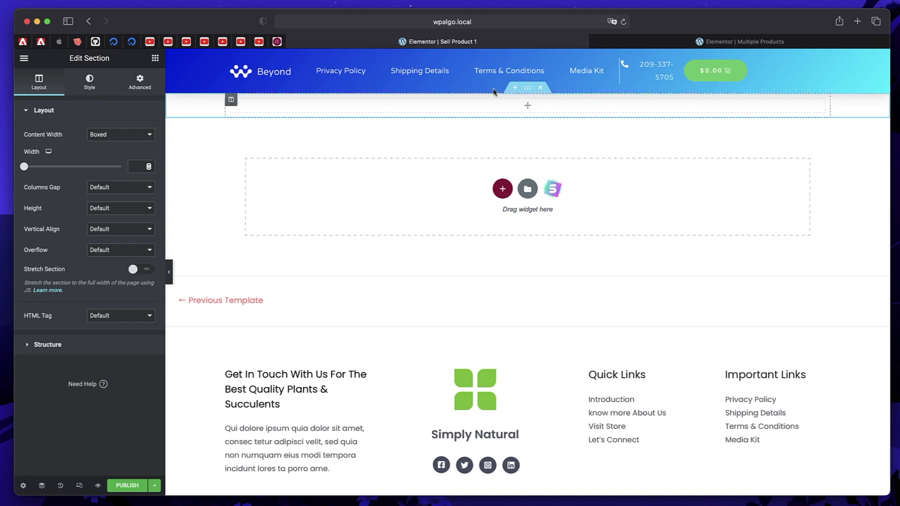
pyautogui.click(120, 211)
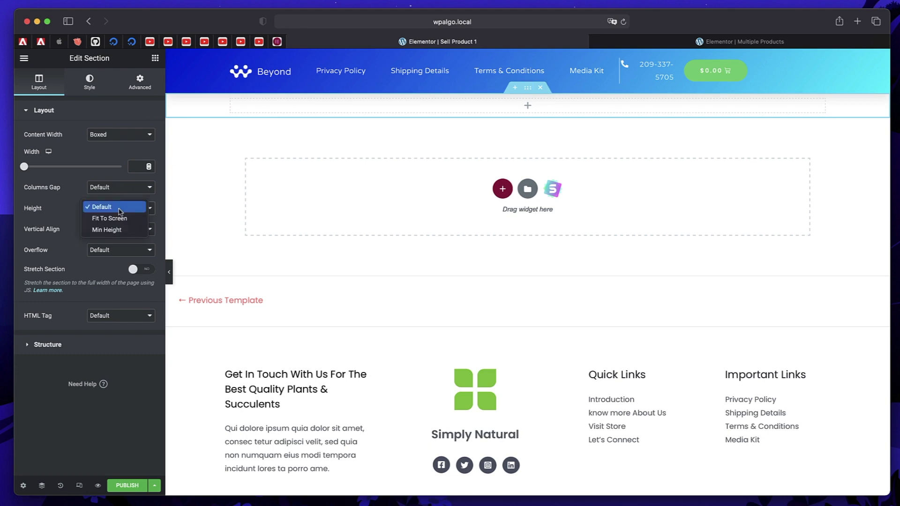
pyautogui.click(114, 228)
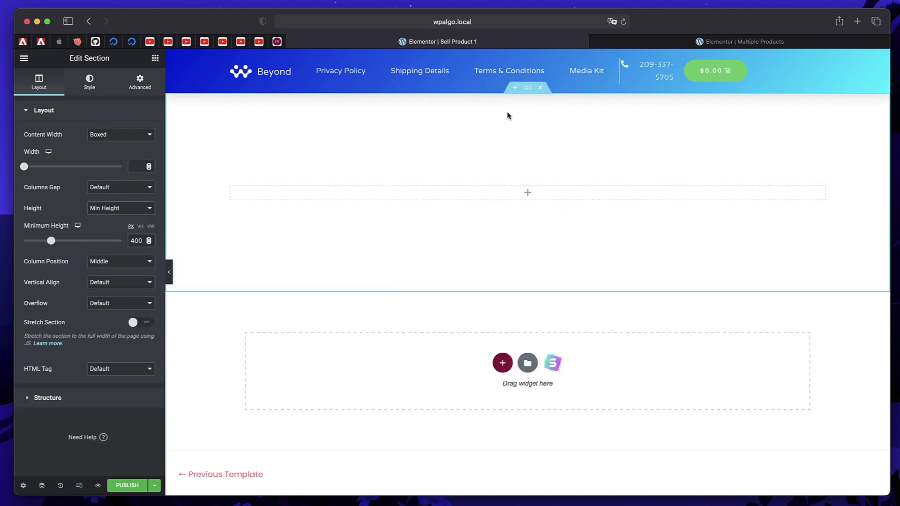
# Add an Image widget to the section with the green plant in the round gray pot, sized Thumbnail - 150 x 150
pyautogui.click(528, 192)
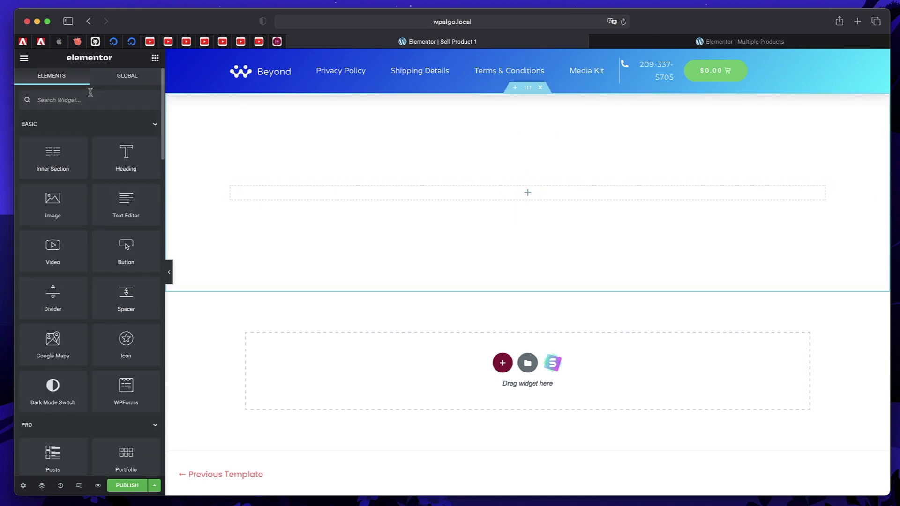
pyautogui.moveTo(61, 203); pyautogui.dragTo(440, 193)
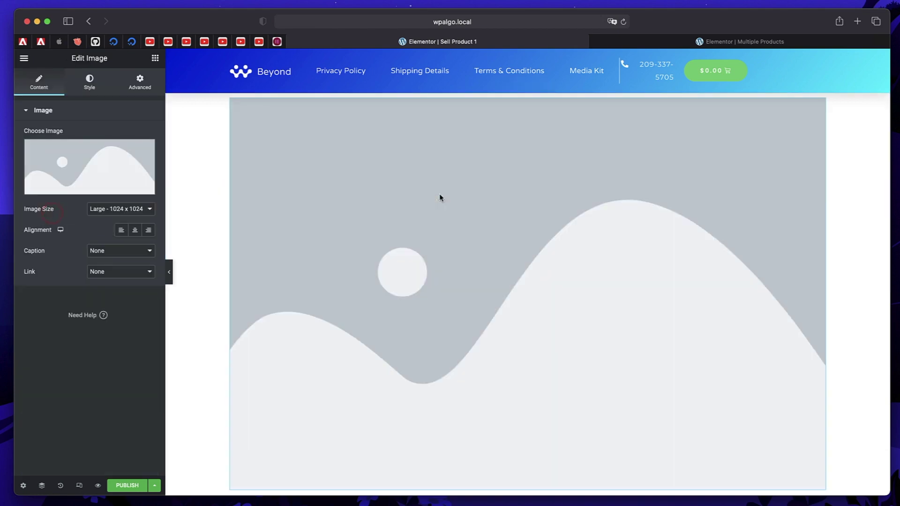
pyautogui.click(75, 164)
pyautogui.scroll(-4, 389, 229)
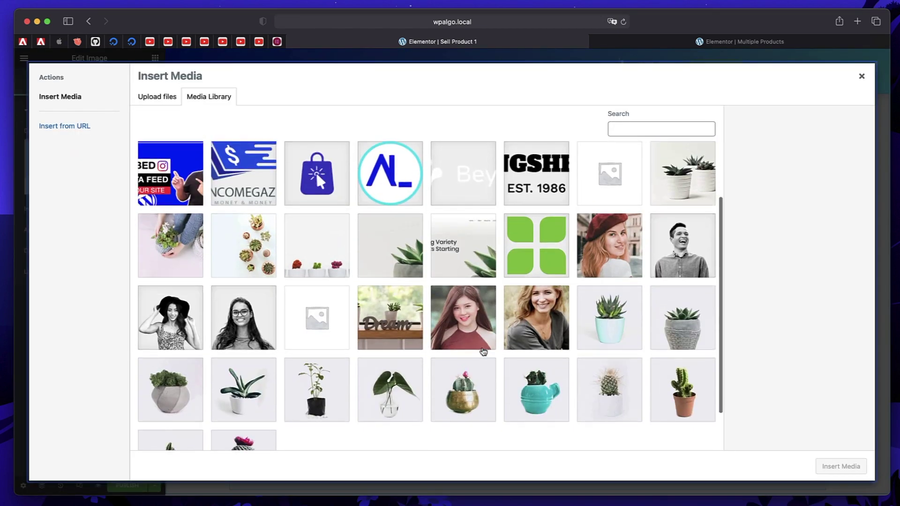
pyautogui.click(171, 338)
pyautogui.click(832, 469)
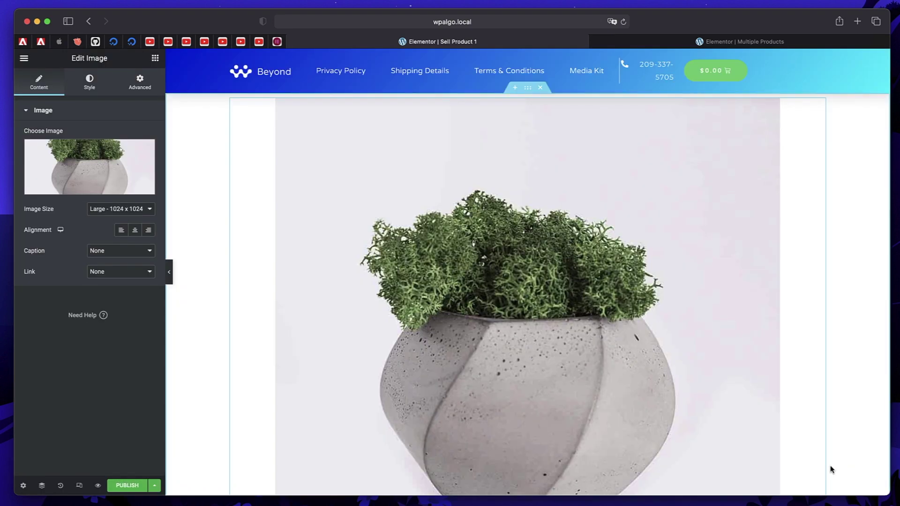
pyautogui.click(131, 213)
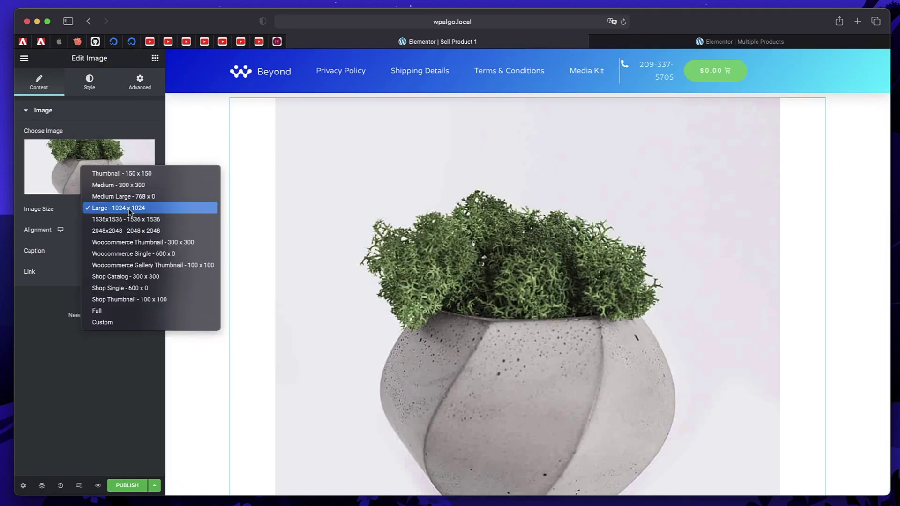
pyautogui.click(128, 174)
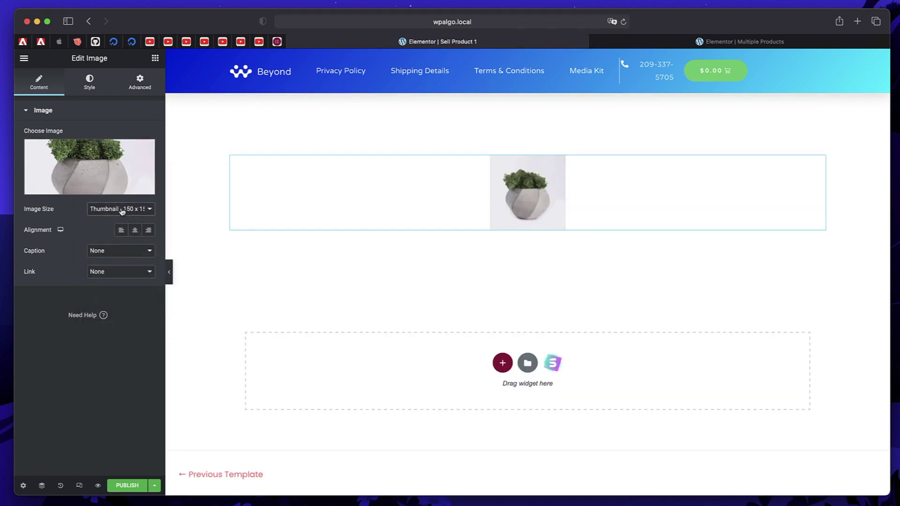
# Turn on the mask for the product image and set the mask shape to Flower
pyautogui.click(139, 82)
pyautogui.scroll(-1, 71, 351)
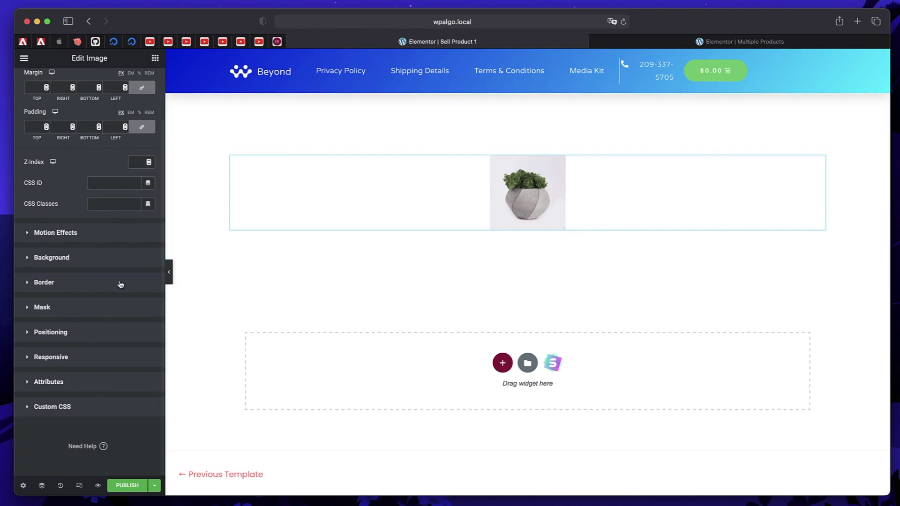
pyautogui.click(80, 304)
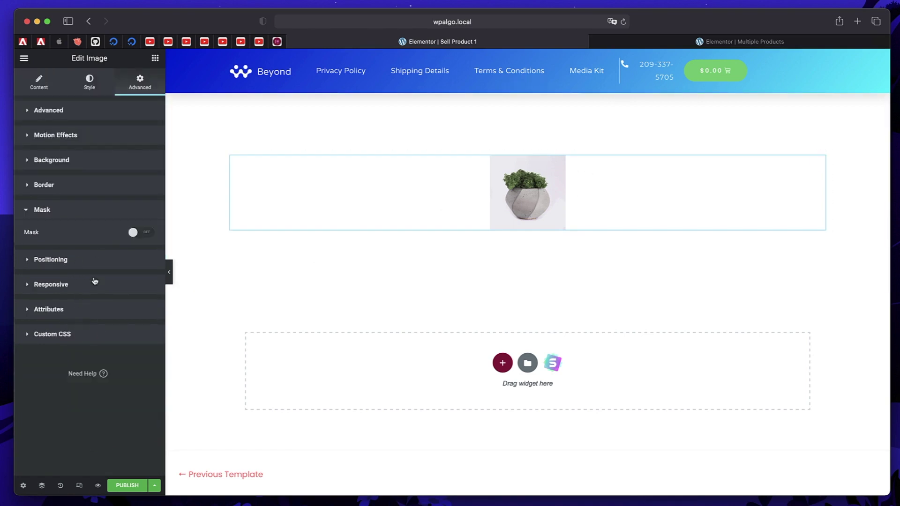
pyautogui.click(139, 234)
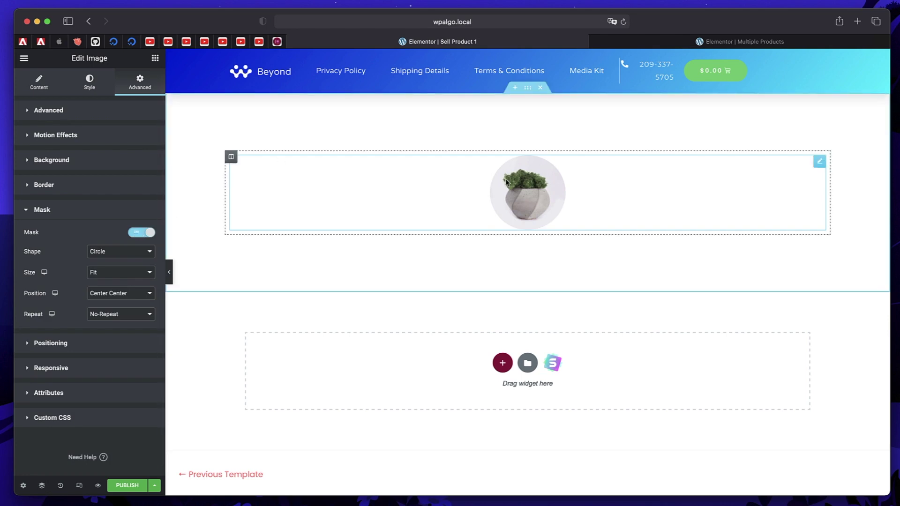
pyautogui.click(140, 252)
pyautogui.click(124, 265)
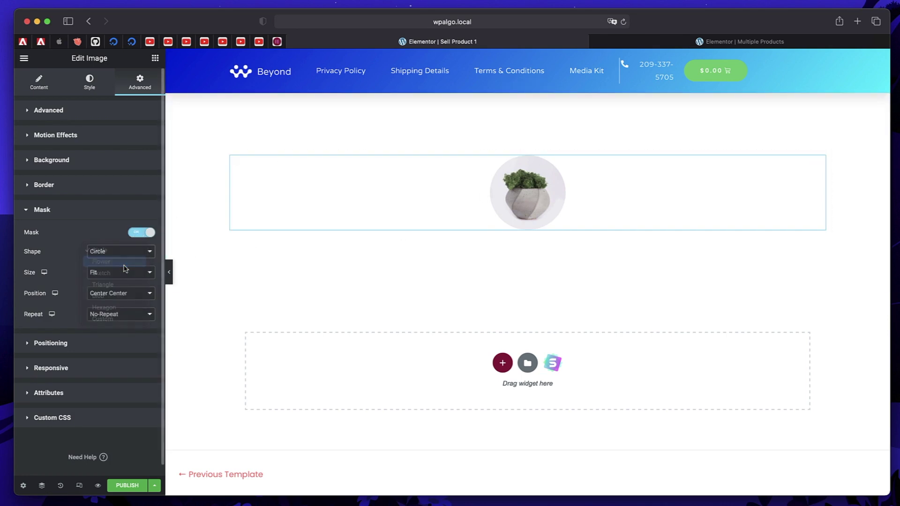
# Try the Sketch mask on the product image, set its mask shape to Circle, and return to the widget list
pyautogui.click(130, 254)
pyautogui.click(124, 266)
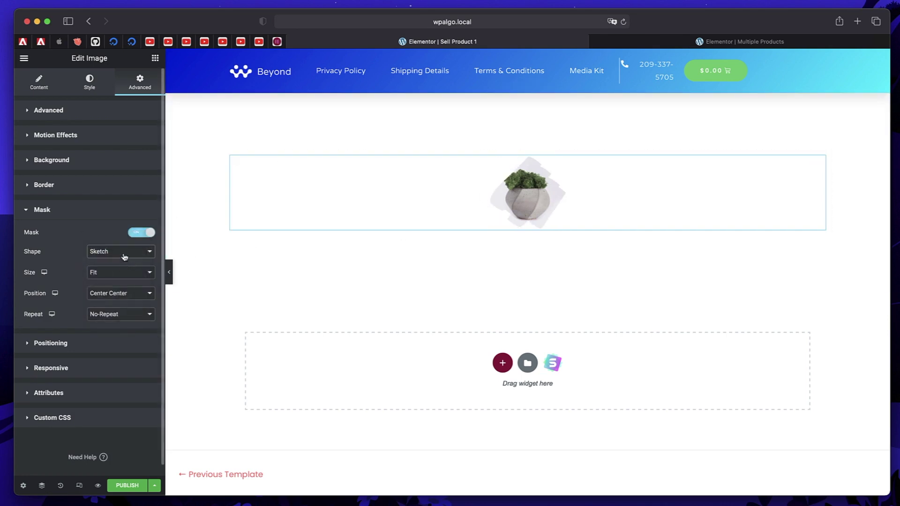
pyautogui.click(124, 253)
pyautogui.click(121, 229)
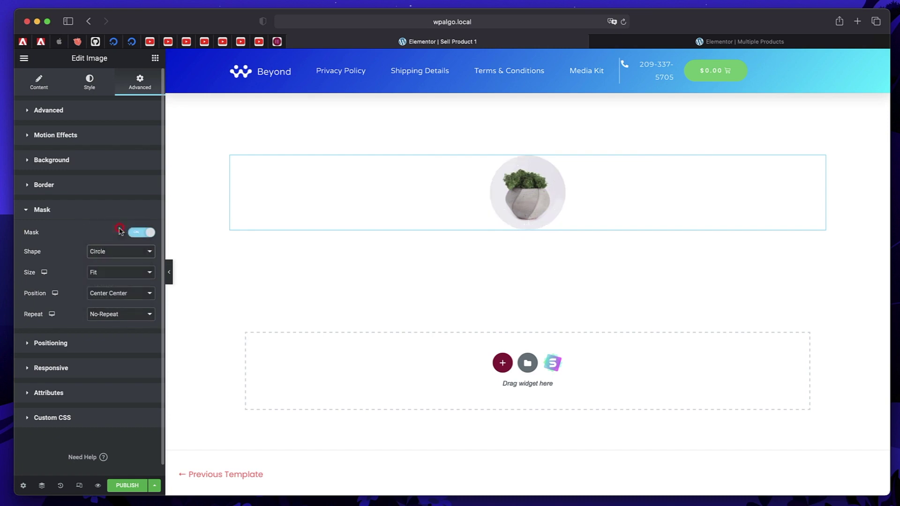
pyautogui.click(100, 211)
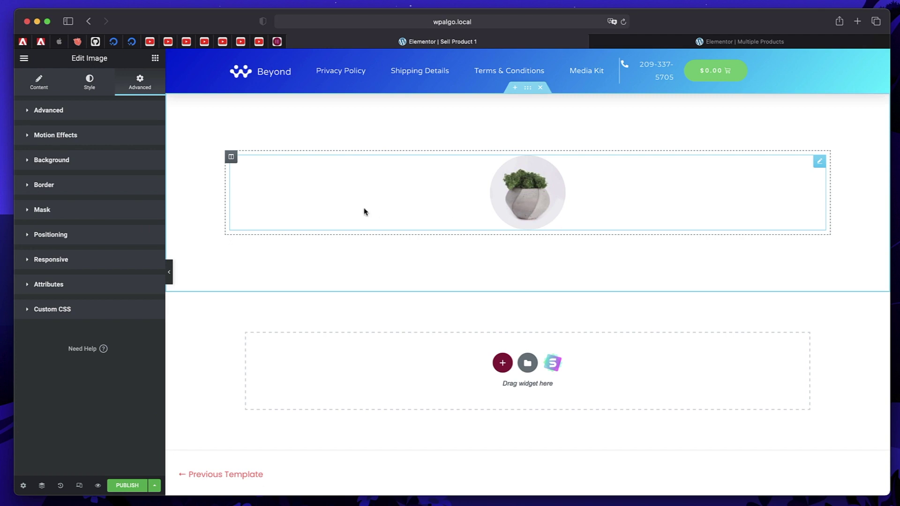
pyautogui.click(43, 88)
pyautogui.click(155, 59)
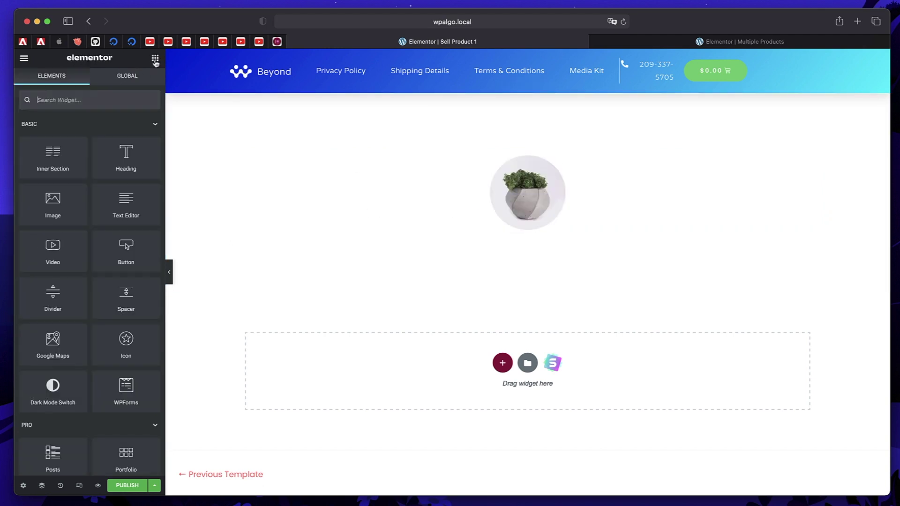
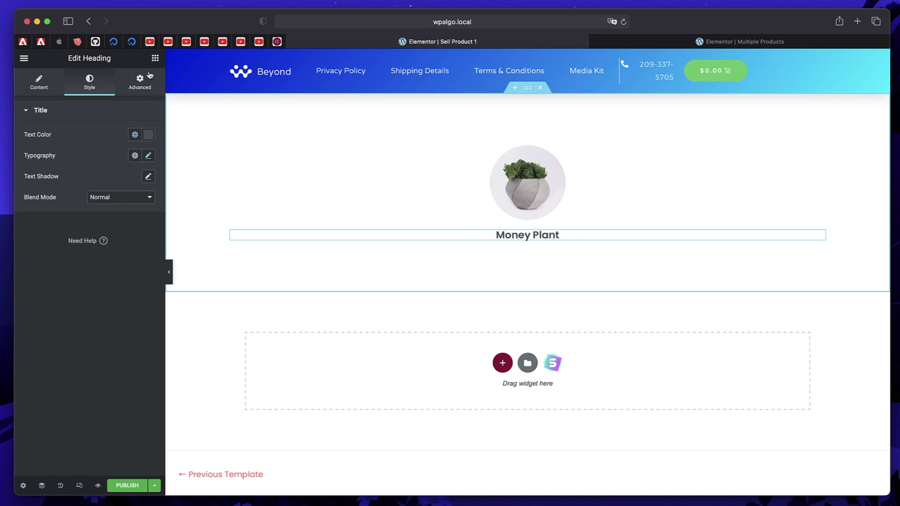
# Add a Star Rating widget below the Money Plant heading, rated 4.5 and center-aligned
pyautogui.click(155, 57)
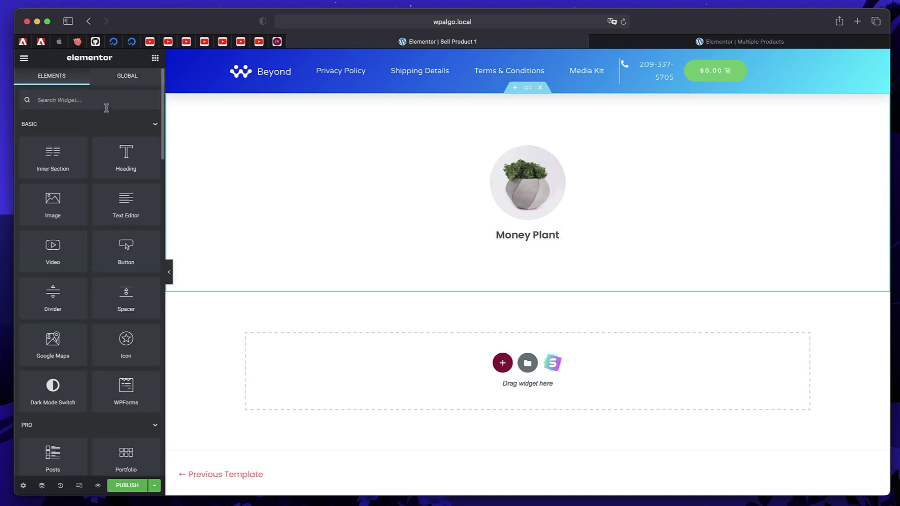
pyautogui.write('ra')
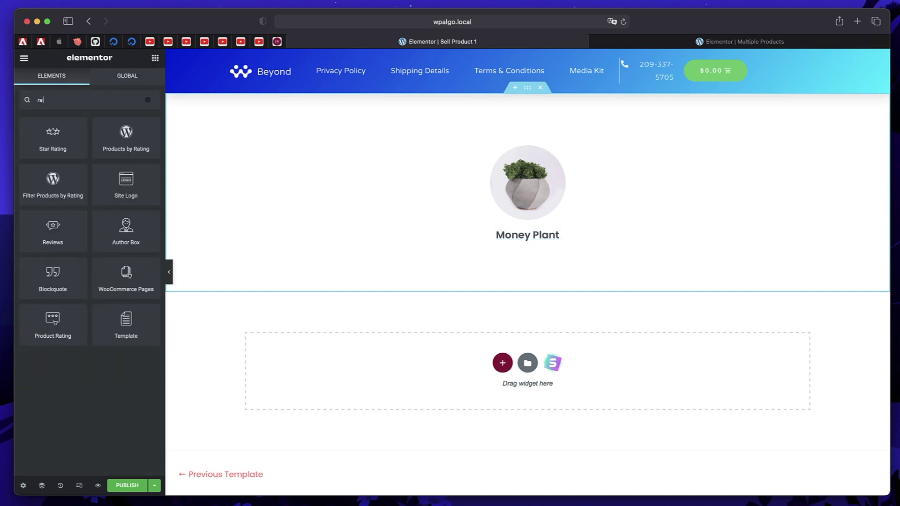
pyautogui.moveTo(61, 138); pyautogui.dragTo(589, 238)
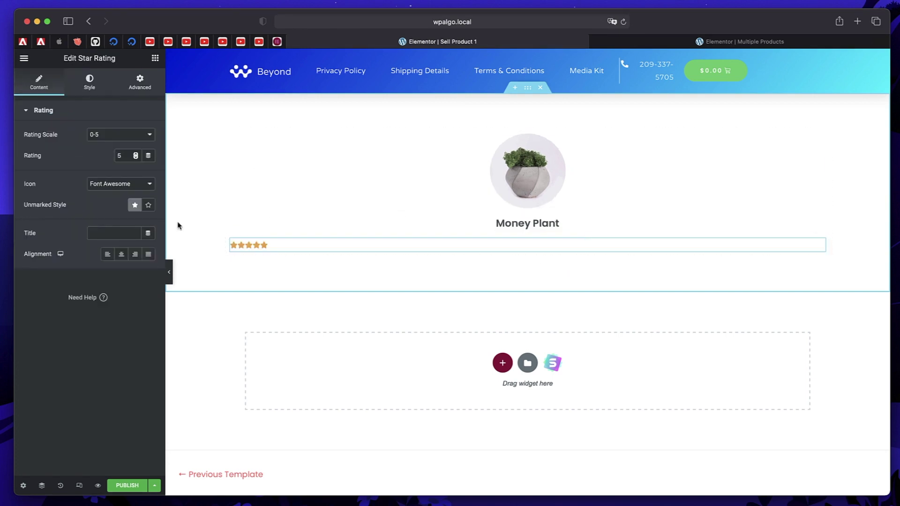
pyautogui.click(121, 254)
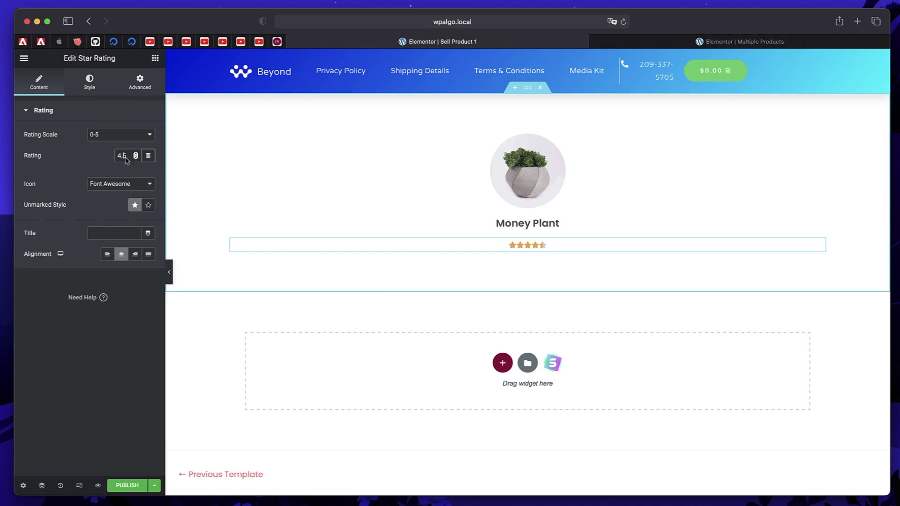
# Keep Font Awesome as the star rating's icon set and title the rating "Ratings:"
pyautogui.click(130, 189)
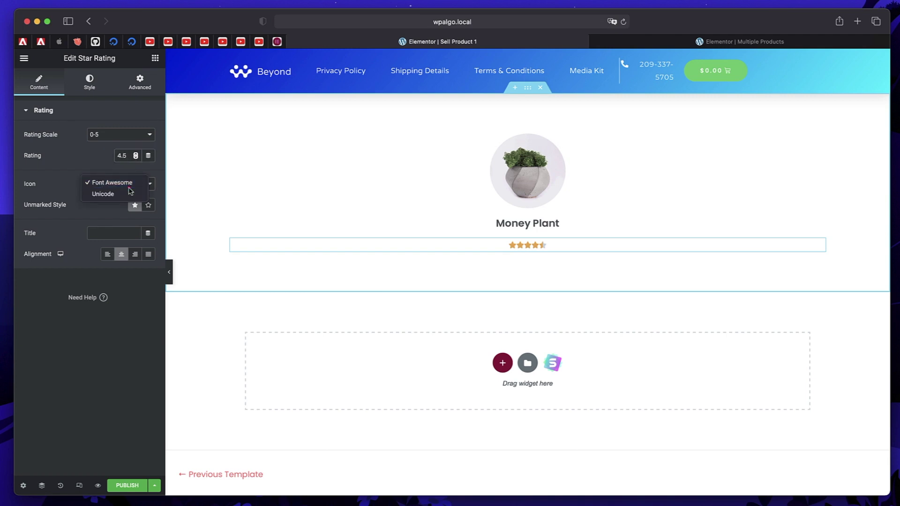
pyautogui.click(125, 183)
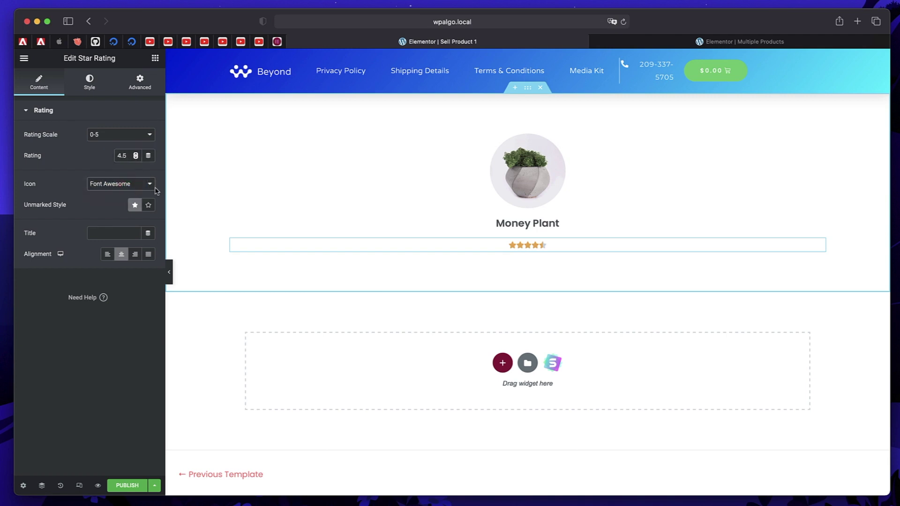
pyautogui.click(110, 232)
pyautogui.write('Ra')
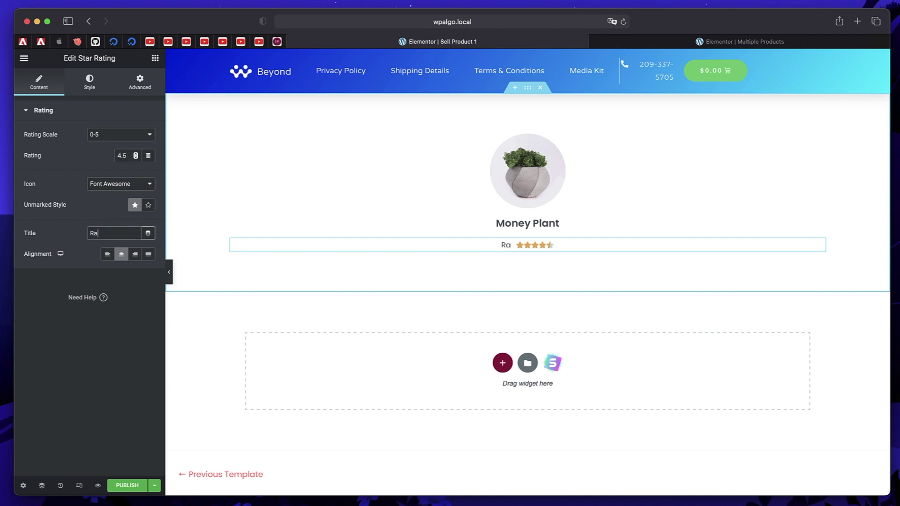
pyautogui.write('tings:')
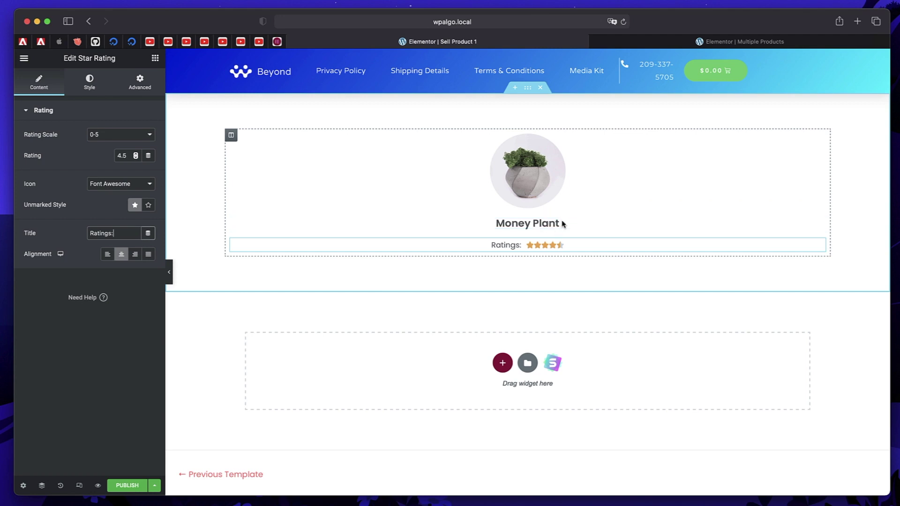
# Add a Custom Add To Cart widget below the star rating and center its button
pyautogui.click(155, 58)
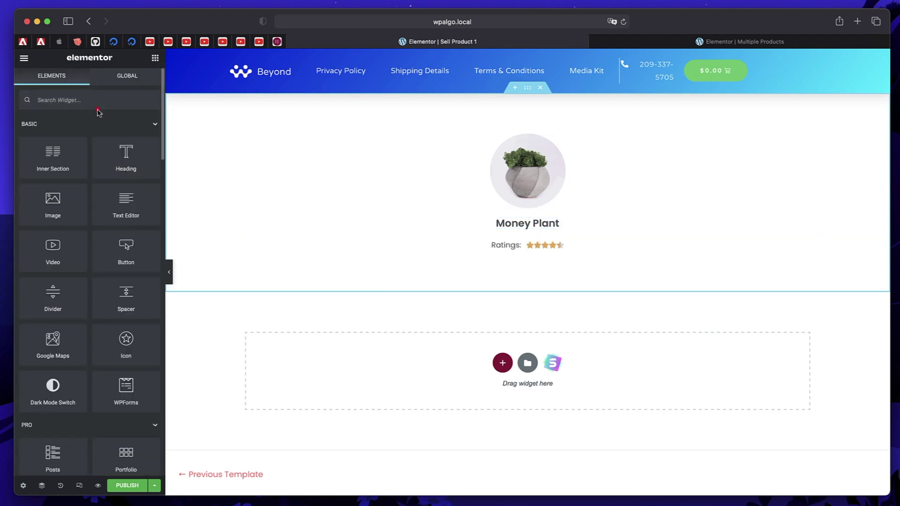
pyautogui.write('add')
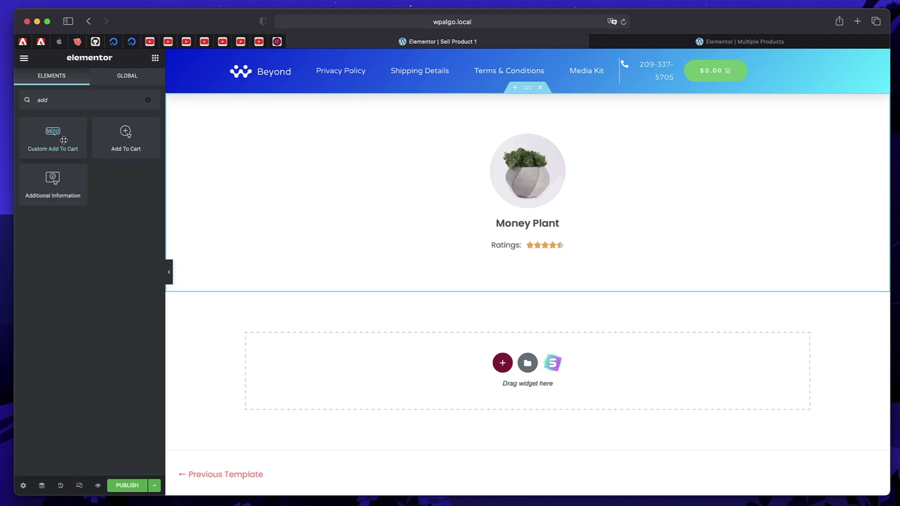
pyautogui.moveTo(63, 140); pyautogui.dragTo(568, 252)
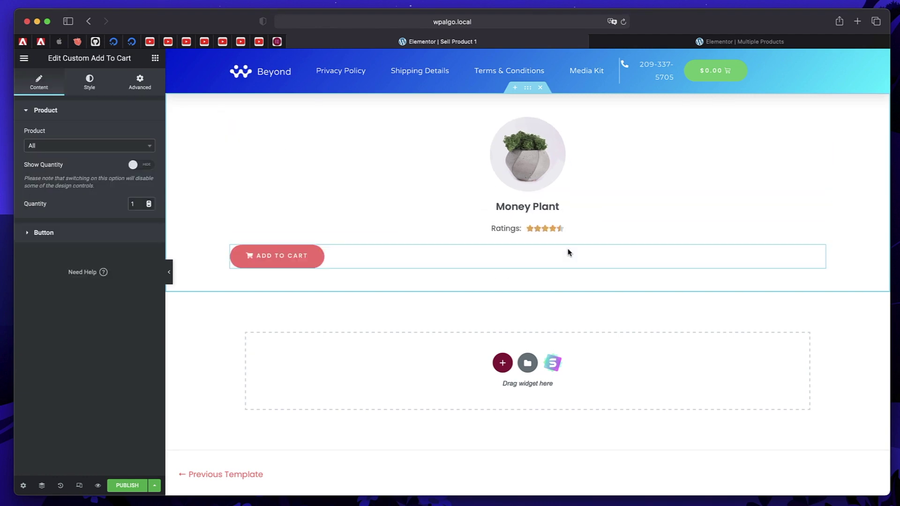
pyautogui.click(89, 82)
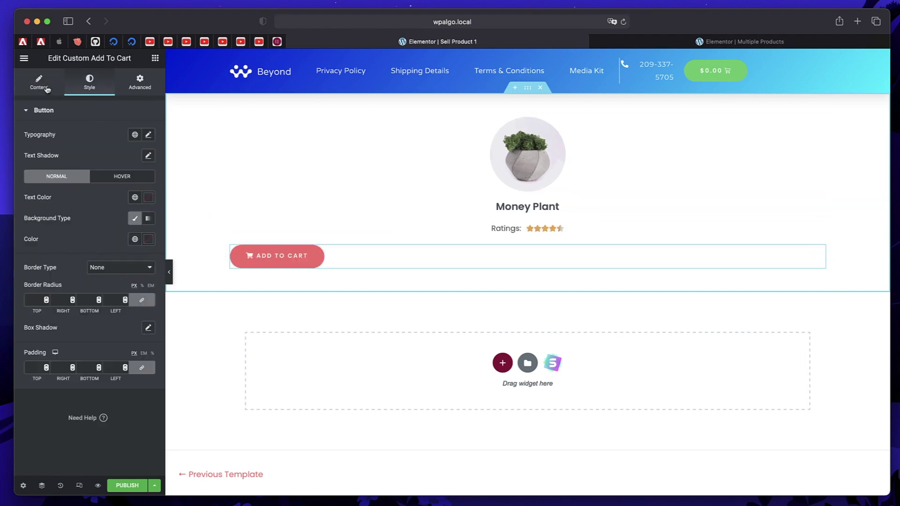
pyautogui.click(41, 85)
pyautogui.click(67, 231)
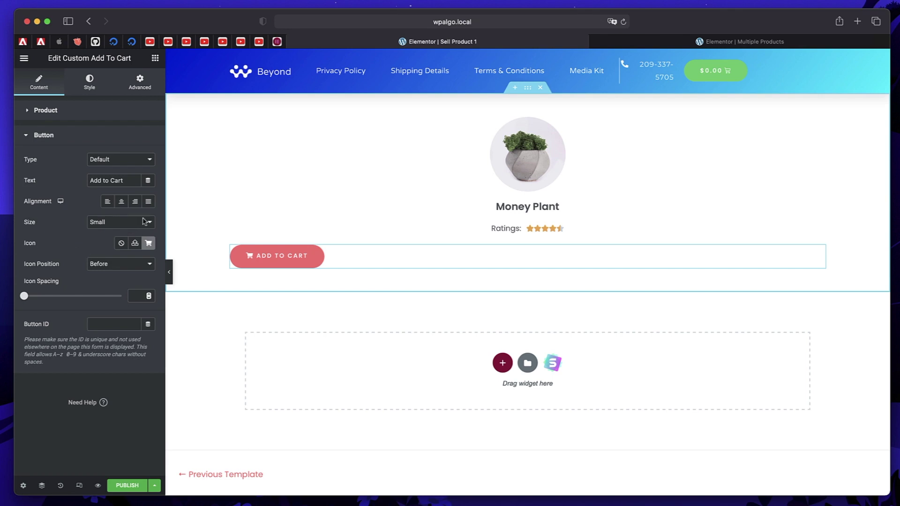
pyautogui.click(121, 203)
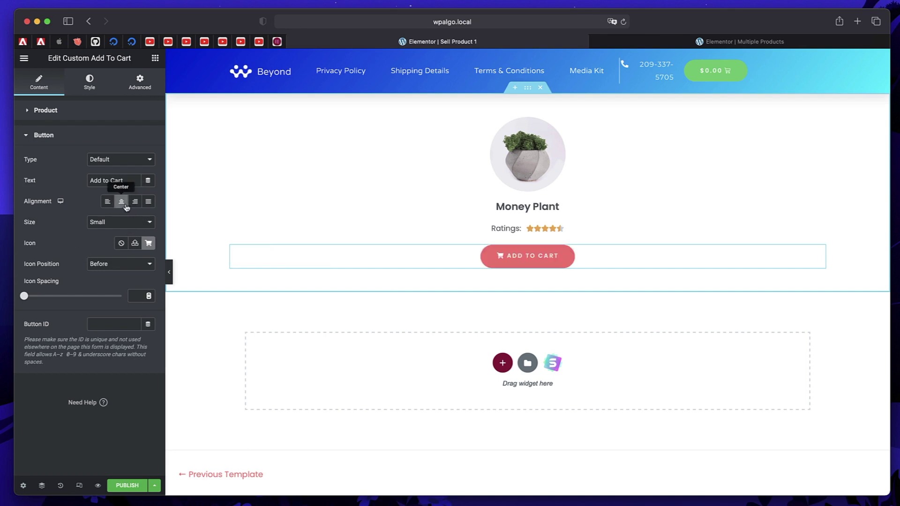
# Link the add-to-cart button to the Money Plant product and publish the section template
pyautogui.click(42, 111)
pyautogui.click(84, 146)
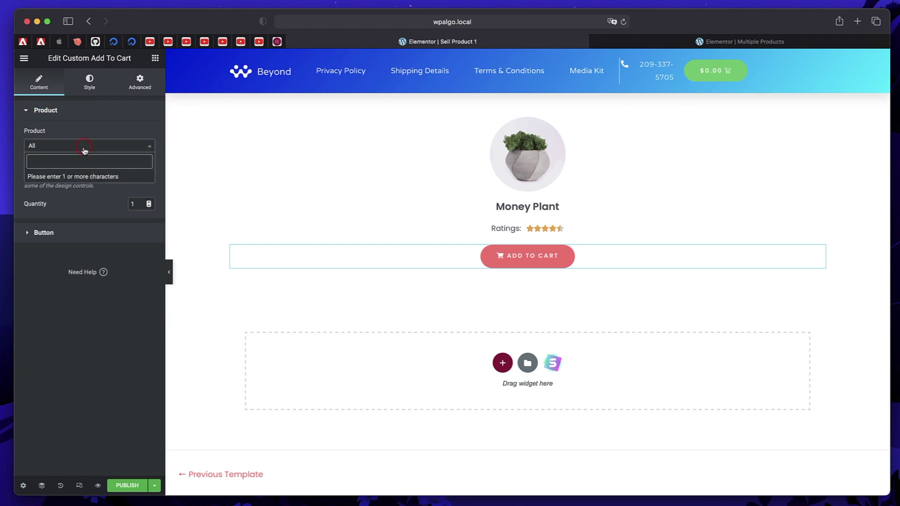
pyautogui.write('moe')
pyautogui.press('BackSpace')
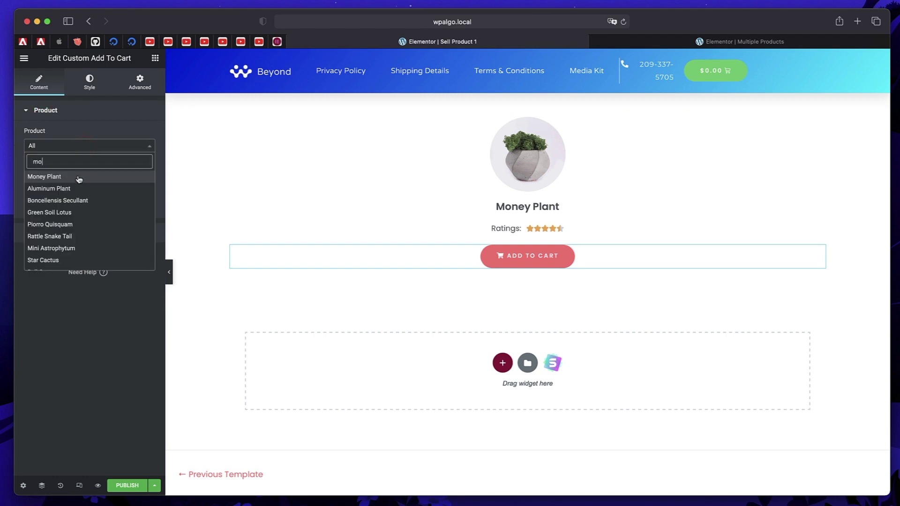
pyautogui.click(79, 178)
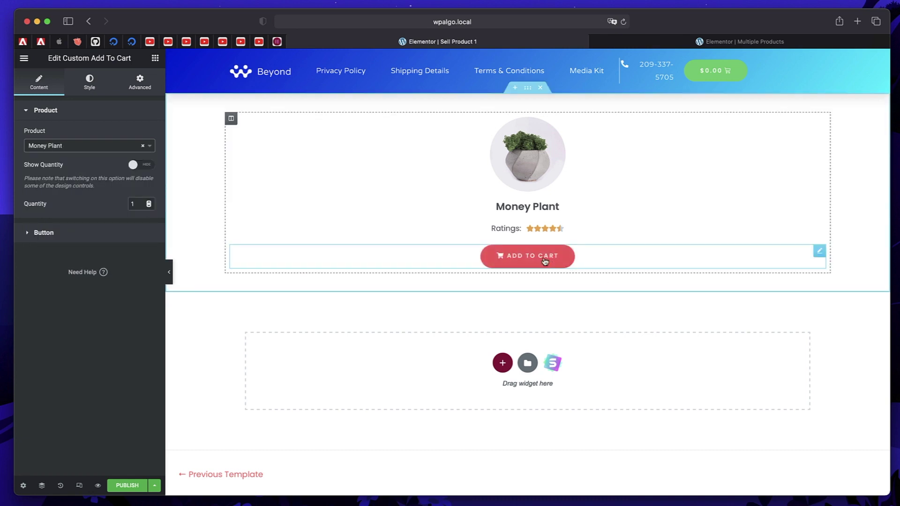
pyautogui.click(125, 486)
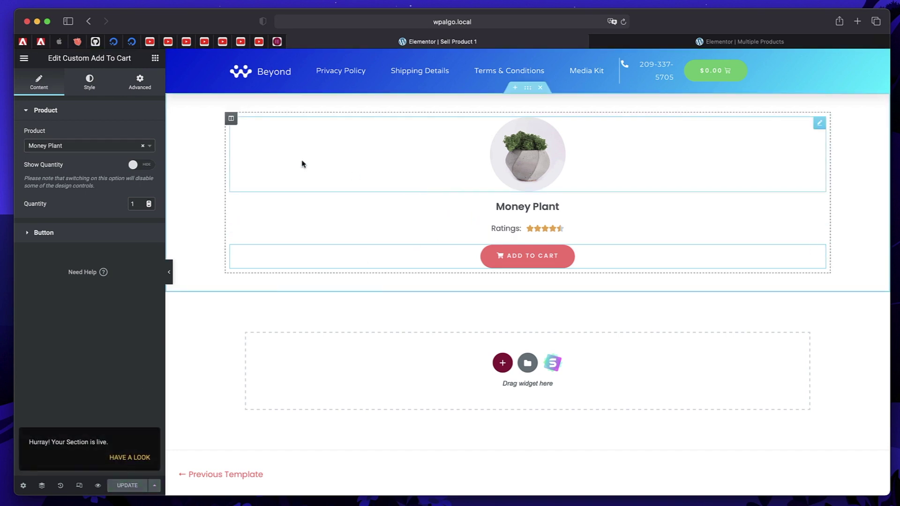
# Give the product column a Classic background in #FFFFFF and update the template
pyautogui.click(232, 119)
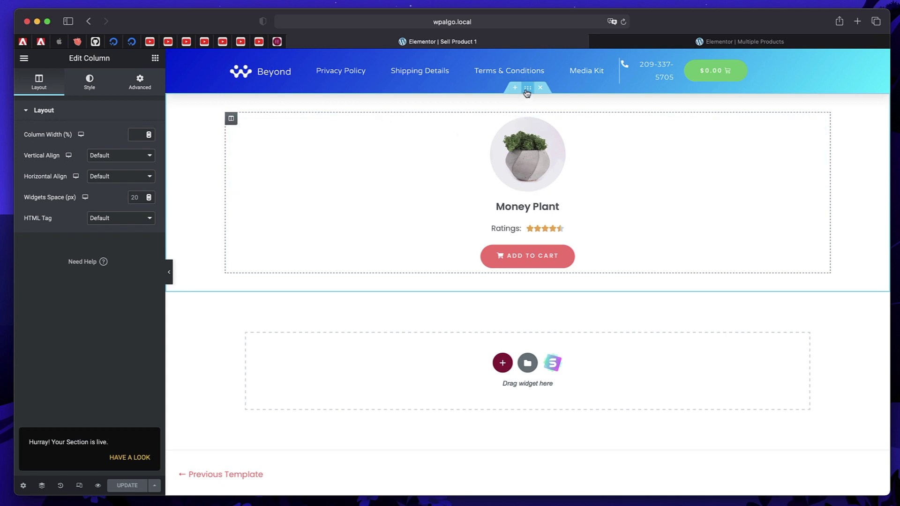
pyautogui.click(88, 88)
pyautogui.click(122, 156)
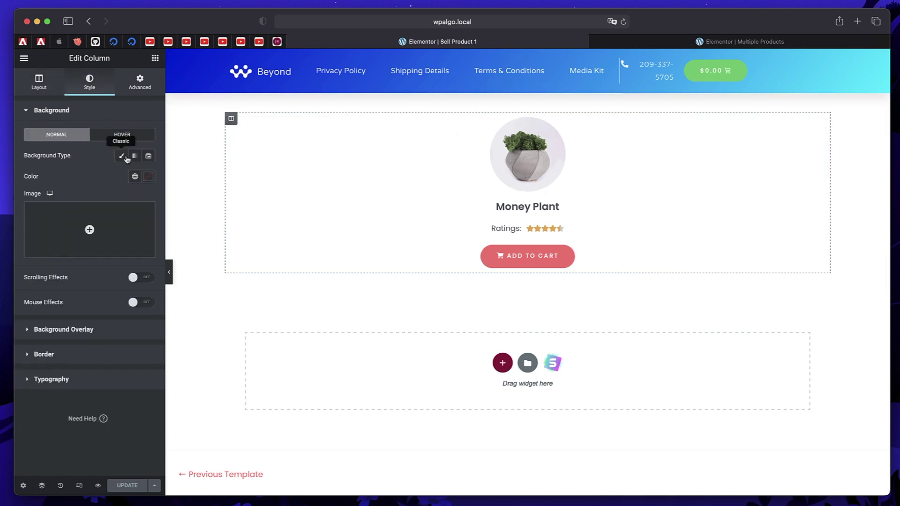
pyautogui.click(149, 177)
pyautogui.click(35, 221)
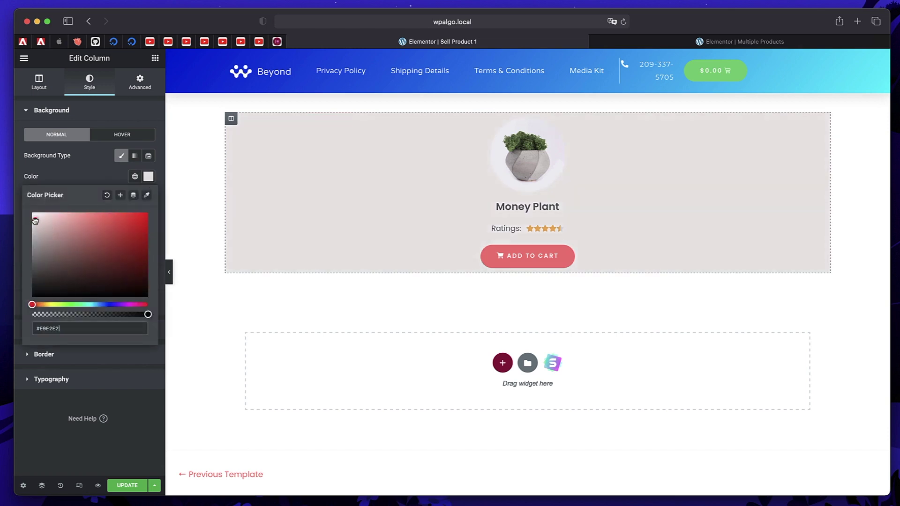
pyautogui.moveTo(35, 221); pyautogui.dragTo(21, 208)
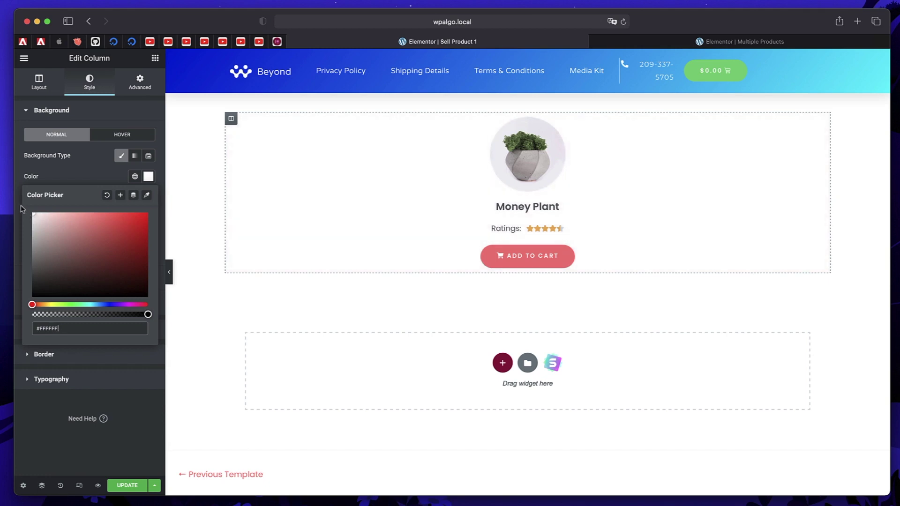
pyautogui.click(51, 435)
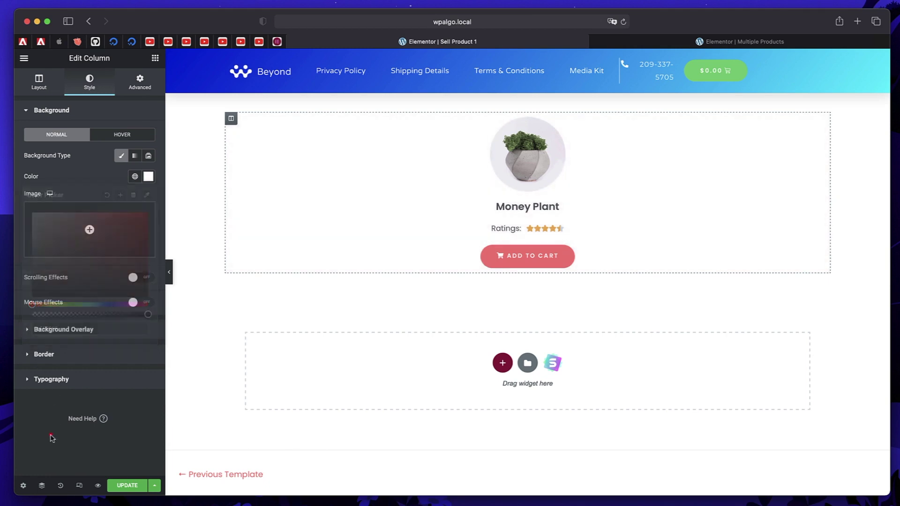
pyautogui.click(118, 487)
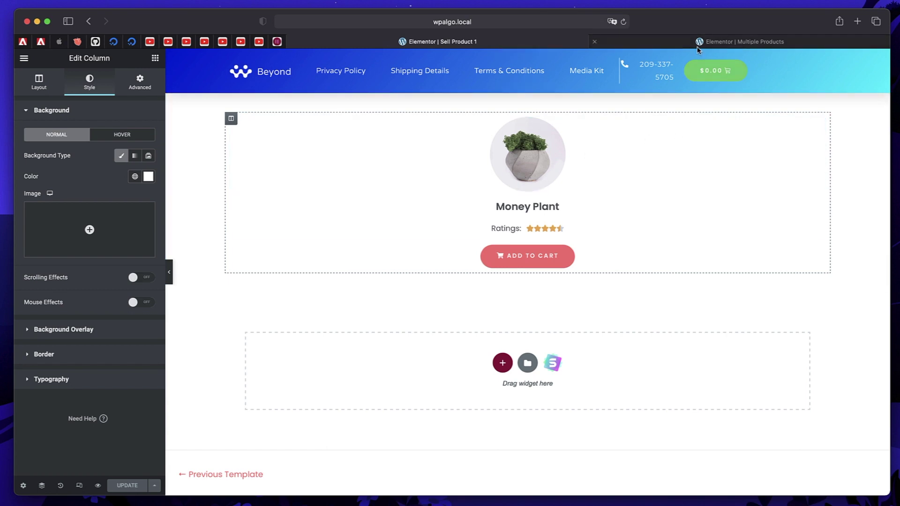
# Open the WordPress Dashboard in a new tab through the Finder, and close the Finder
pyautogui.press('super+e')
pyautogui.write('das')
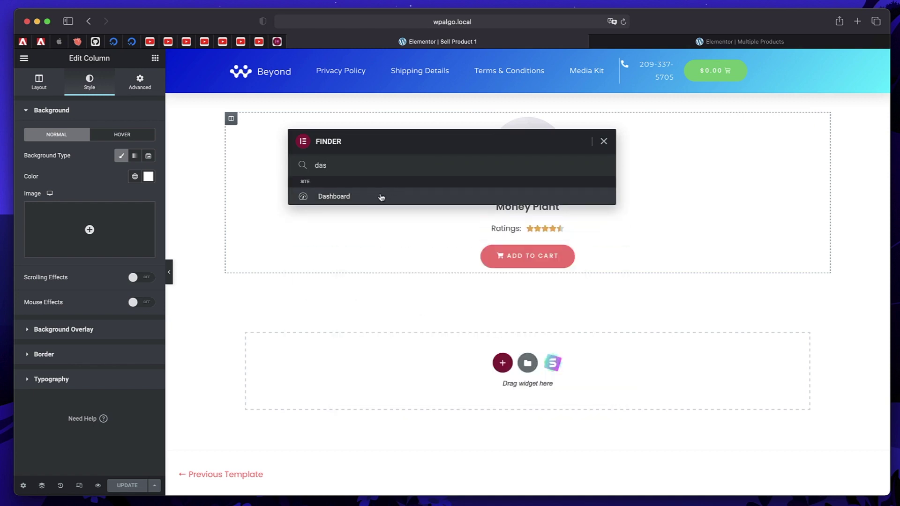
pyautogui.click(380, 197)
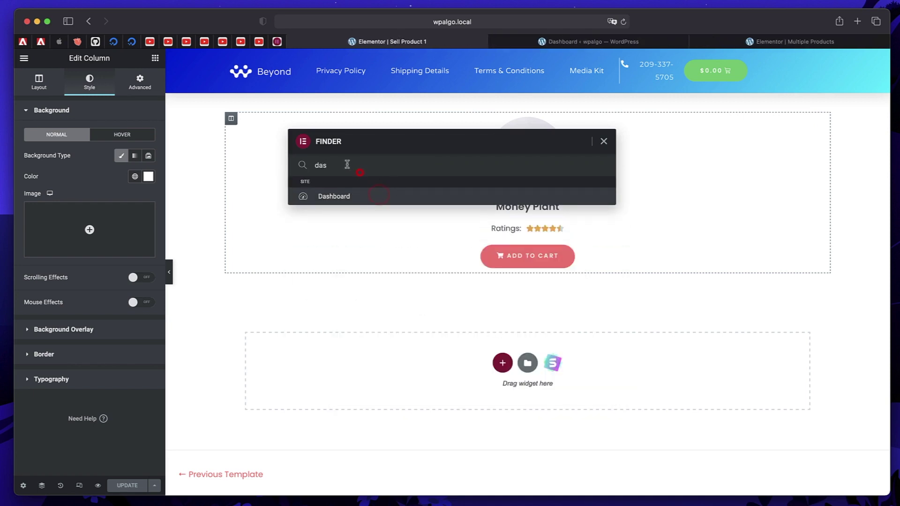
pyautogui.doubleClick(344, 165)
pyautogui.press('BackSpace')
pyautogui.press('Escape')
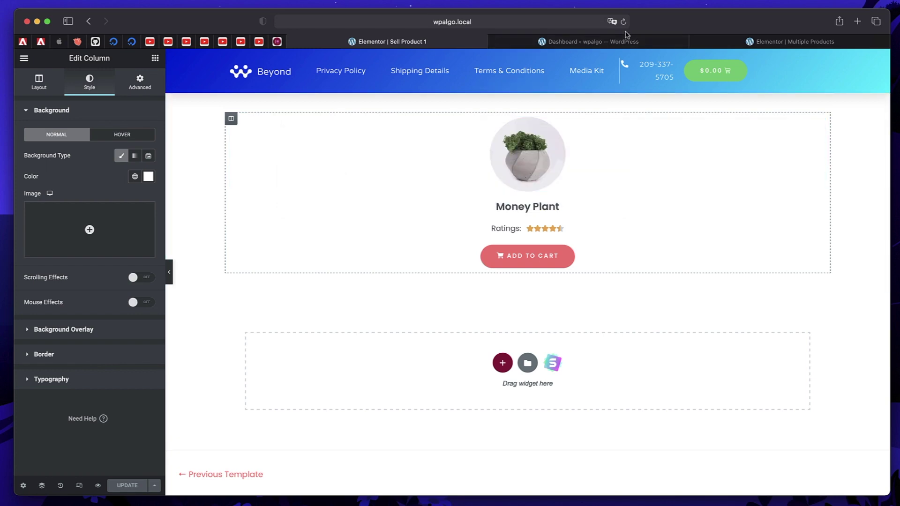
# Open the Saved Templates list in the WordPress dashboard and copy the shortcode of the Sell Product 1 template
pyautogui.click(588, 41)
pyautogui.click(412, 43)
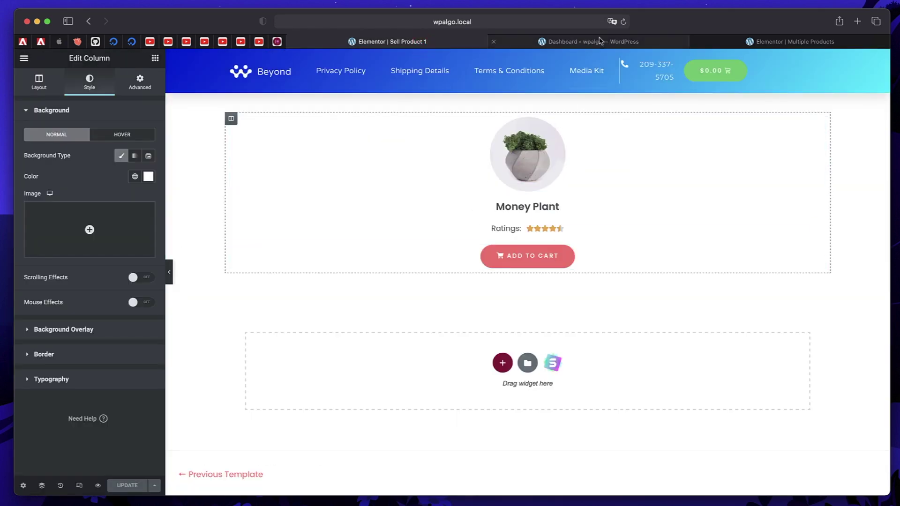
pyautogui.click(778, 42)
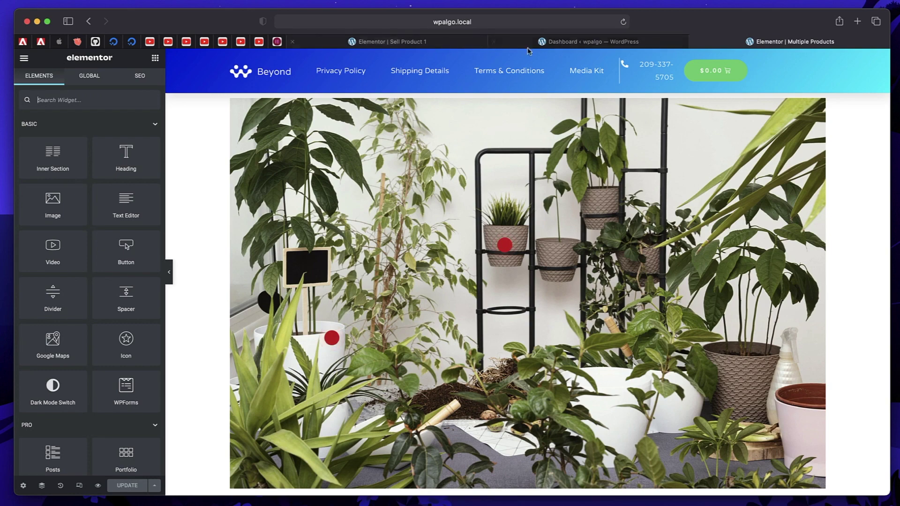
pyautogui.click(549, 43)
pyautogui.moveTo(41, 352)
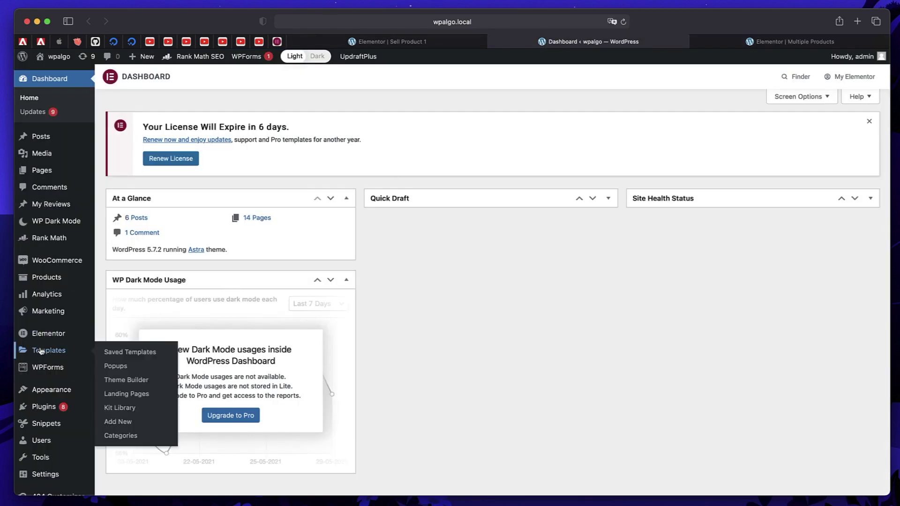
pyautogui.click(119, 353)
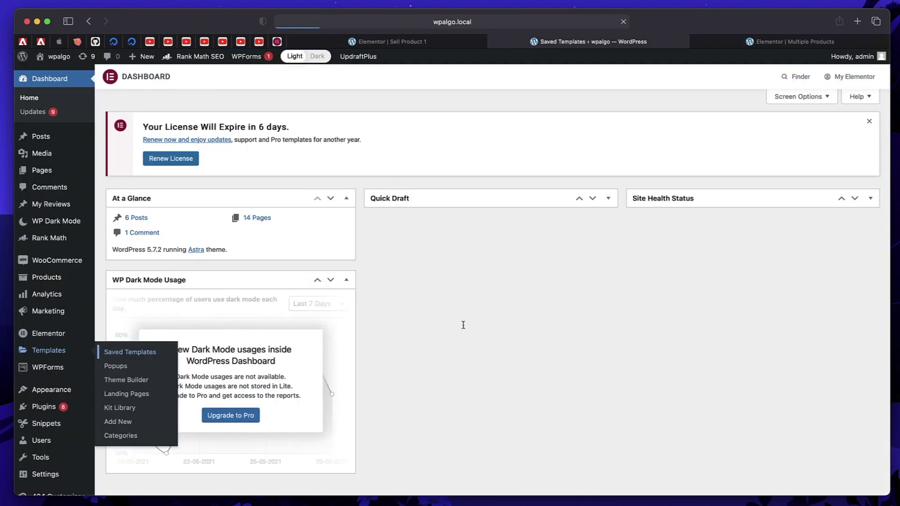
pyautogui.scroll(-3, 463, 328)
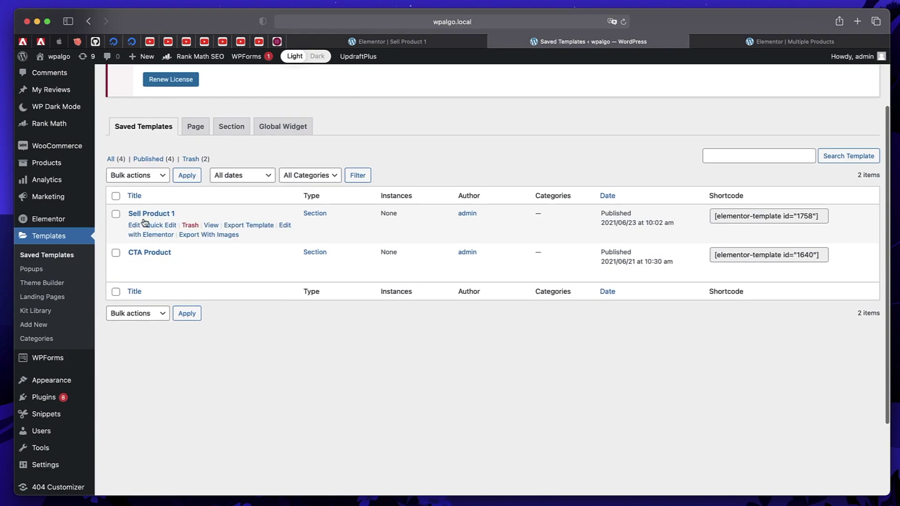
pyautogui.click(778, 216)
pyautogui.press('super+c')
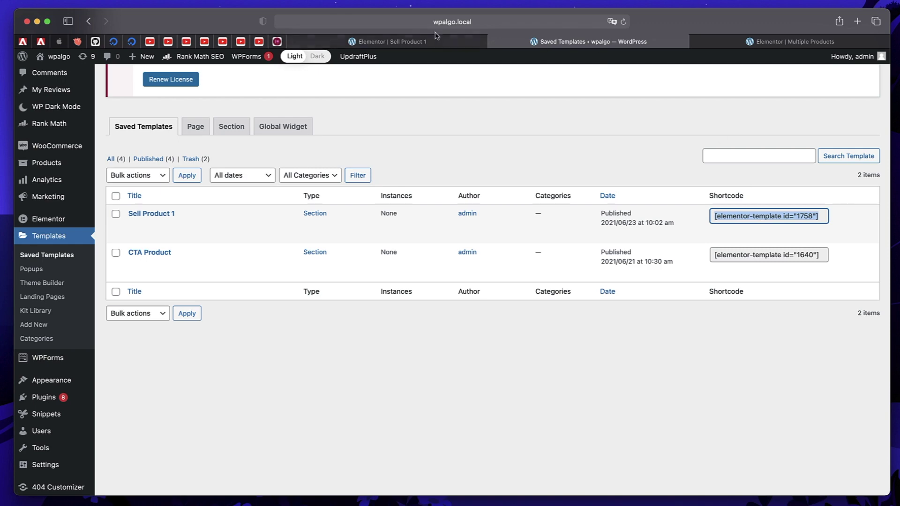
# Replace the tooltip content of hotspot Item #1 on the Multiple Products page with [elementor-template id="1758"] and update the page
pyautogui.click(749, 50)
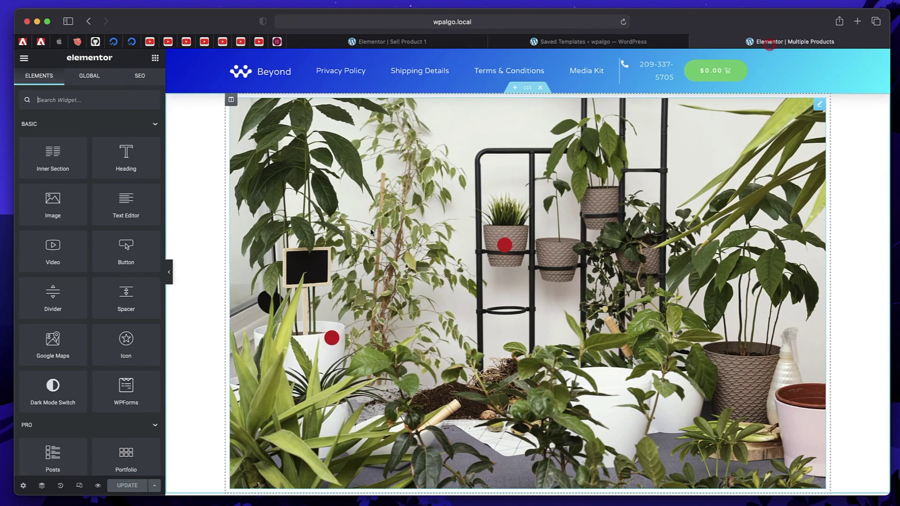
pyautogui.click(336, 338)
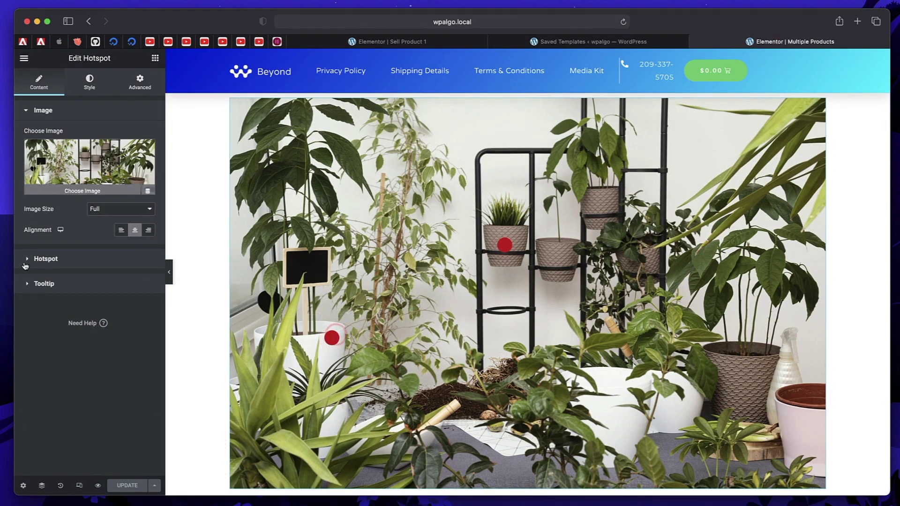
pyautogui.click(58, 263)
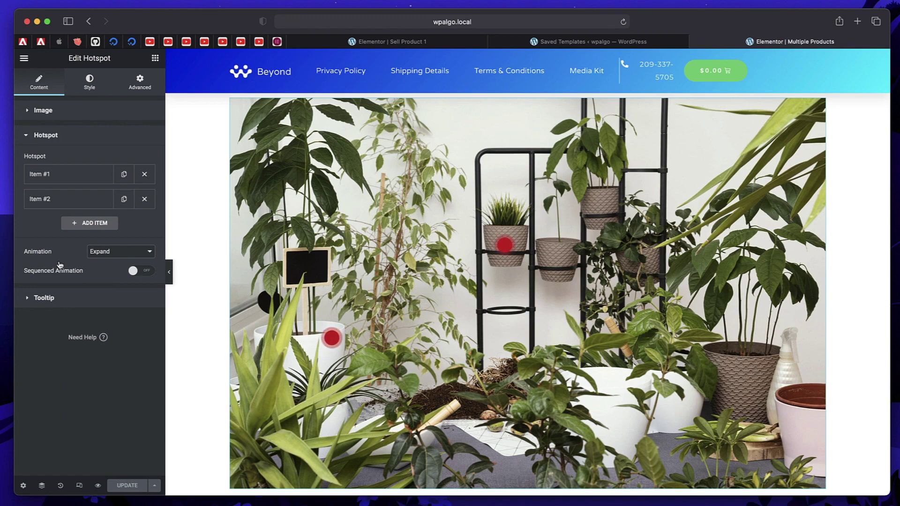
pyautogui.click(69, 175)
pyautogui.scroll(-3, 53, 313)
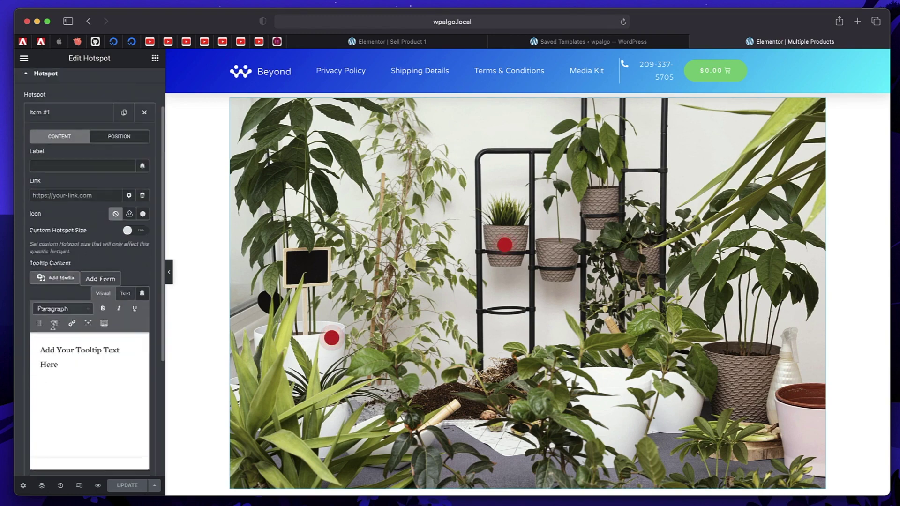
pyautogui.tripleClick(90, 337)
pyautogui.press('BackSpace')
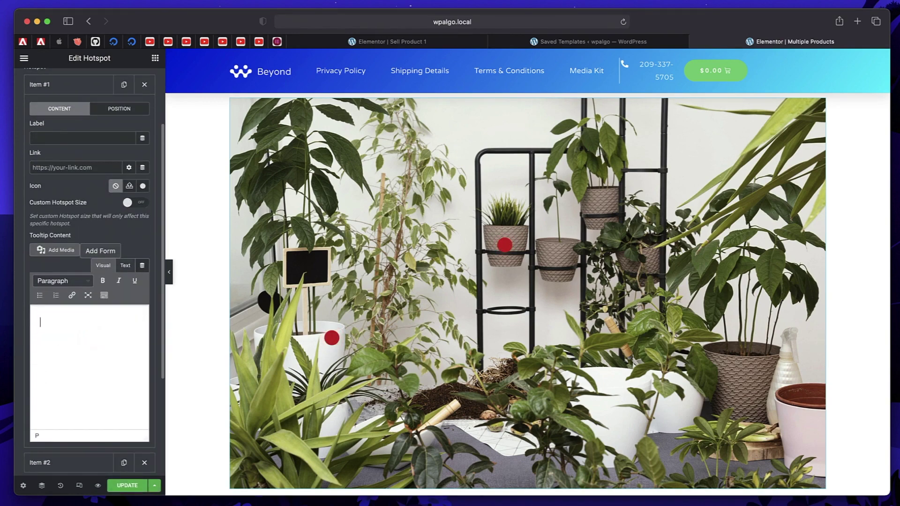
pyautogui.press('super+v')
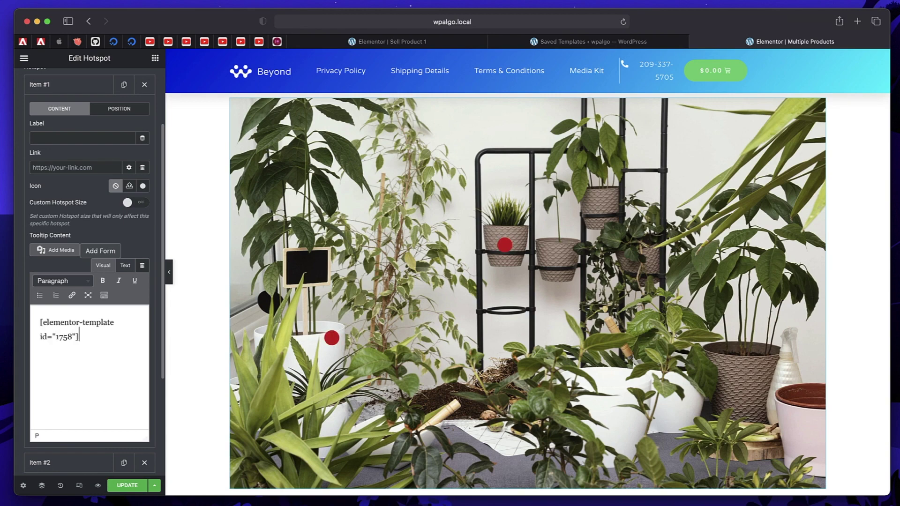
pyautogui.click(134, 487)
pyautogui.click(96, 90)
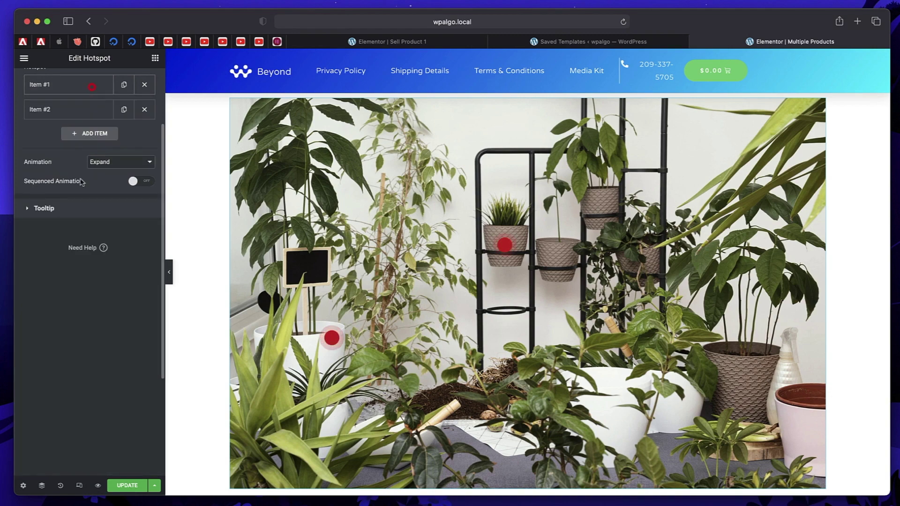
pyautogui.click(127, 486)
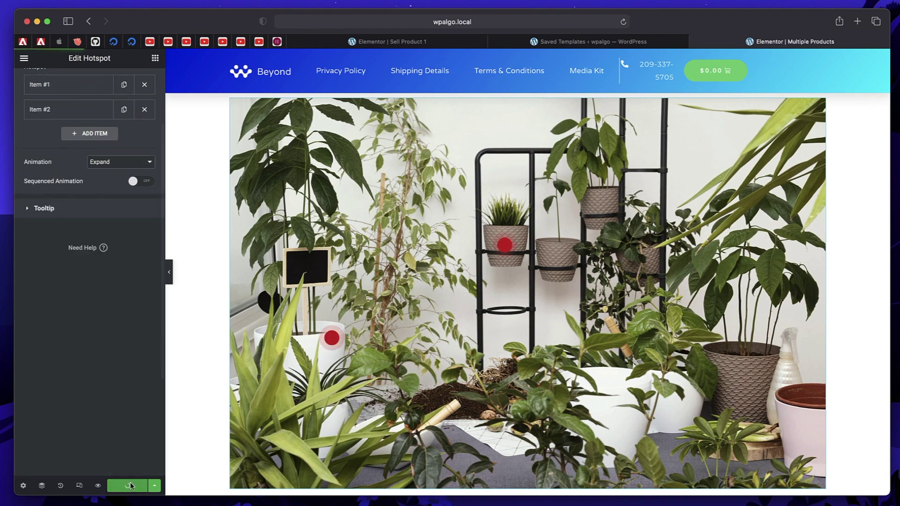
# Preview the page and examine the product tooltip of the hotspot on the white pot, including its ratings label
pyautogui.click(99, 485)
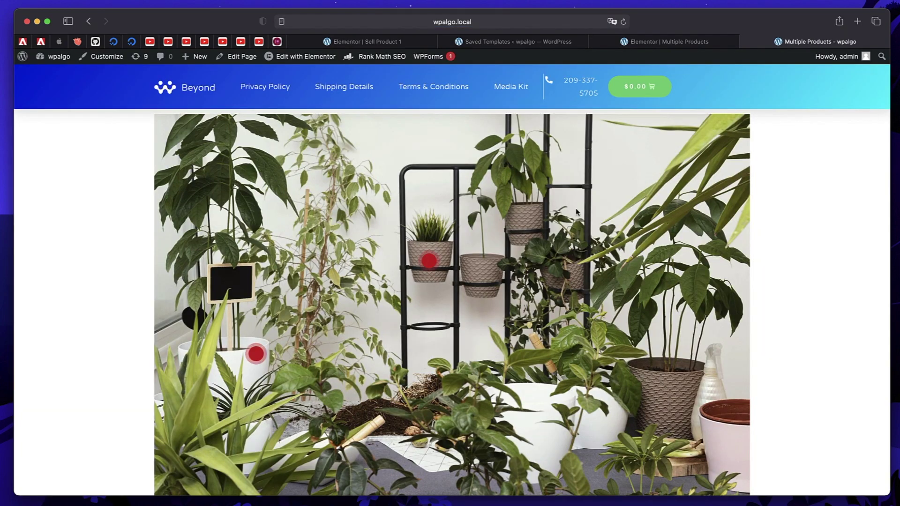
pyautogui.click(256, 355)
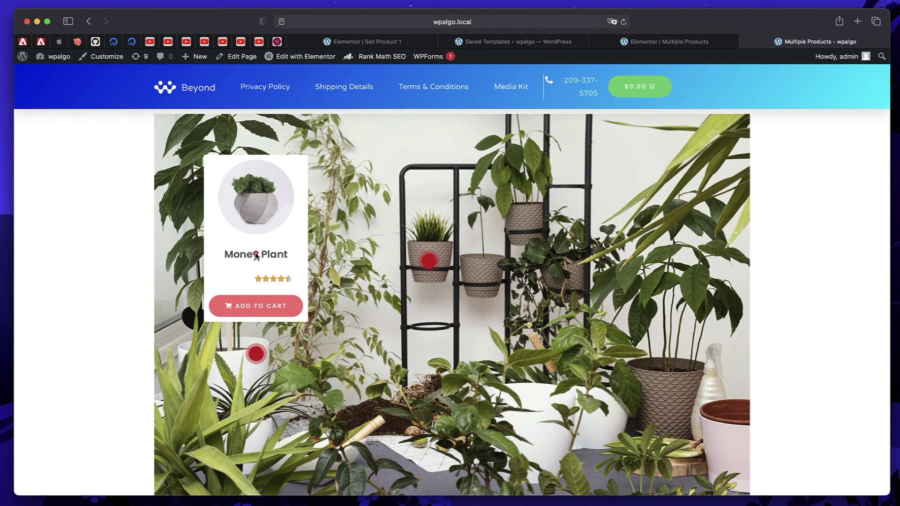
pyautogui.moveTo(256, 255); pyautogui.dragTo(247, 271)
pyautogui.click(238, 279)
pyautogui.doubleClick(238, 280)
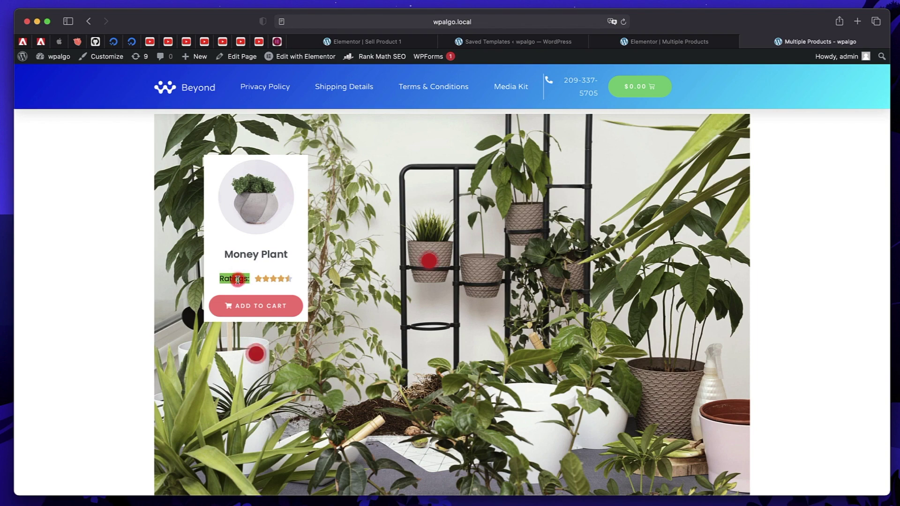
# Set the star rating title's text color to the global Secondary color in the Sell Product 1 template and update it
pyautogui.click(633, 45)
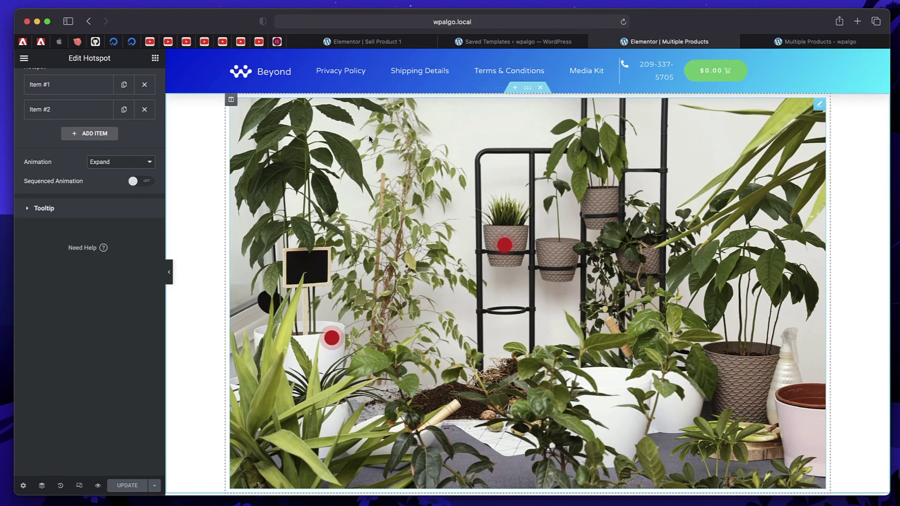
pyautogui.click(393, 46)
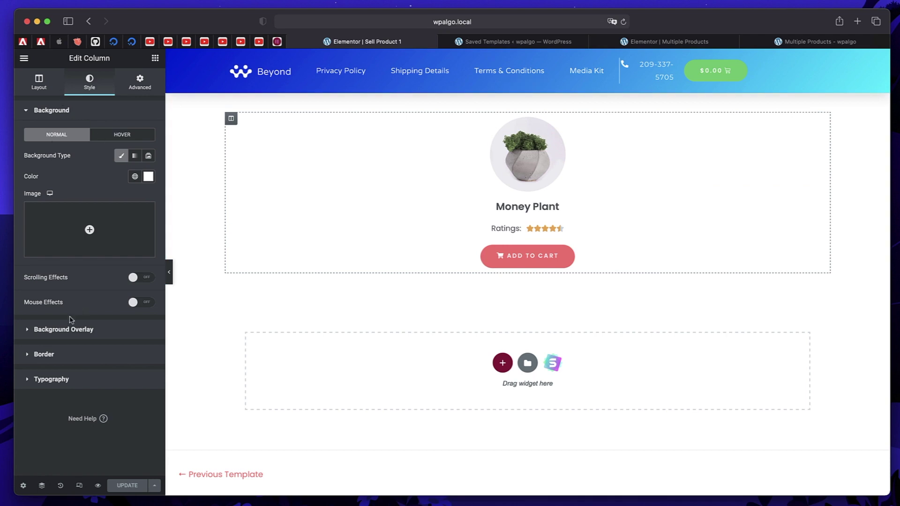
pyautogui.click(535, 207)
pyautogui.click(547, 233)
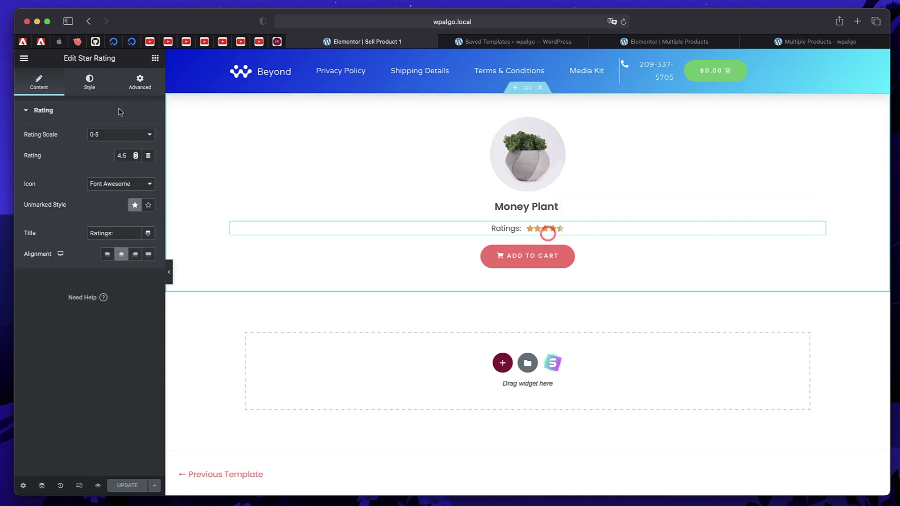
pyautogui.click(86, 85)
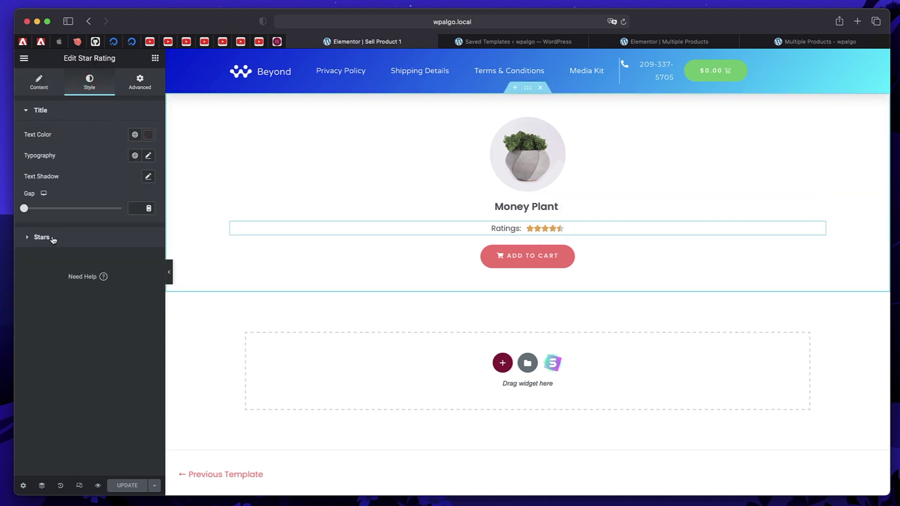
pyautogui.click(148, 135)
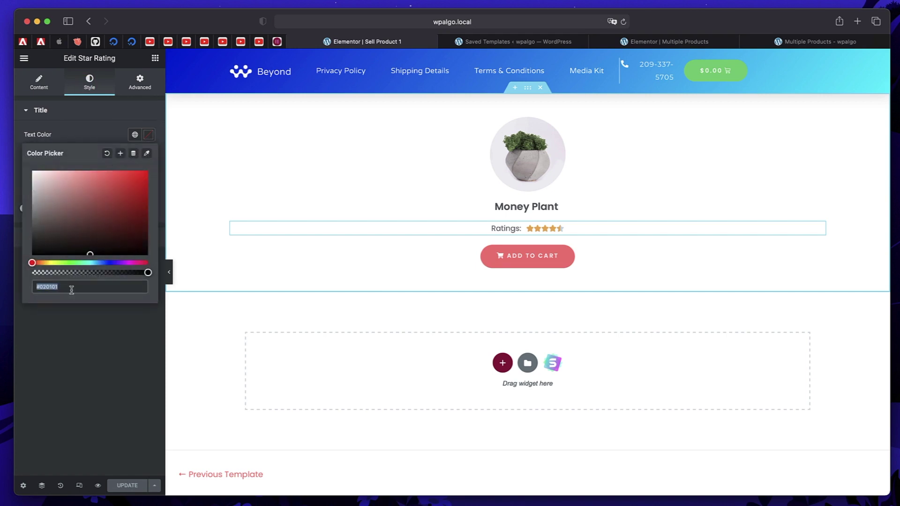
pyautogui.click(135, 135)
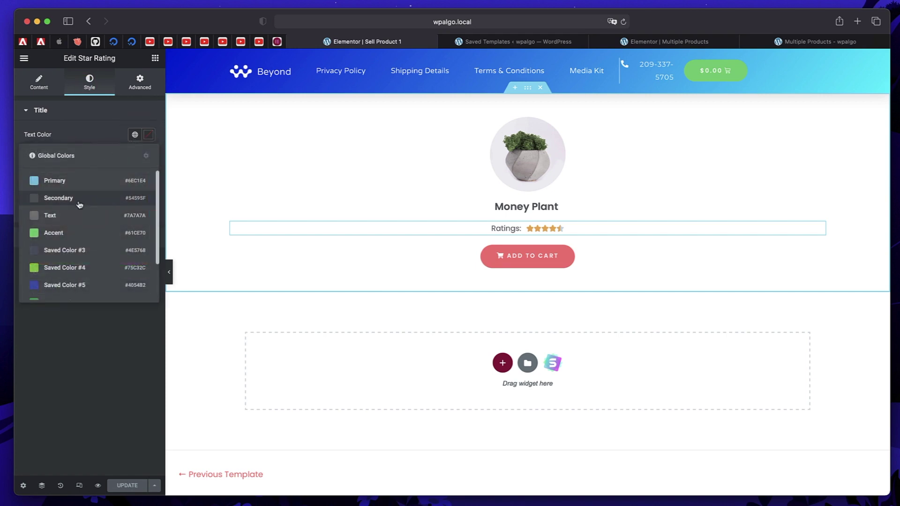
pyautogui.click(80, 202)
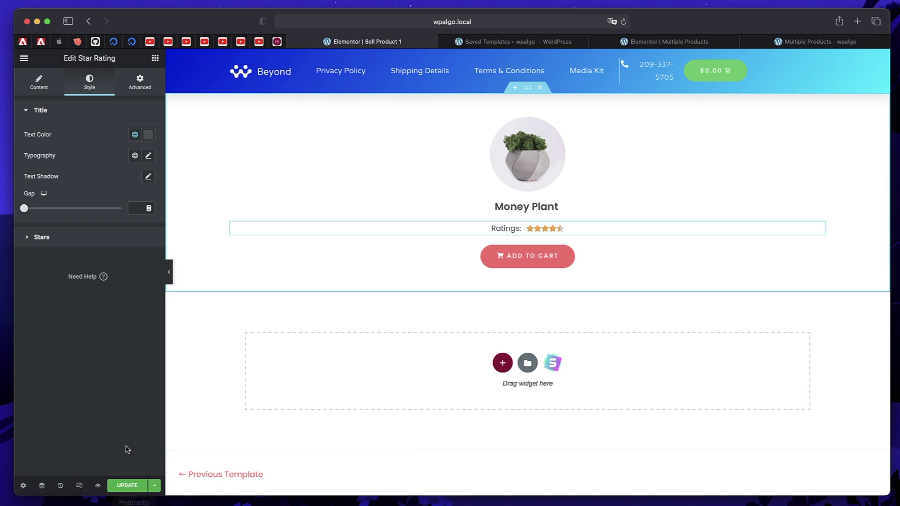
pyautogui.click(128, 487)
# Reload the Multiple Products preview and add the Money Plant to the cart twice from the white pot's hotspot tooltip
pyautogui.click(694, 42)
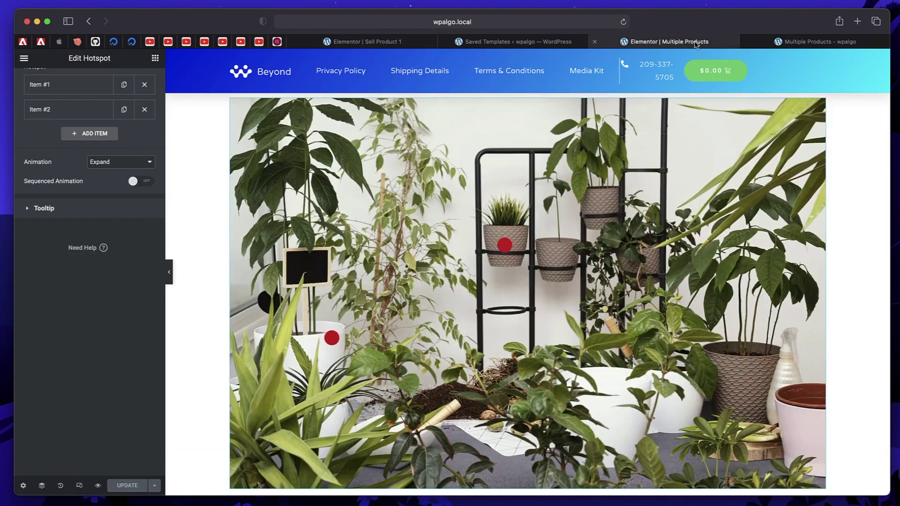
pyautogui.click(792, 41)
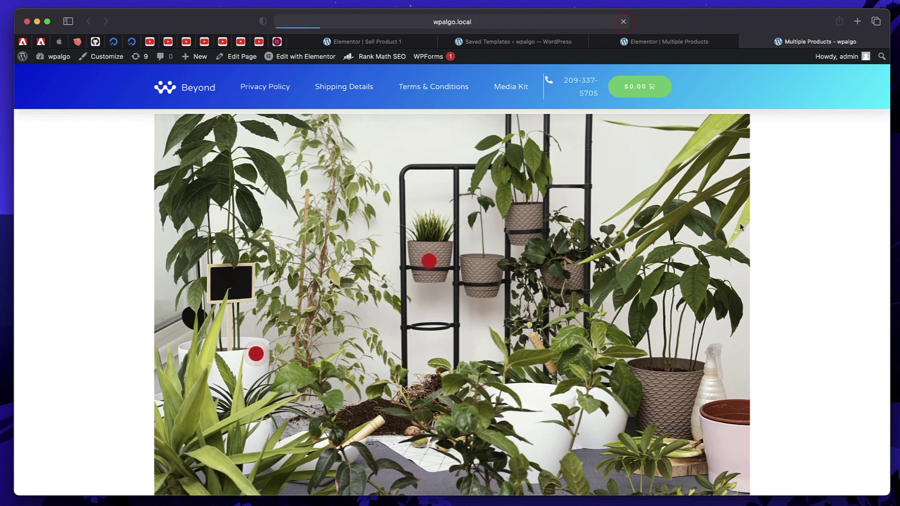
pyautogui.click(623, 22)
pyautogui.moveTo(257, 354)
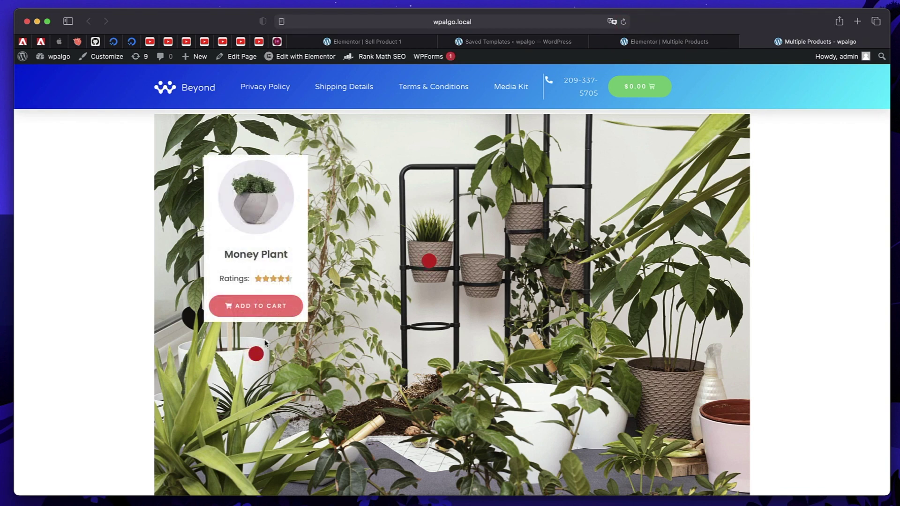
pyautogui.click(263, 312)
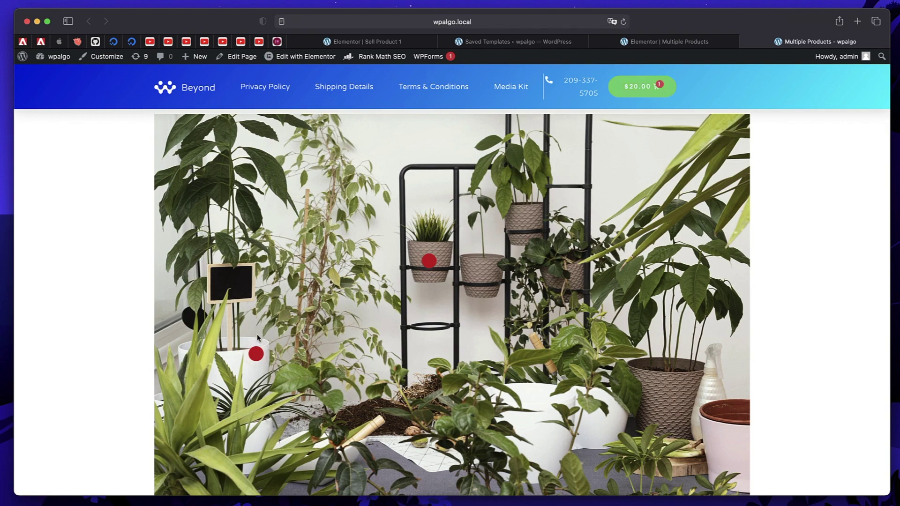
pyautogui.moveTo(257, 356)
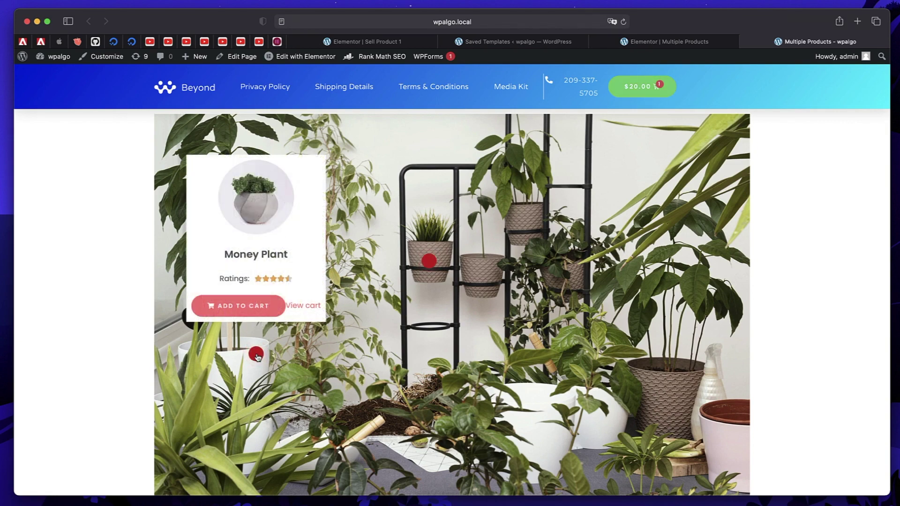
pyautogui.click(260, 313)
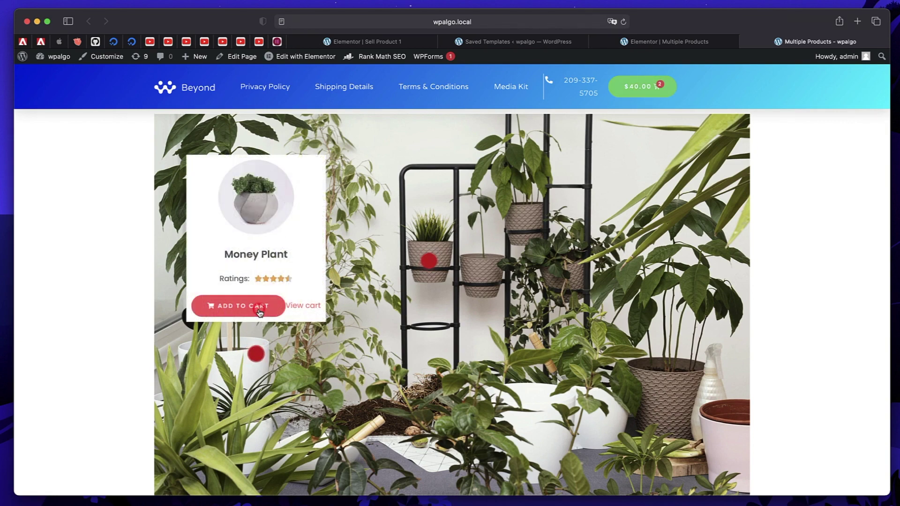
# Review the cart contents and the second hotspot's tooltip on the preview page, and return to the Multiple Products editor
pyautogui.click(644, 92)
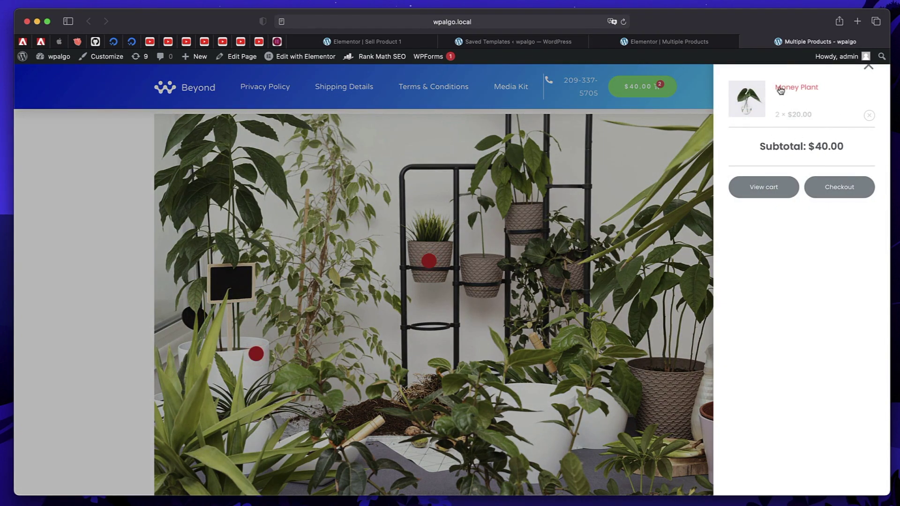
pyautogui.click(869, 68)
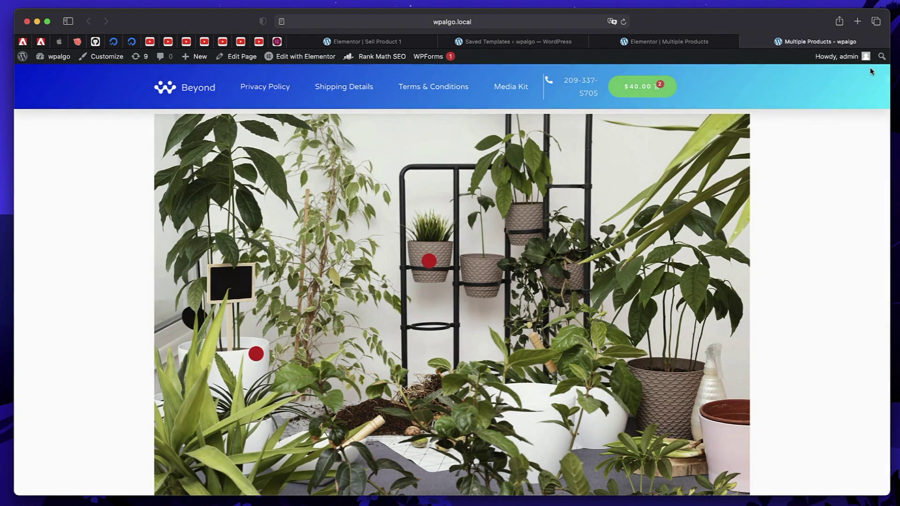
pyautogui.click(435, 258)
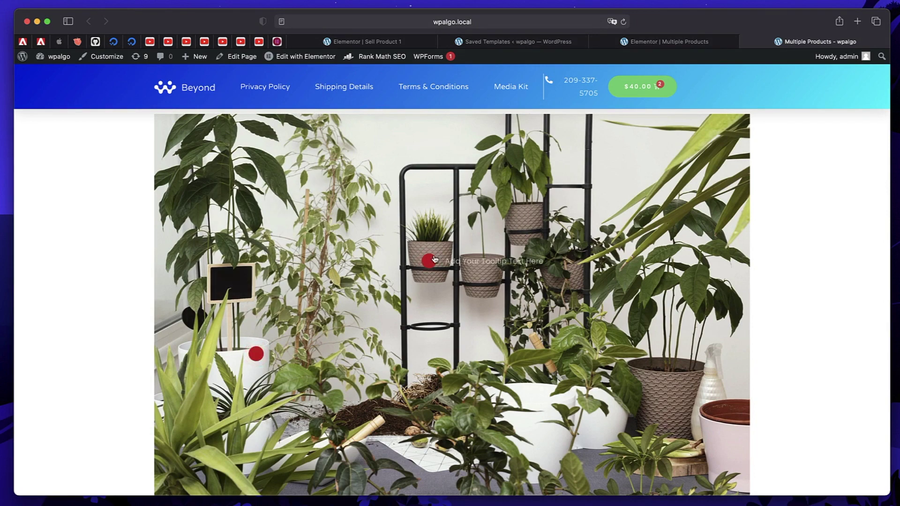
pyautogui.click(624, 42)
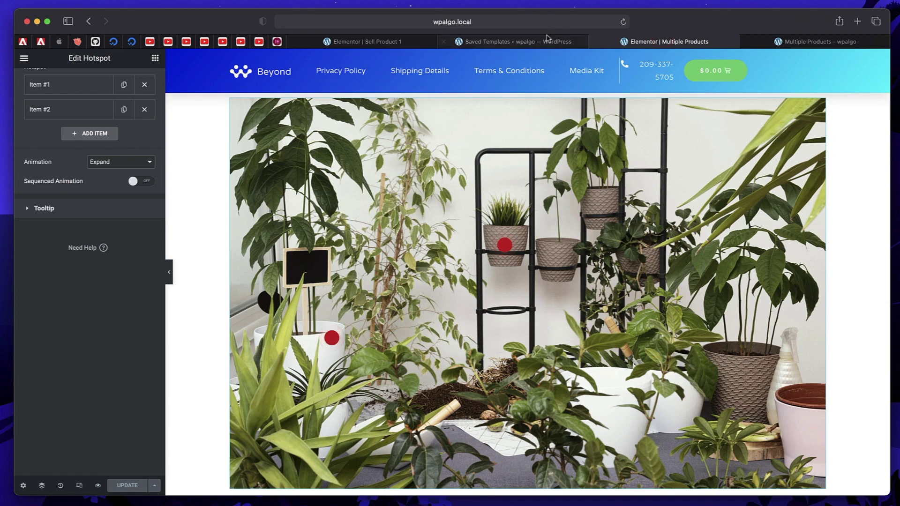
pyautogui.moveTo(543, 42)
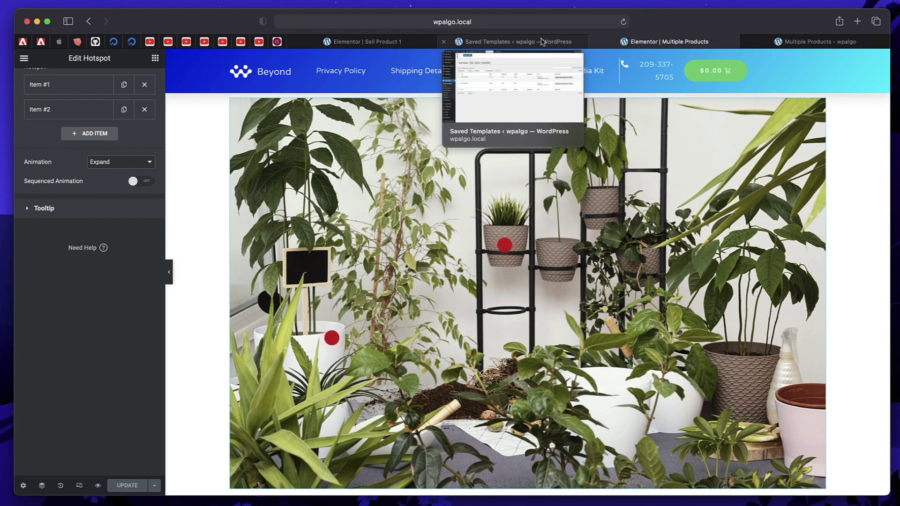
# Create a new Section template named Sell Product 2 from the saved templates list
pyautogui.click(388, 46)
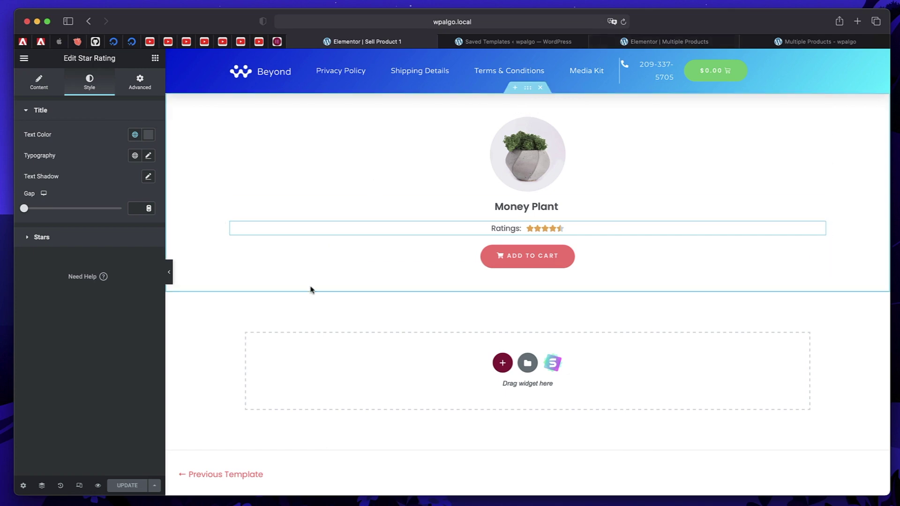
pyautogui.click(530, 44)
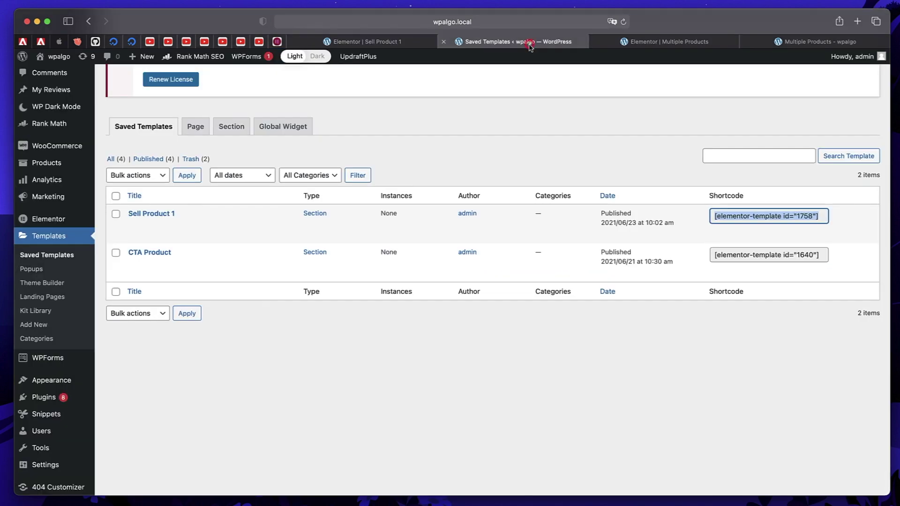
pyautogui.scroll(3, 217, 125)
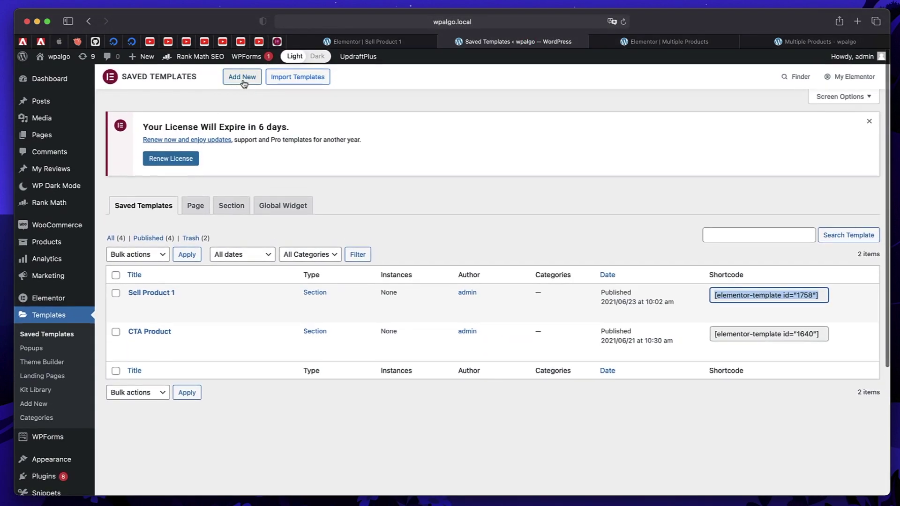
pyautogui.click(243, 79)
pyautogui.click(525, 265)
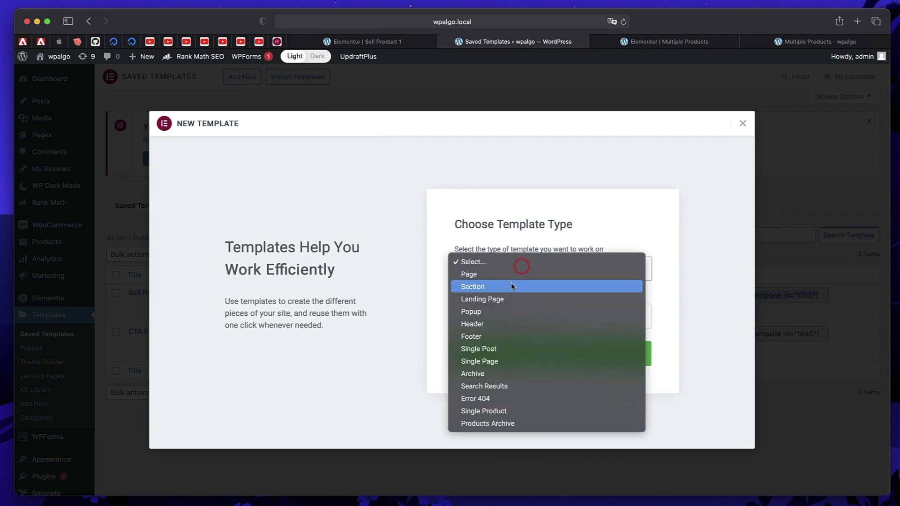
pyautogui.click(512, 285)
pyautogui.click(497, 318)
pyautogui.write('Sell ')
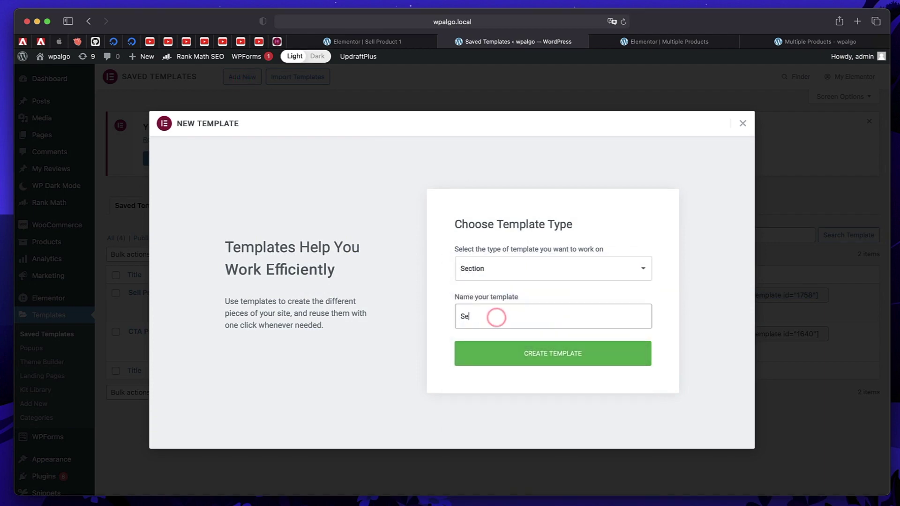
pyautogui.write('Prod')
pyautogui.write('uct 2')
pyautogui.press('Return')
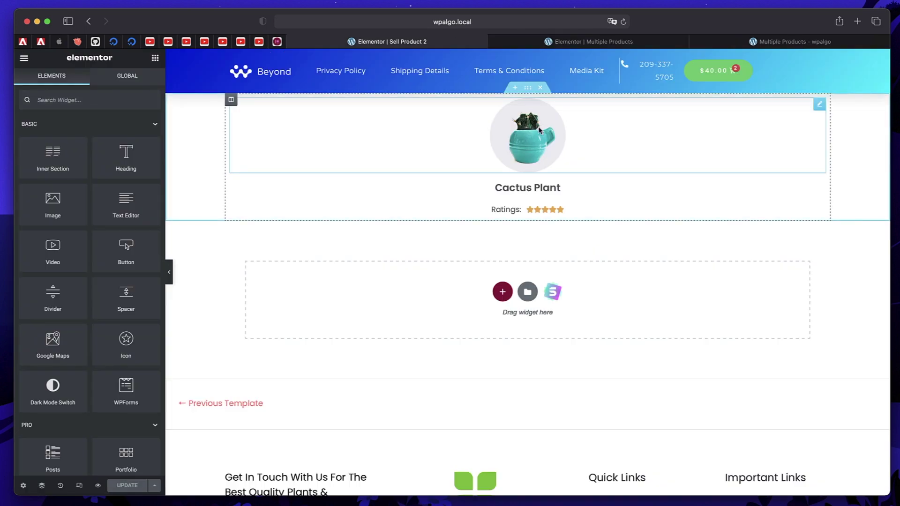
# Add a Custom Add To Cart widget below the Cactus Plant's star rating and center its button
pyautogui.click(547, 157)
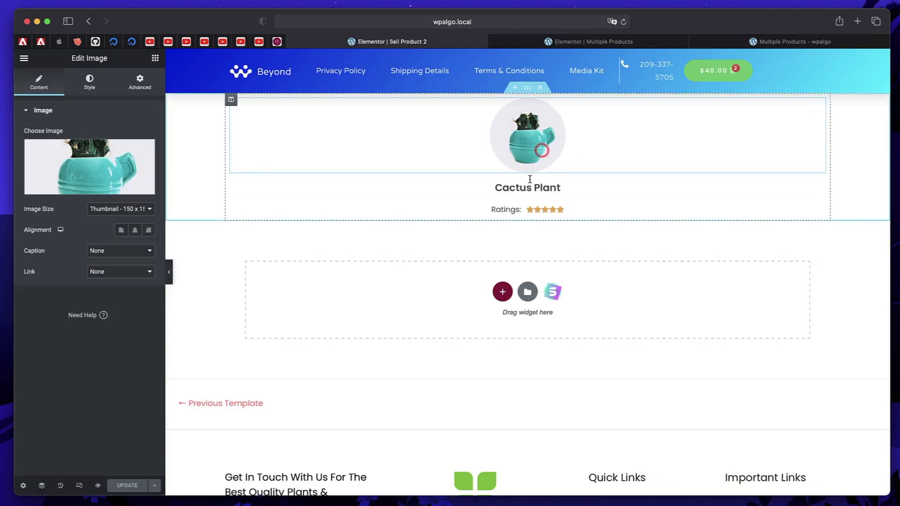
pyautogui.click(155, 58)
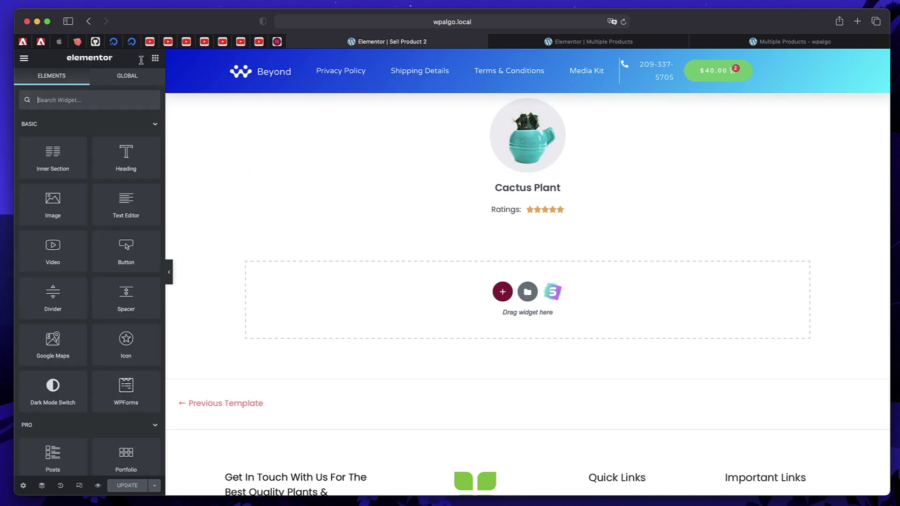
pyautogui.click(92, 101)
pyautogui.write('add')
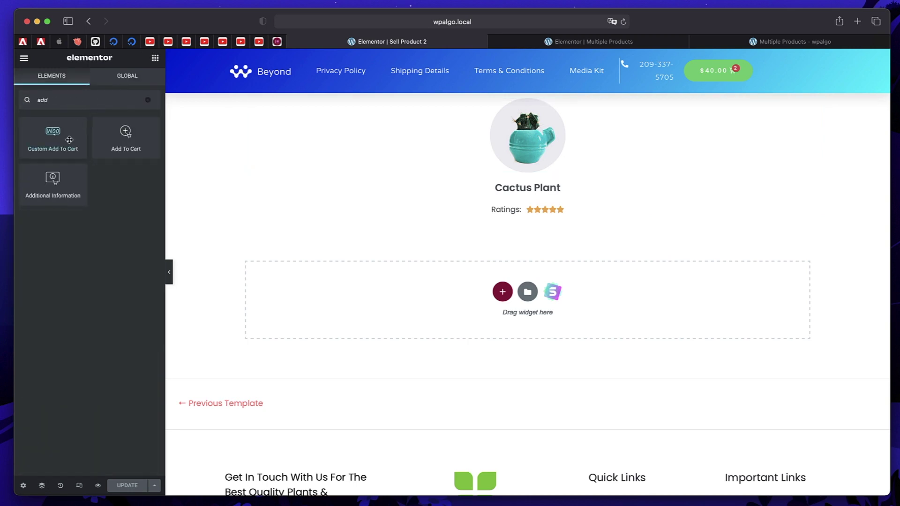
pyautogui.moveTo(69, 140); pyautogui.dragTo(547, 216)
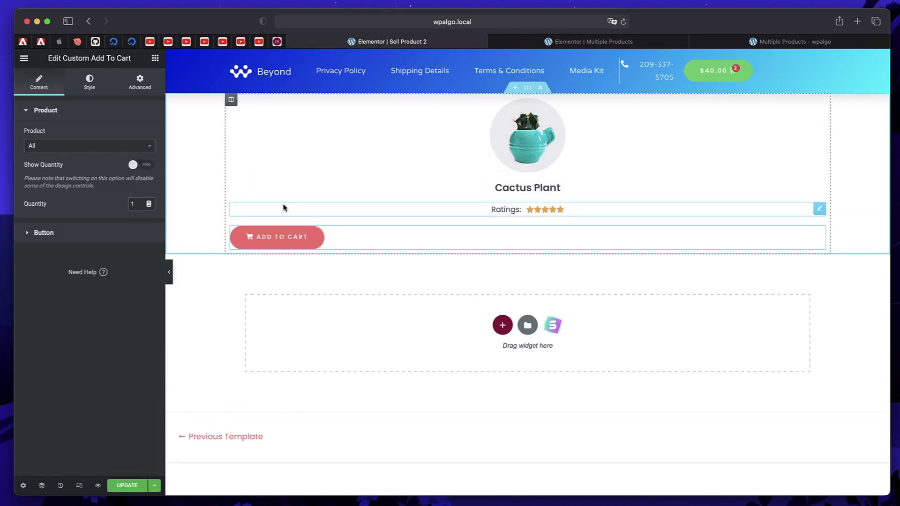
pyautogui.click(90, 242)
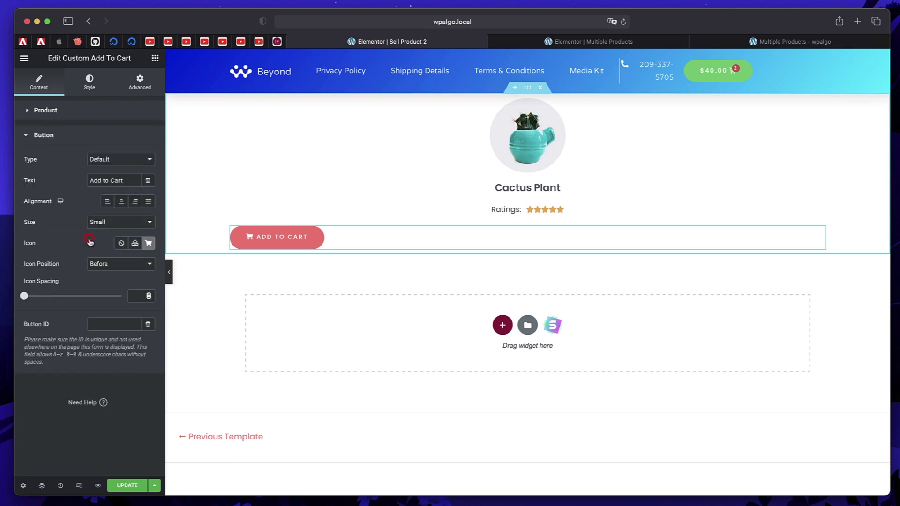
pyautogui.click(120, 201)
# Set the add-to-cart button's product to Star Cactus and update the Sell Product 2 template
pyautogui.click(66, 137)
pyautogui.click(73, 110)
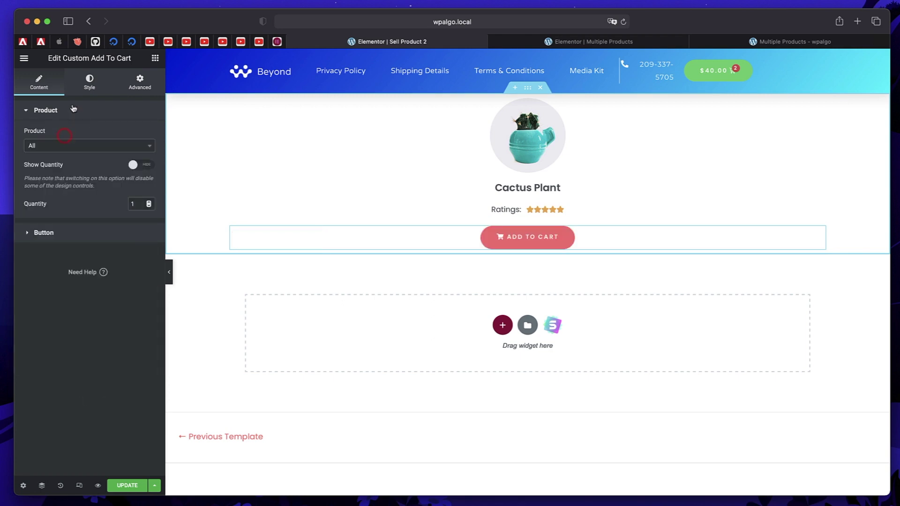
pyautogui.click(118, 143)
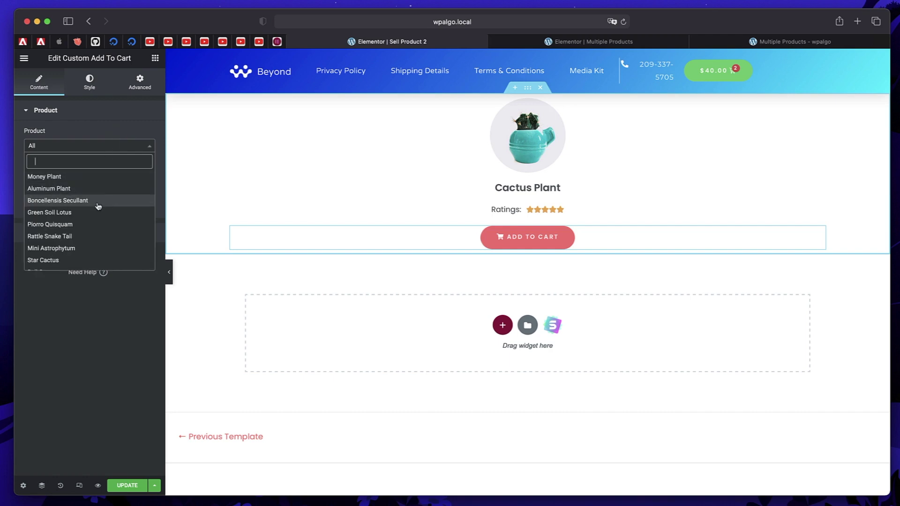
pyautogui.scroll(-3, 85, 229)
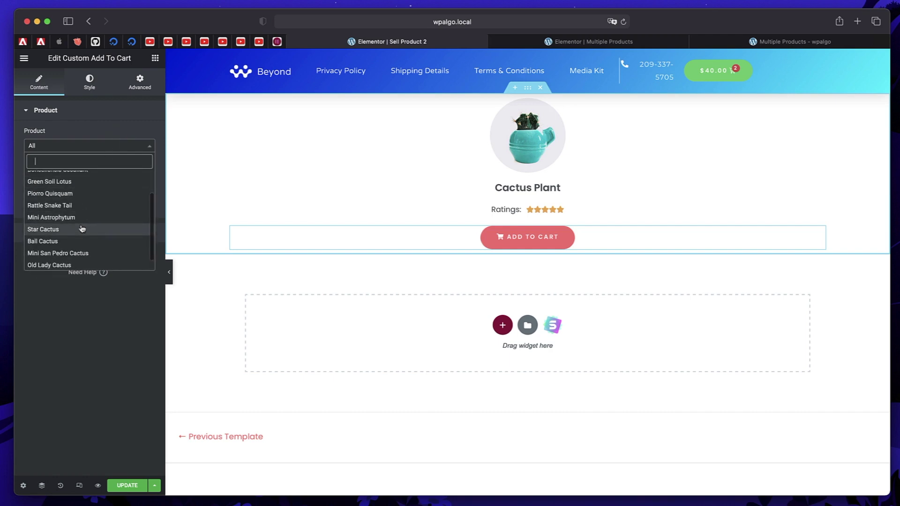
pyautogui.click(83, 229)
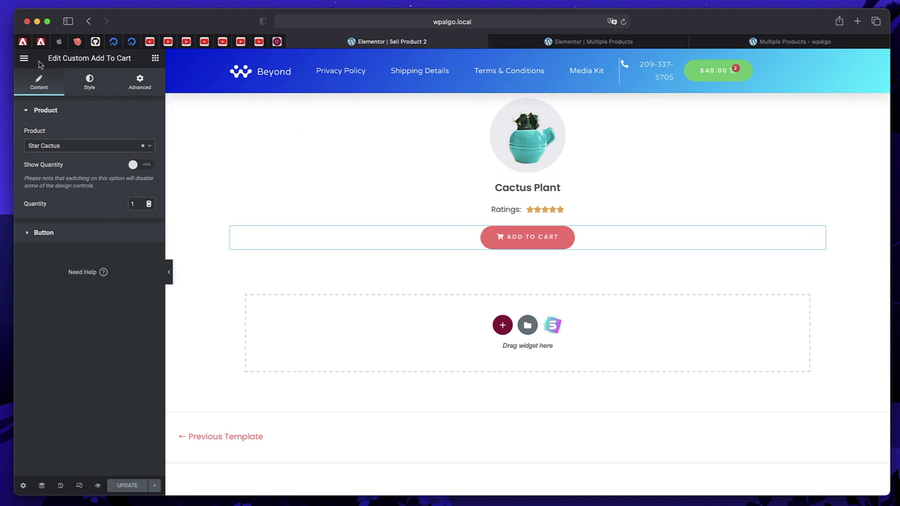
# Exit to the dashboard, return to the saved templates list and copy the Sell Product 2 shortcode
pyautogui.click(25, 59)
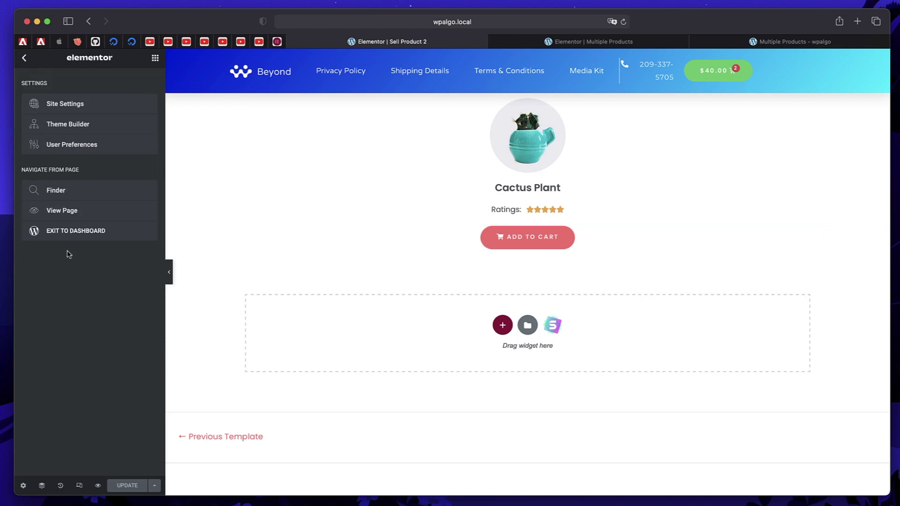
pyautogui.click(84, 236)
pyautogui.scroll(-5, 300, 335)
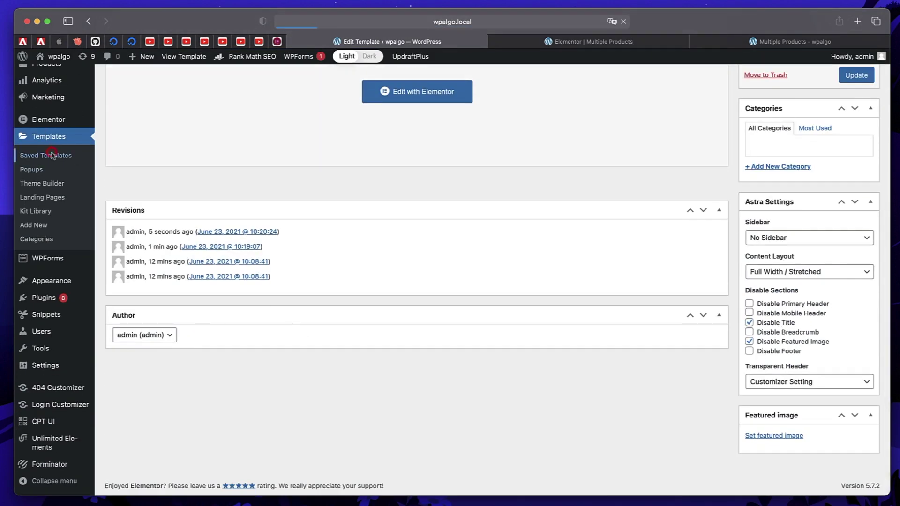
pyautogui.scroll(-5, 277, 223)
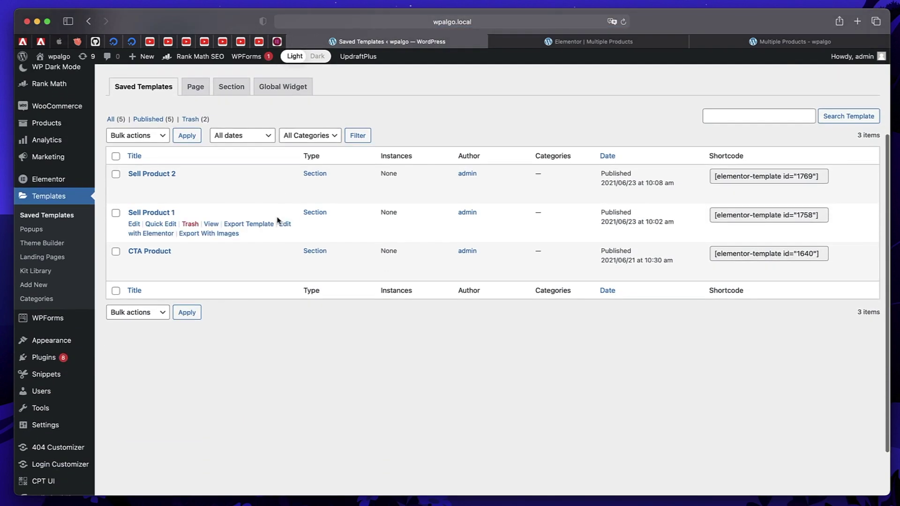
pyautogui.click(783, 178)
pyautogui.press('super+c')
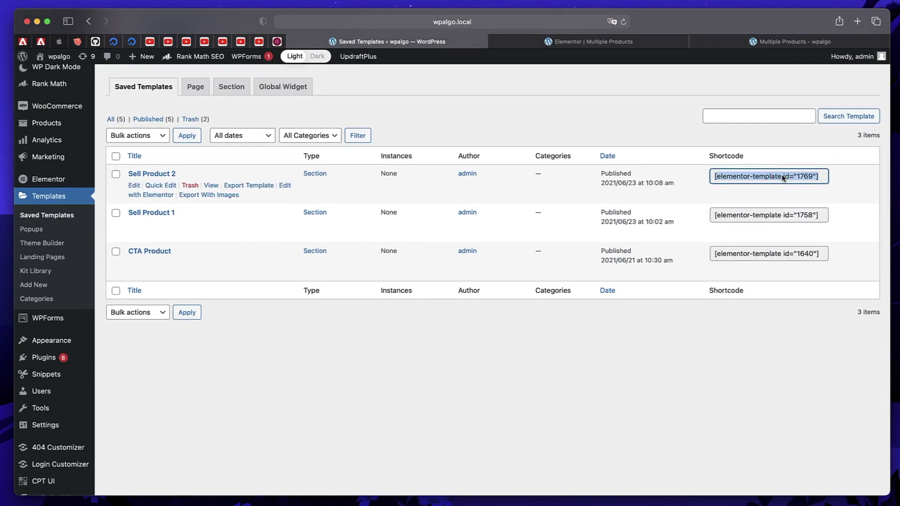
pyautogui.click(791, 178)
# Replace the tooltip content of hotspot Item #2 on the Multiple Products page with the shortcode [elementor-template id="1769"] and update the page
pyautogui.click(624, 46)
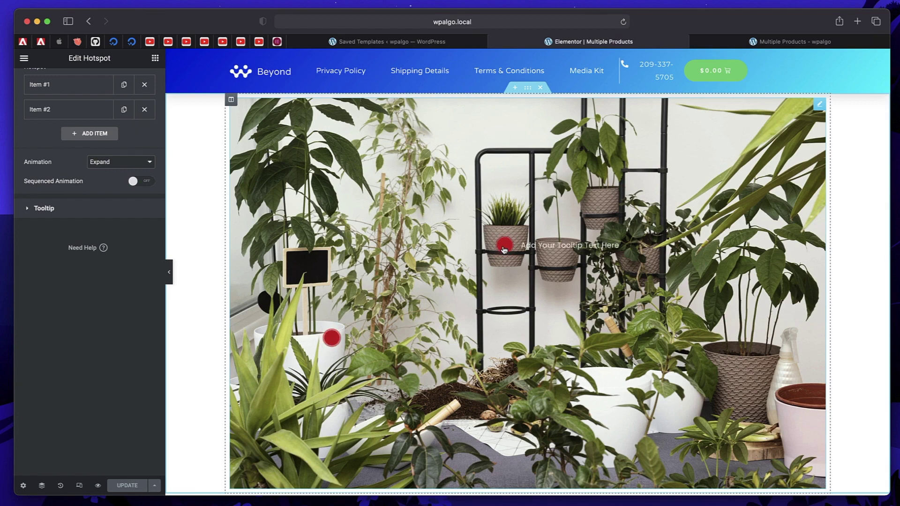
pyautogui.click(50, 109)
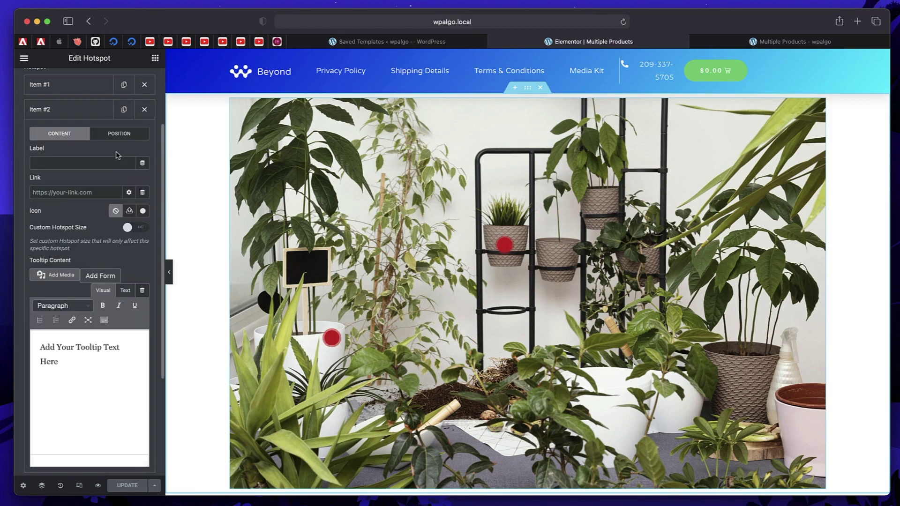
pyautogui.tripleClick(71, 354)
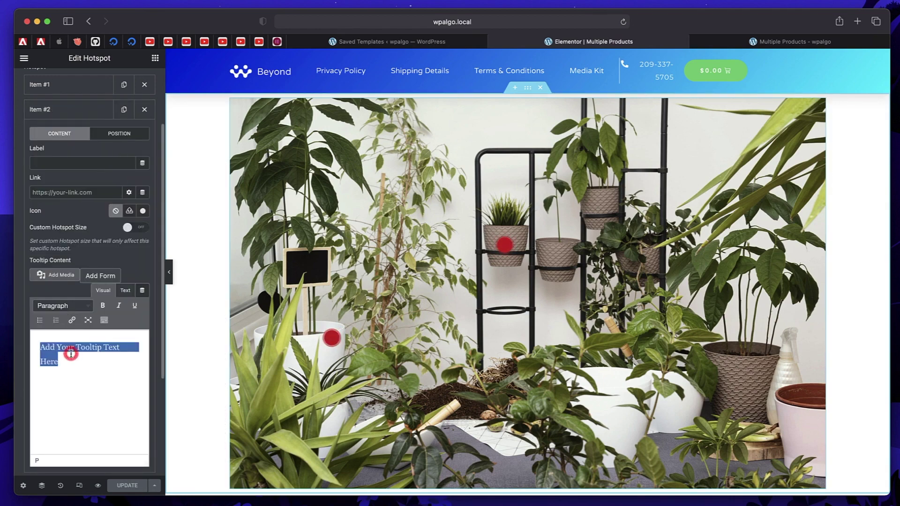
pyautogui.press('BackSpace')
pyautogui.press('super+v')
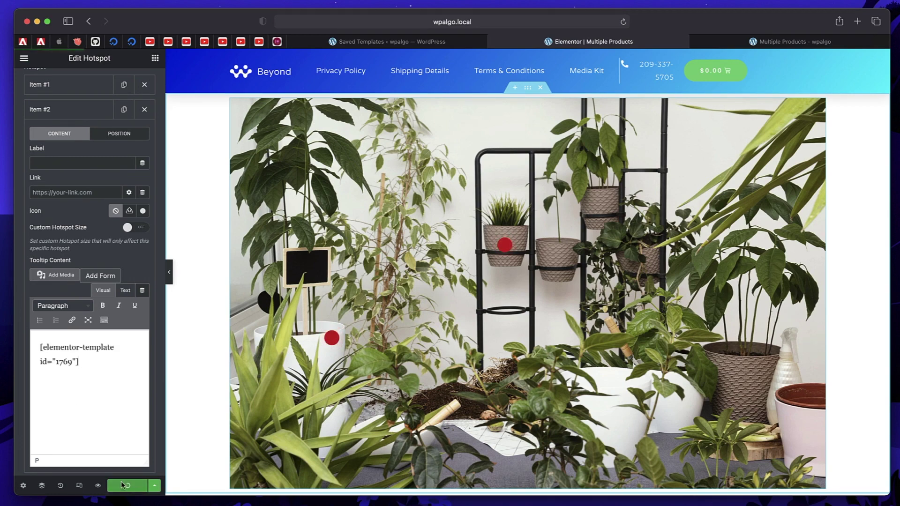
# Enable custom tooltip properties for hotspot Item #2, set its tooltip position to Bottom and update the page
pyautogui.click(118, 134)
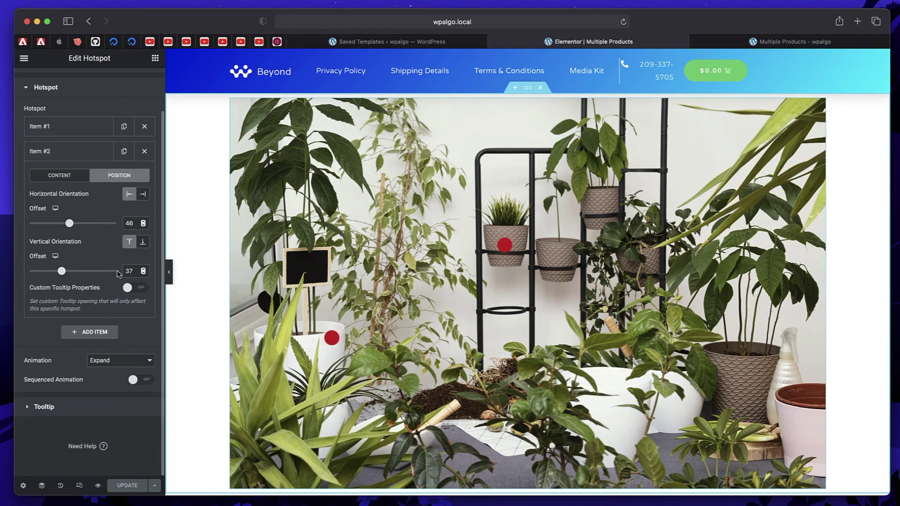
pyautogui.click(129, 288)
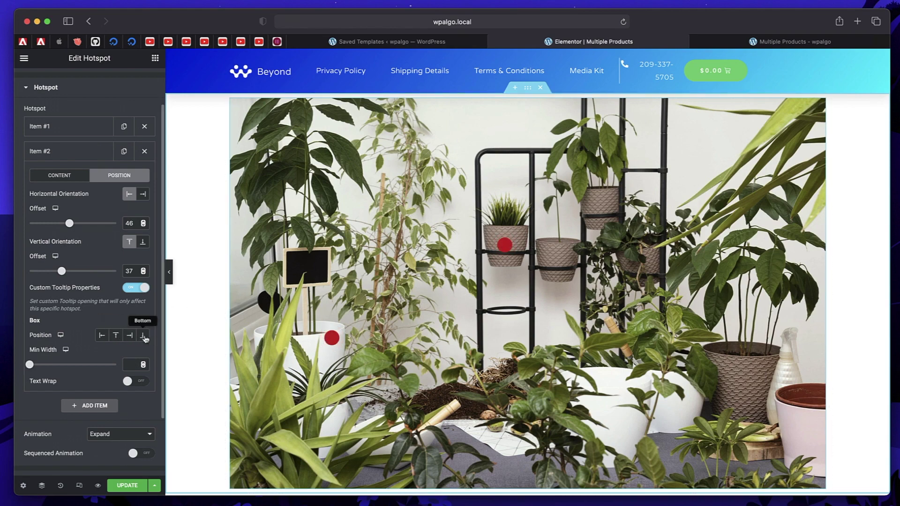
pyautogui.click(70, 151)
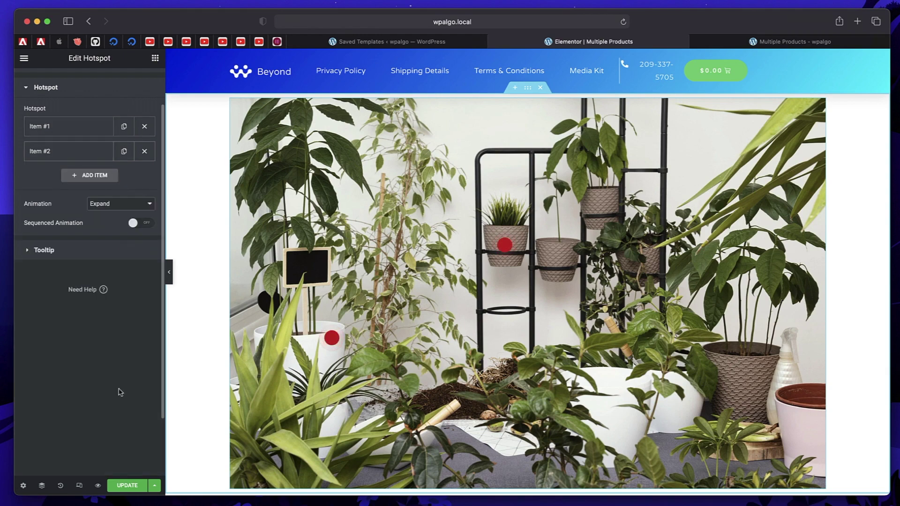
pyautogui.click(126, 485)
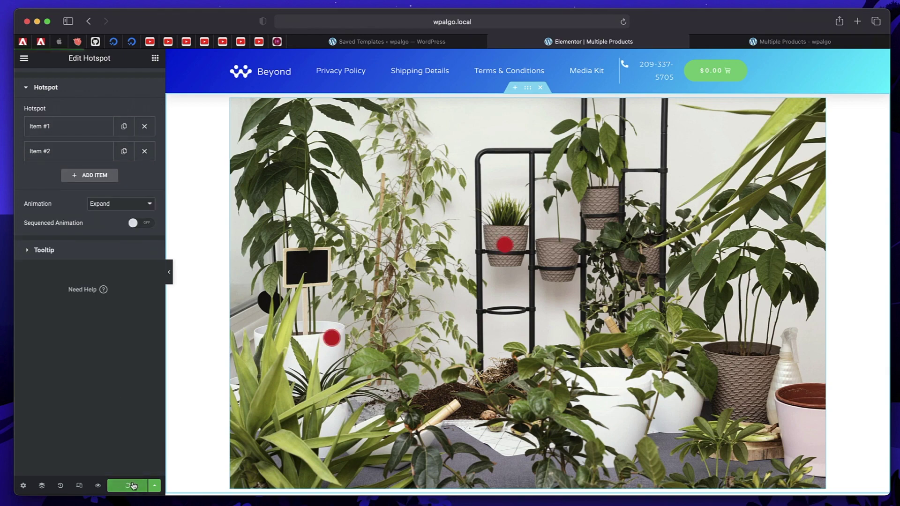
# Preview the Multiple Products page and add the Cactus Plant to the cart from the hanging brown pot's hotspot tooltip
pyautogui.click(98, 487)
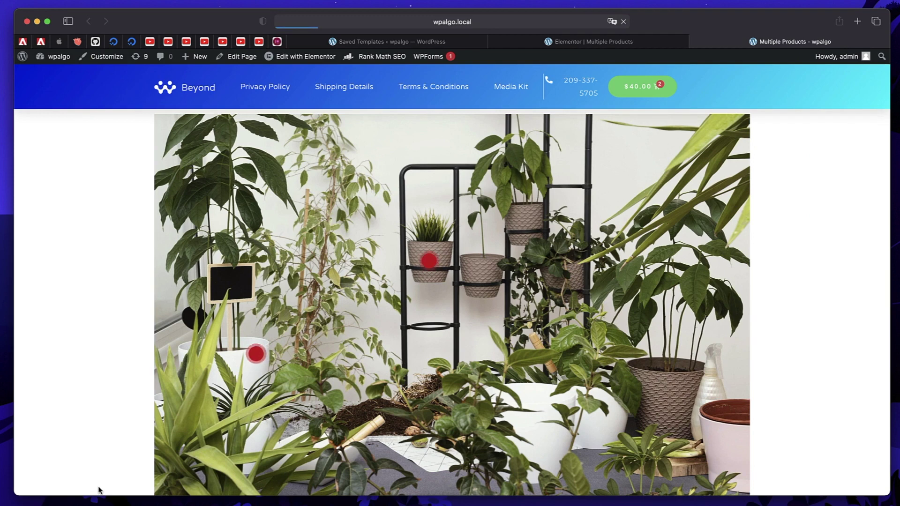
pyautogui.moveTo(442, 263)
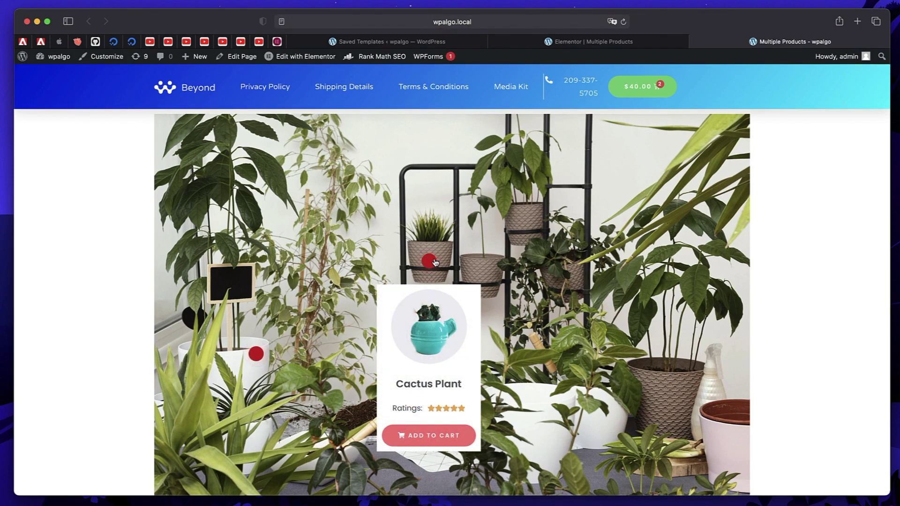
pyautogui.click(430, 437)
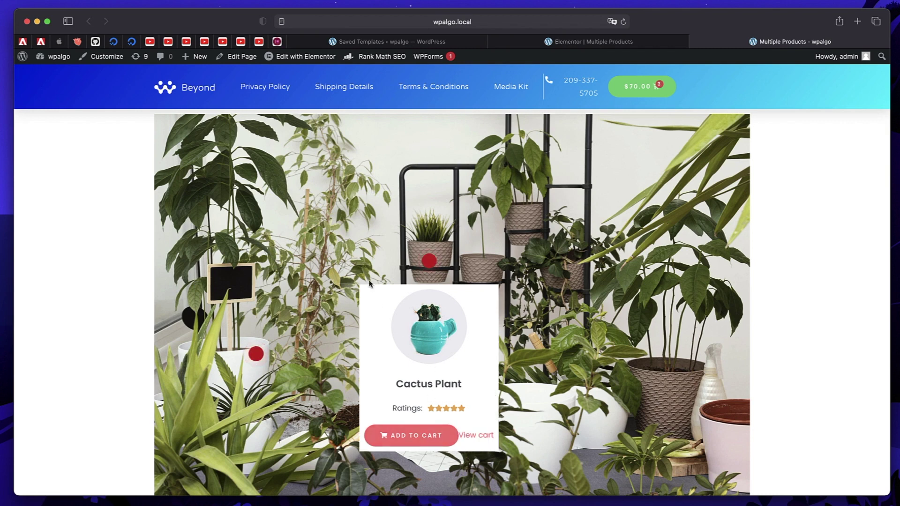
# Add the Money Plant to the cart from the white pot's hotspot tooltip, and review the cart contents
pyautogui.moveTo(257, 351)
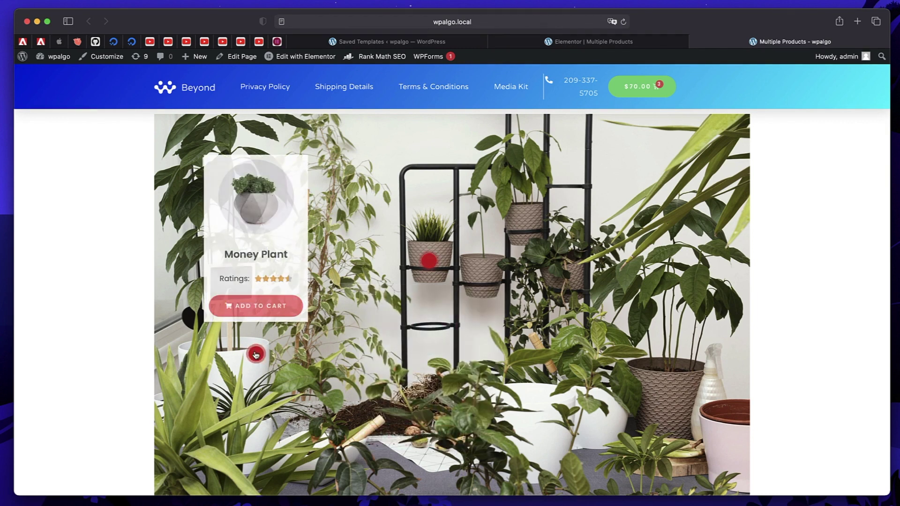
pyautogui.click(262, 313)
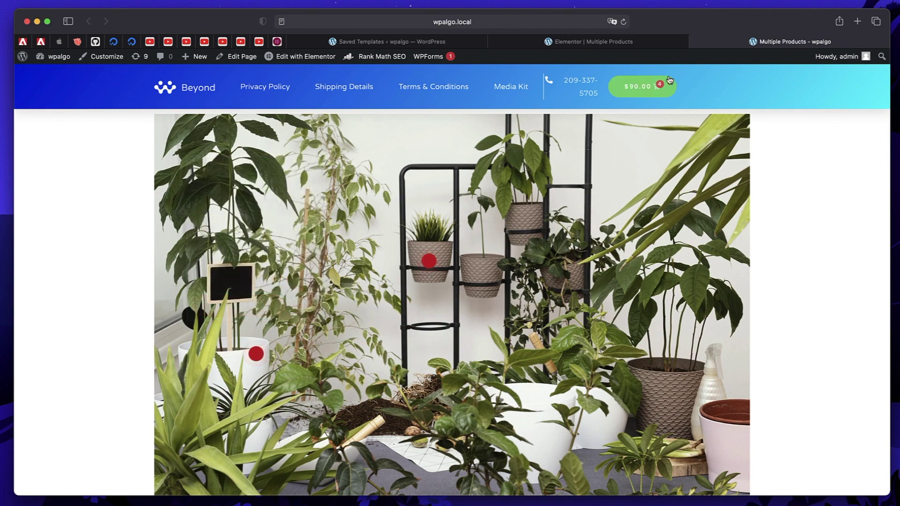
pyautogui.click(647, 89)
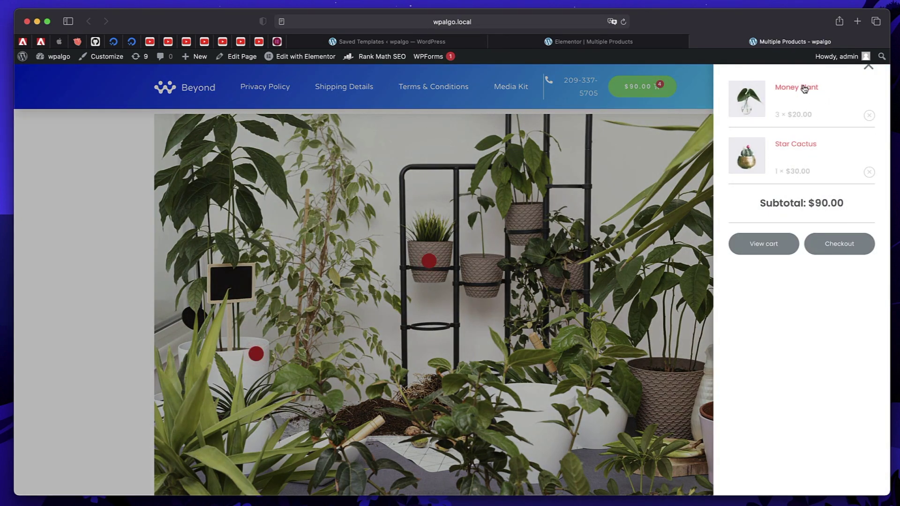
pyautogui.click(871, 70)
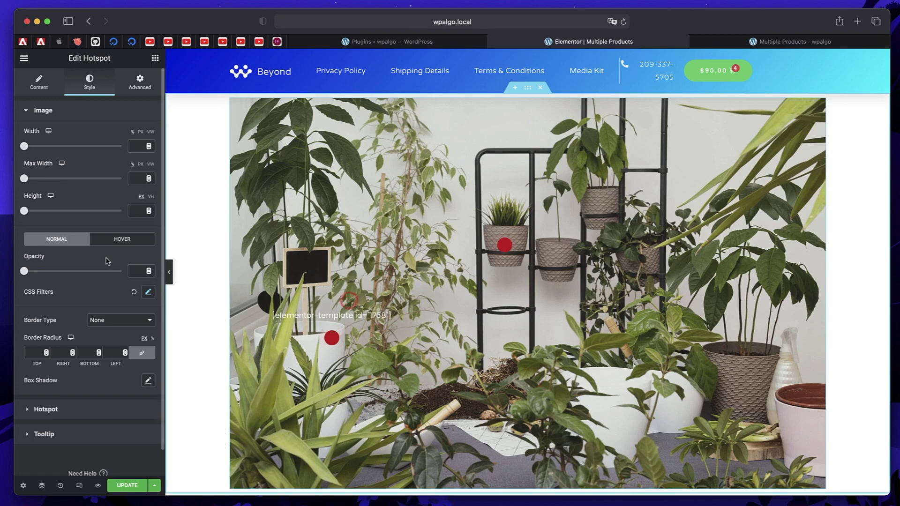
# Set the contrast of the hotspot image's CSS filters to 93 and update the Multiple Products page
pyautogui.click(147, 293)
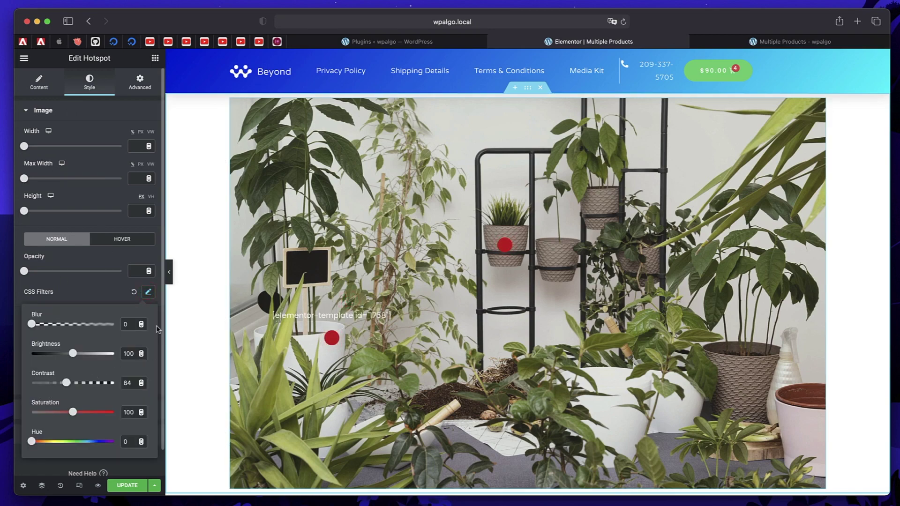
pyautogui.click(134, 292)
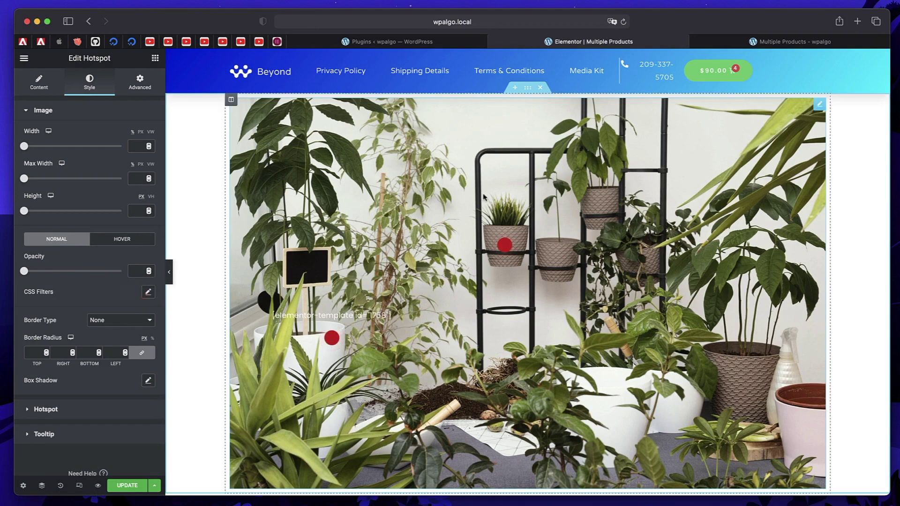
pyautogui.click(146, 296)
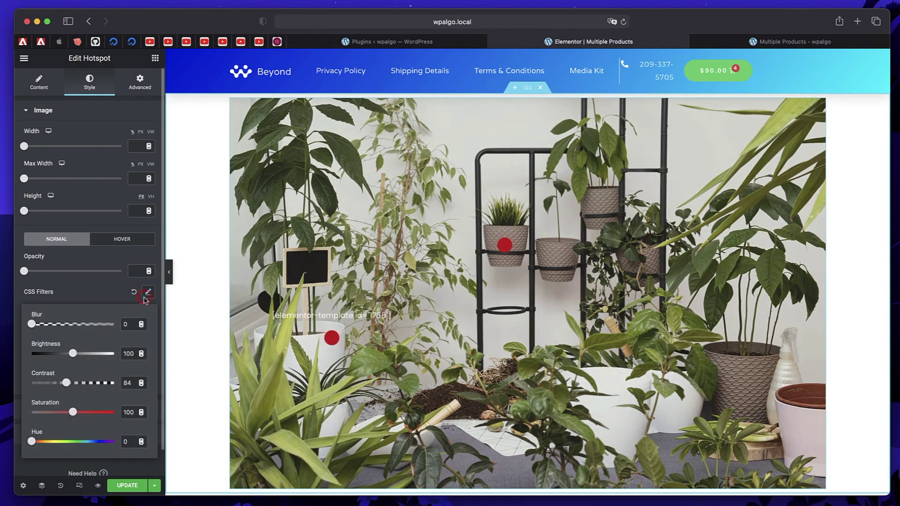
pyautogui.moveTo(64, 383); pyautogui.dragTo(90, 383)
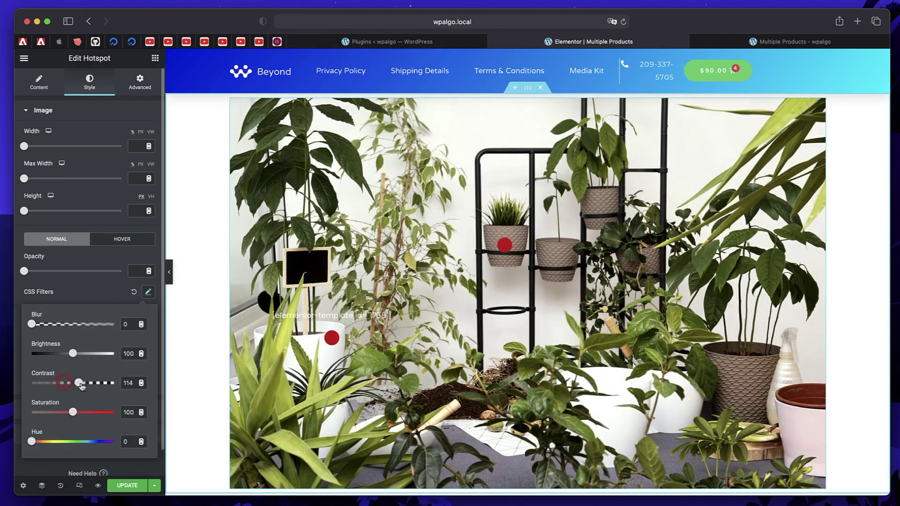
pyautogui.click(69, 383)
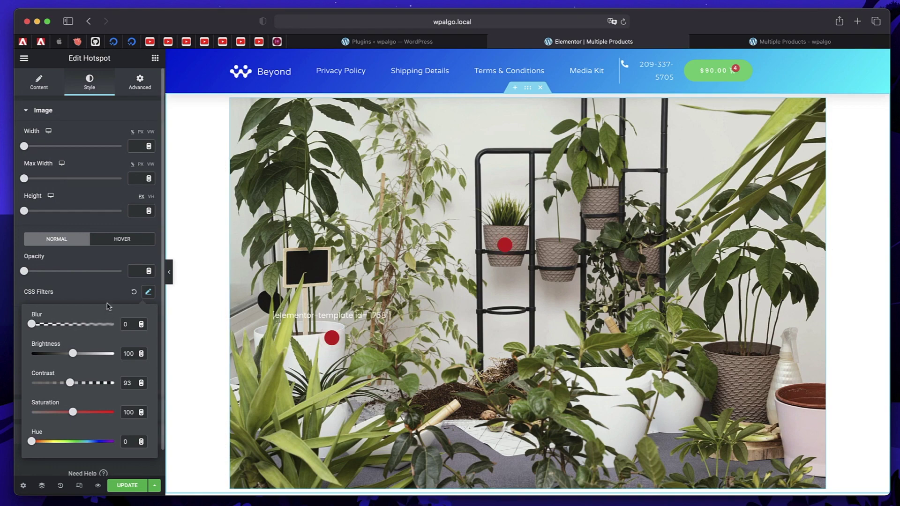
pyautogui.click(125, 485)
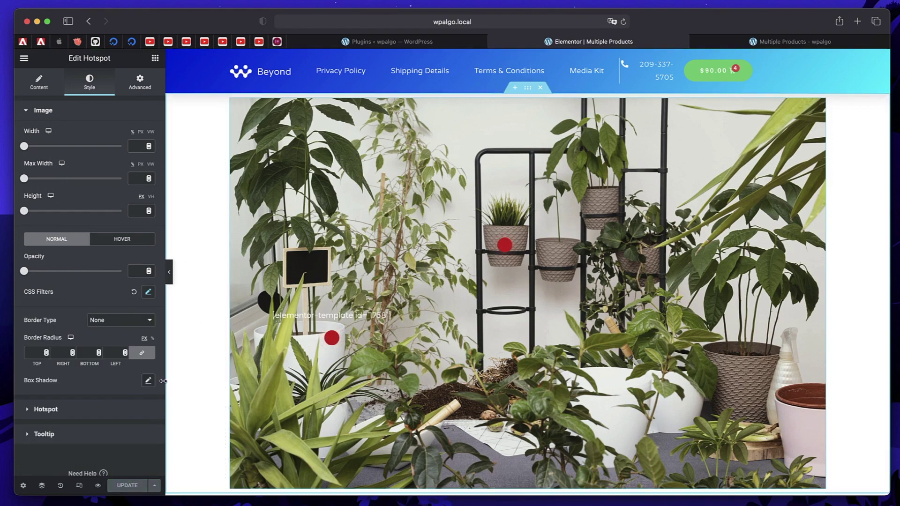
# Preview the updated Multiple Products page and add the Money Plant to the cart from the white pot's hotspot tooltip
pyautogui.click(97, 486)
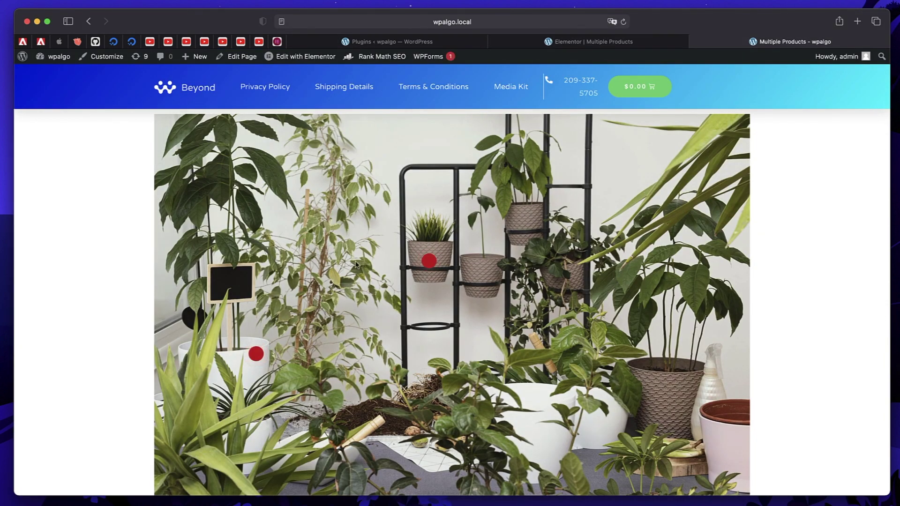
pyautogui.moveTo(262, 354)
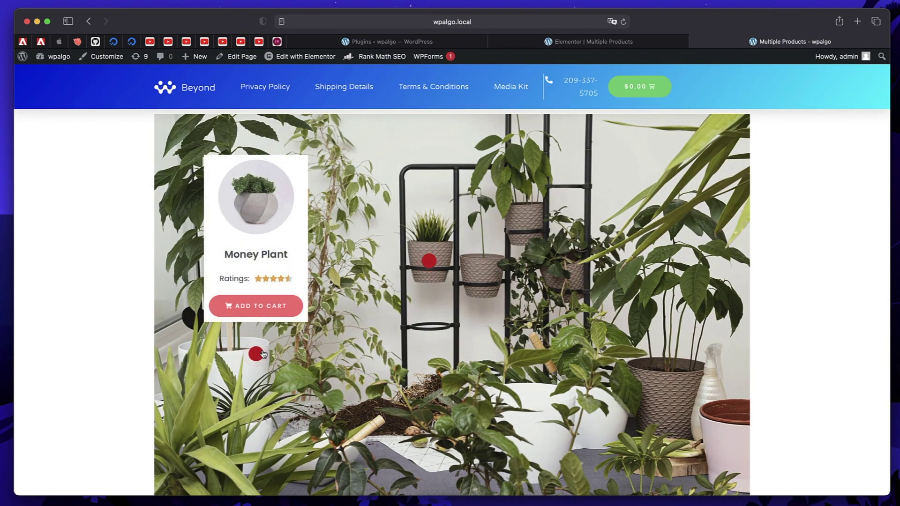
pyautogui.click(265, 307)
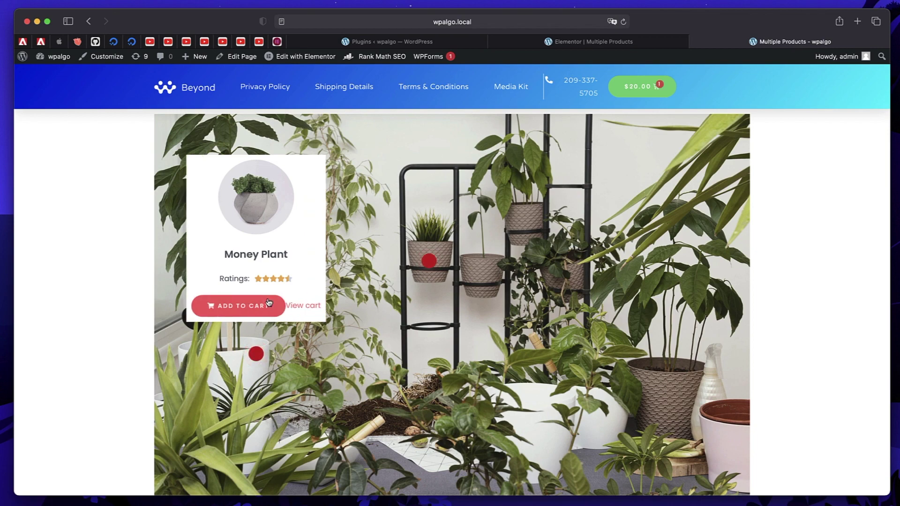